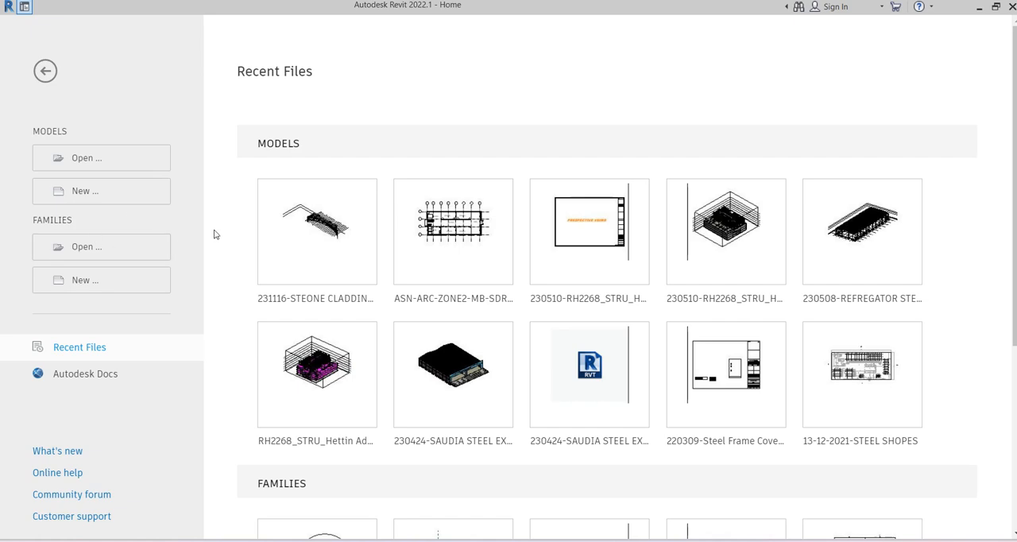
scroll(214, 234, down, 5)
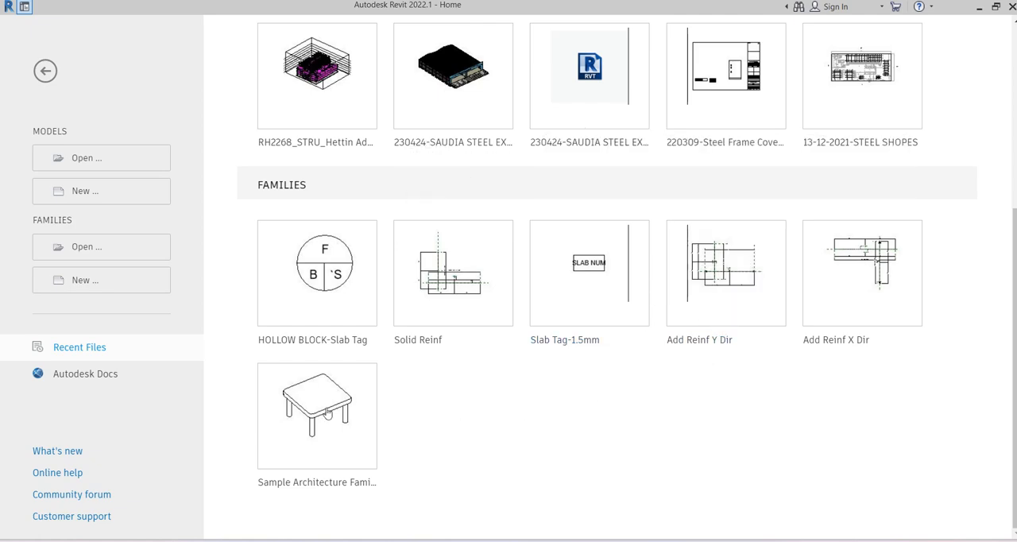
scroll(222, 376, up, 4)
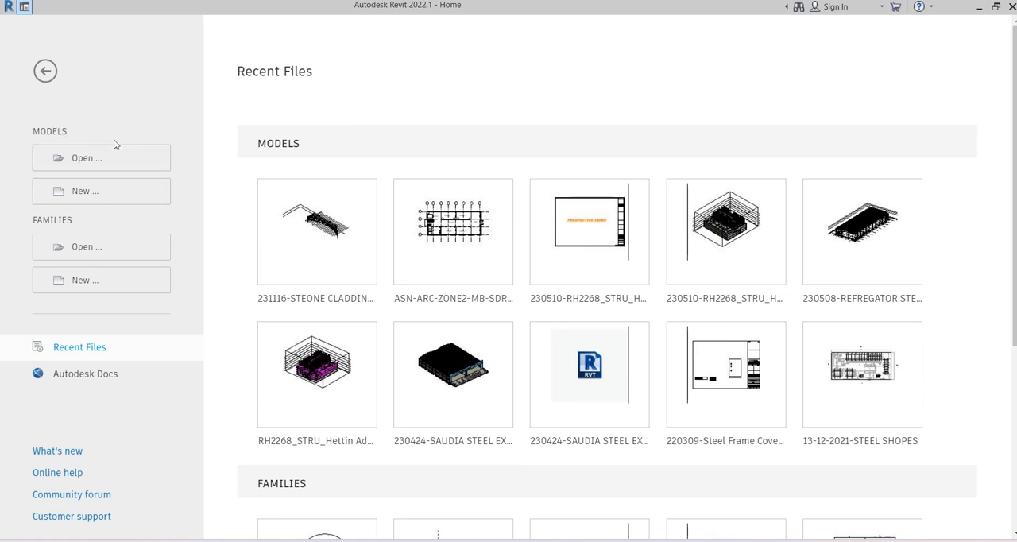
Step: Start a new model and load the Structural Analysis-DefaultMetric.rte template from the English templates folder
click(78, 200)
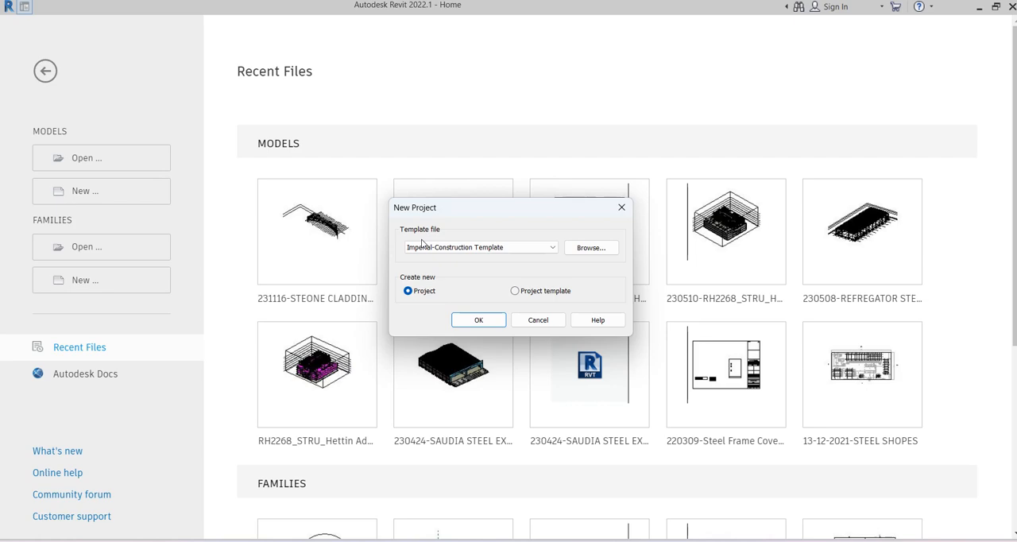
click(589, 249)
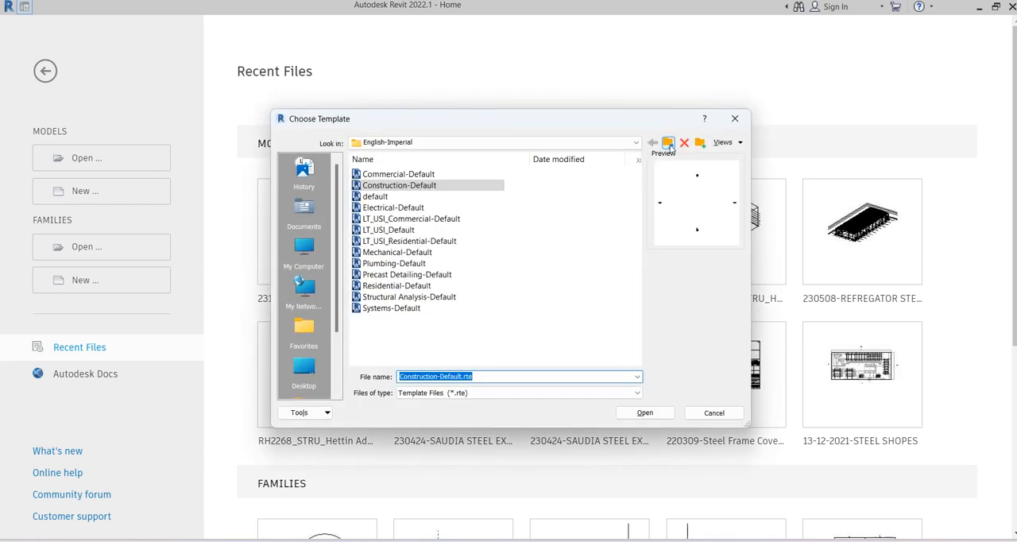
click(668, 142)
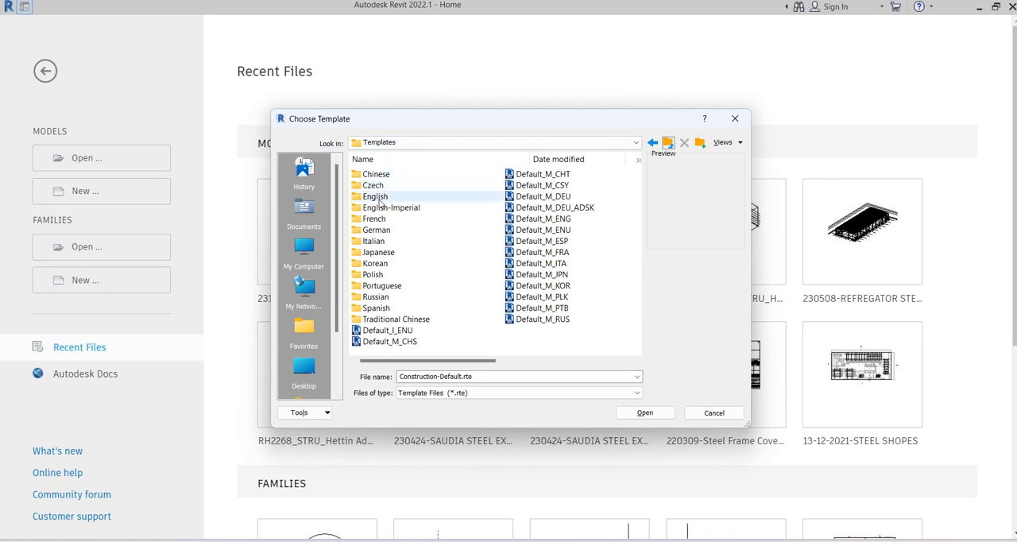
click(404, 141)
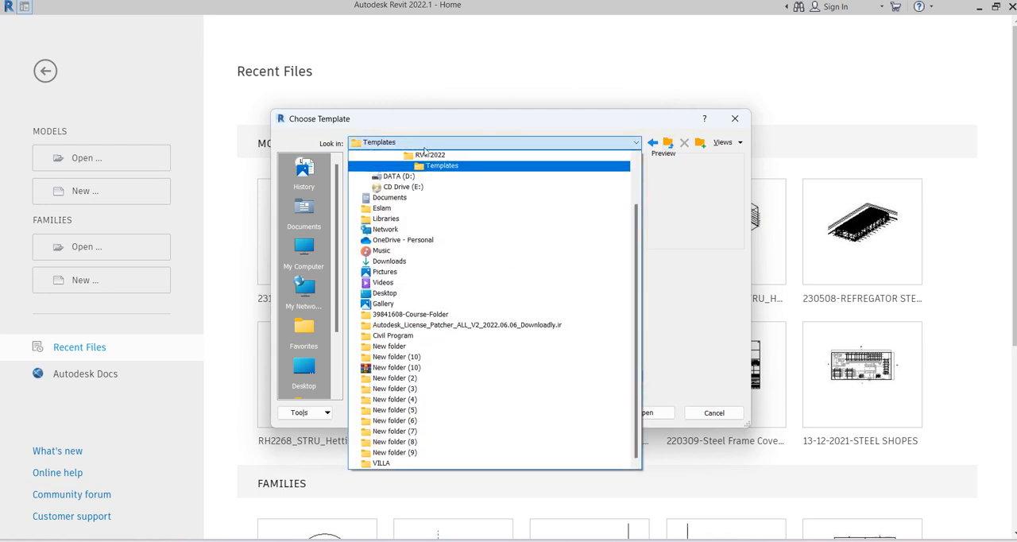
scroll(456, 164, up, 2)
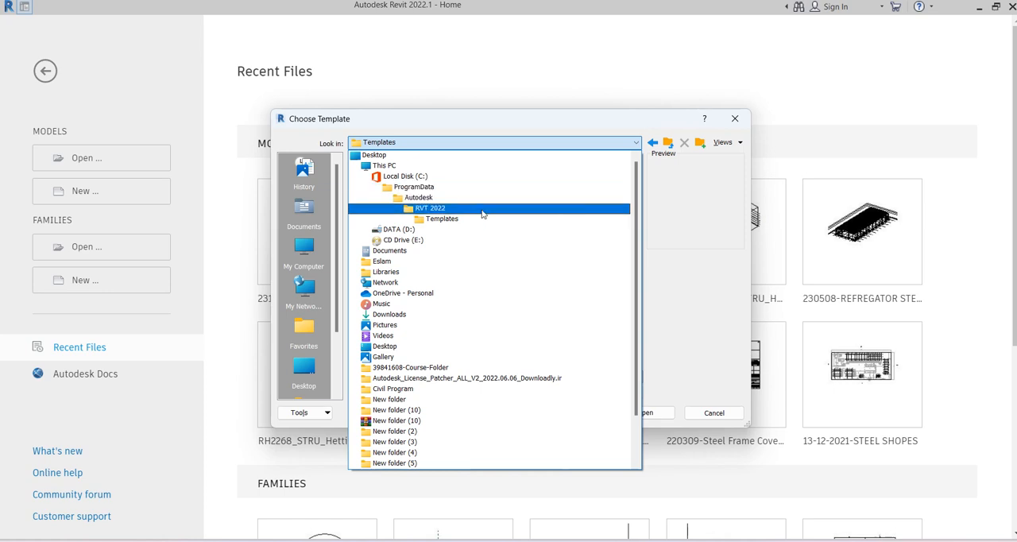
click(445, 218)
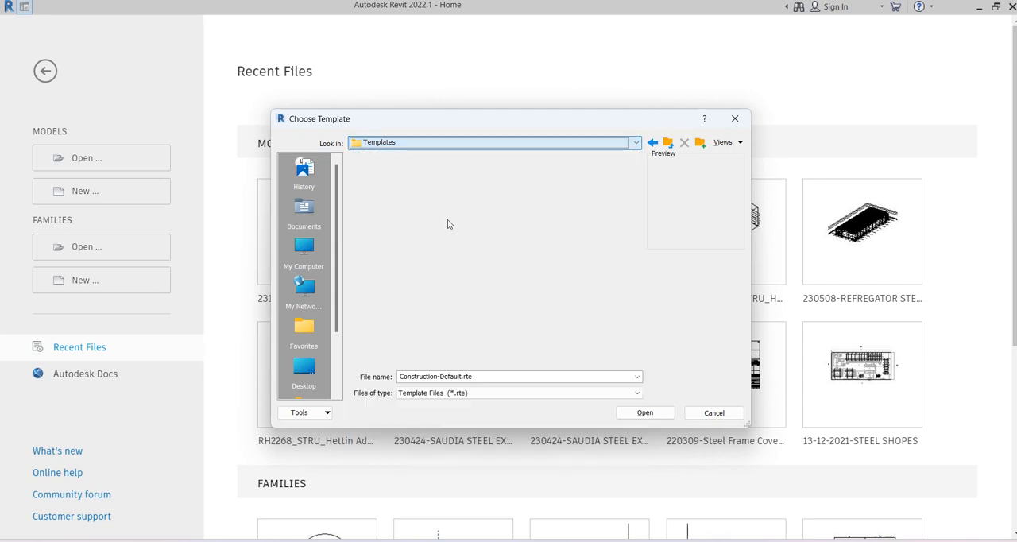
double_click(392, 198)
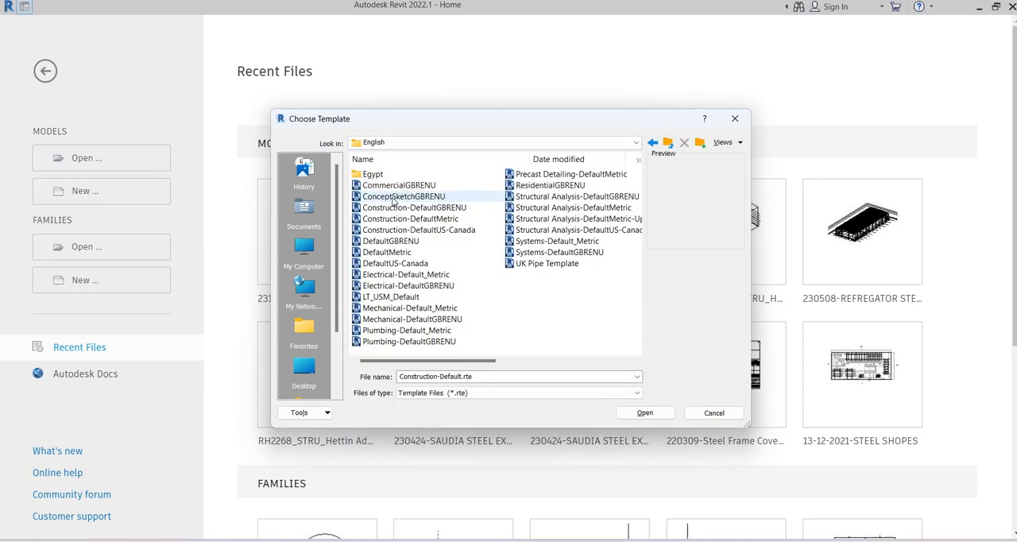
scroll(479, 271, right, 2)
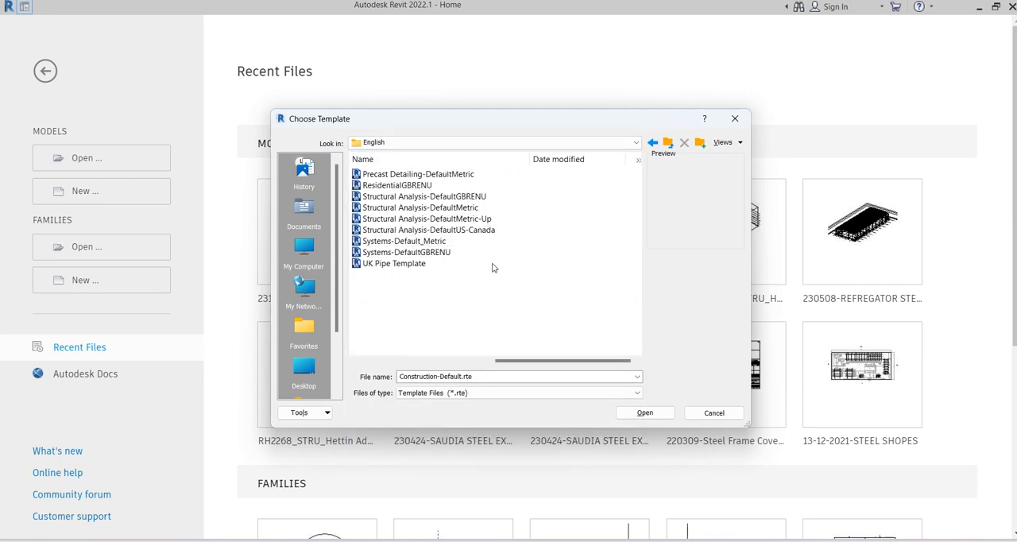
click(441, 209)
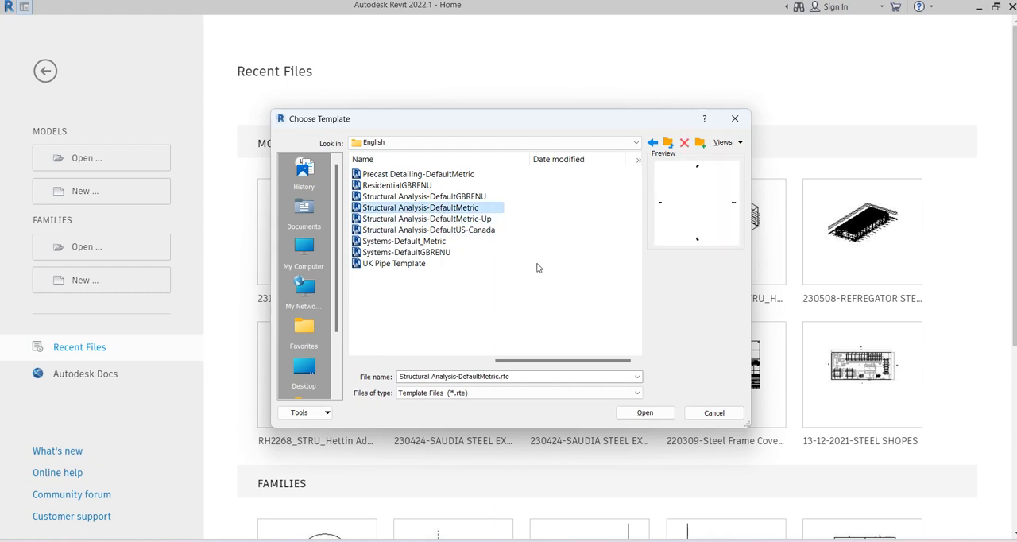
click(645, 412)
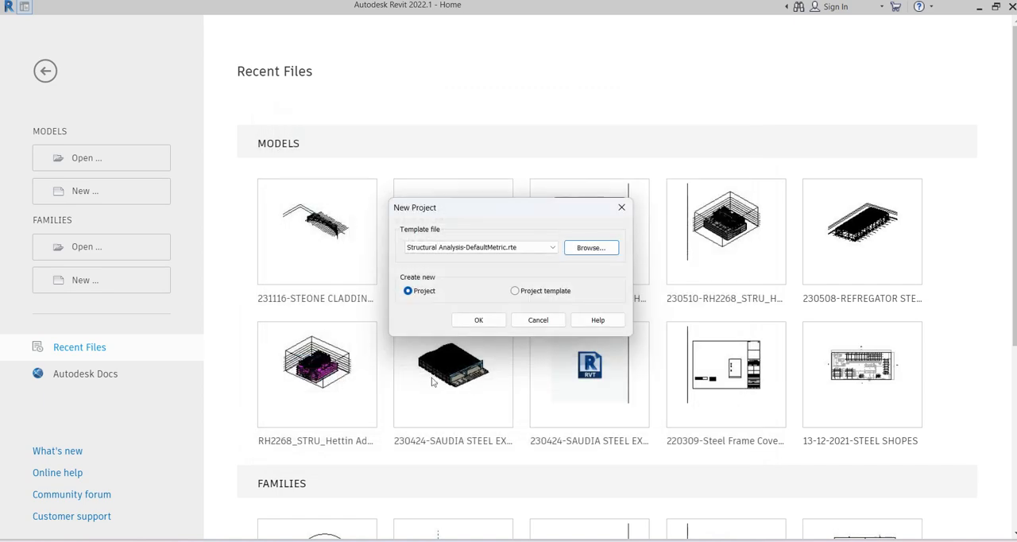
Step: Create a new project template, rather than a project, based on Structural Analysis-DefaultMetric.rte
click(517, 291)
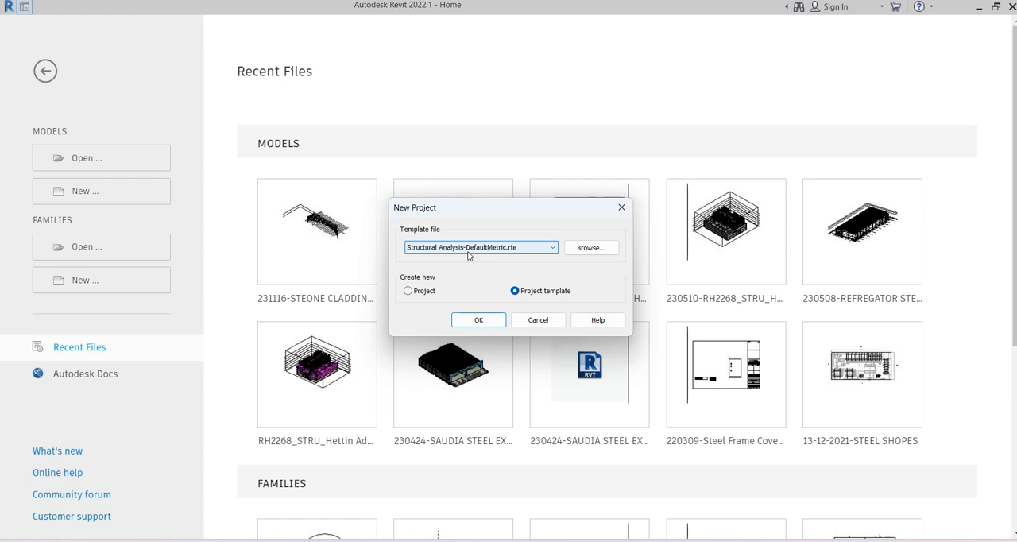
click(423, 293)
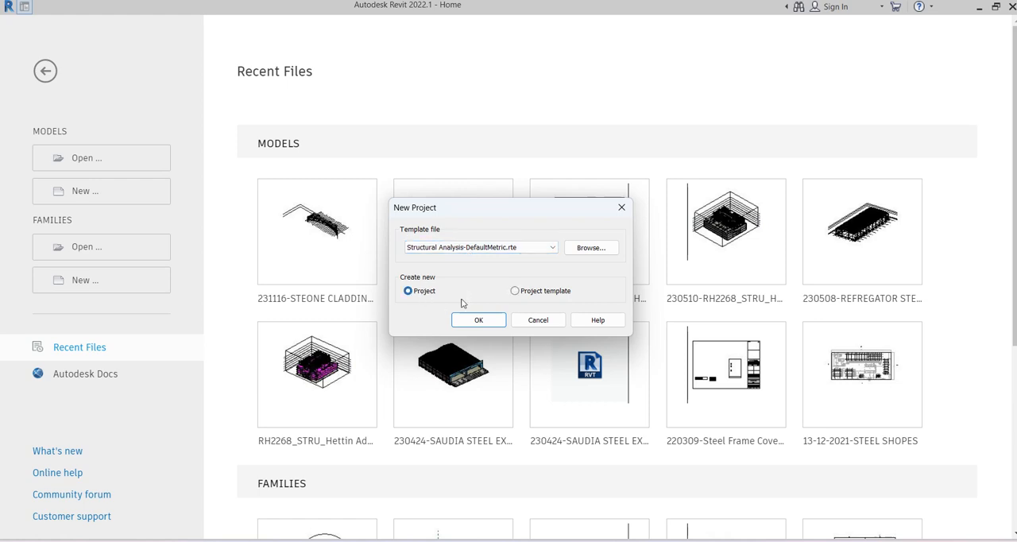
click(549, 297)
click(515, 248)
click(433, 260)
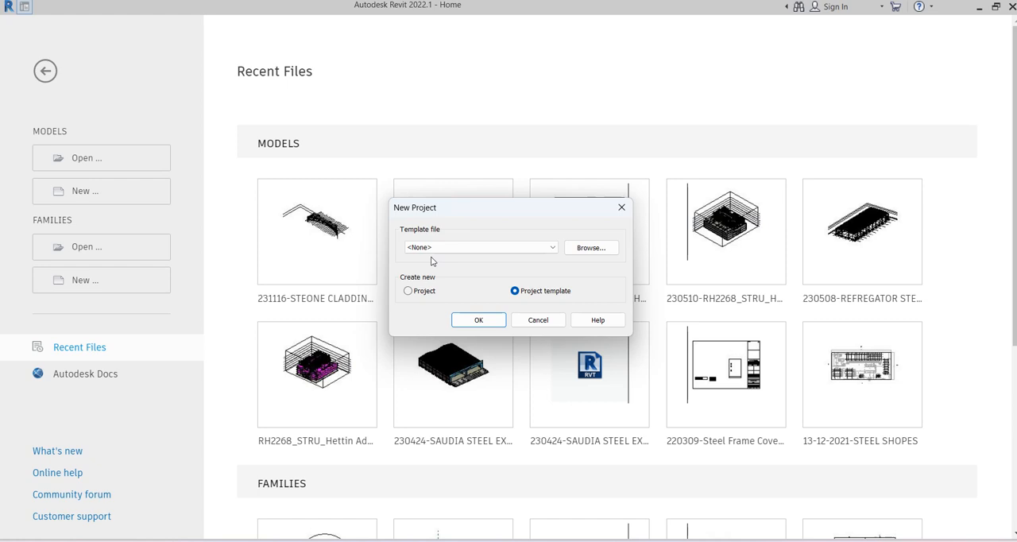
click(433, 248)
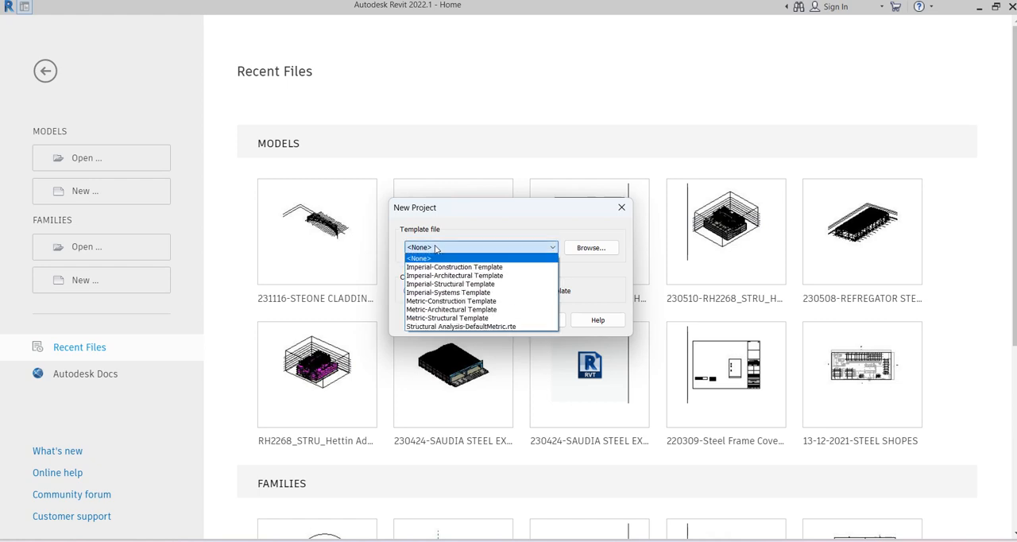
click(454, 327)
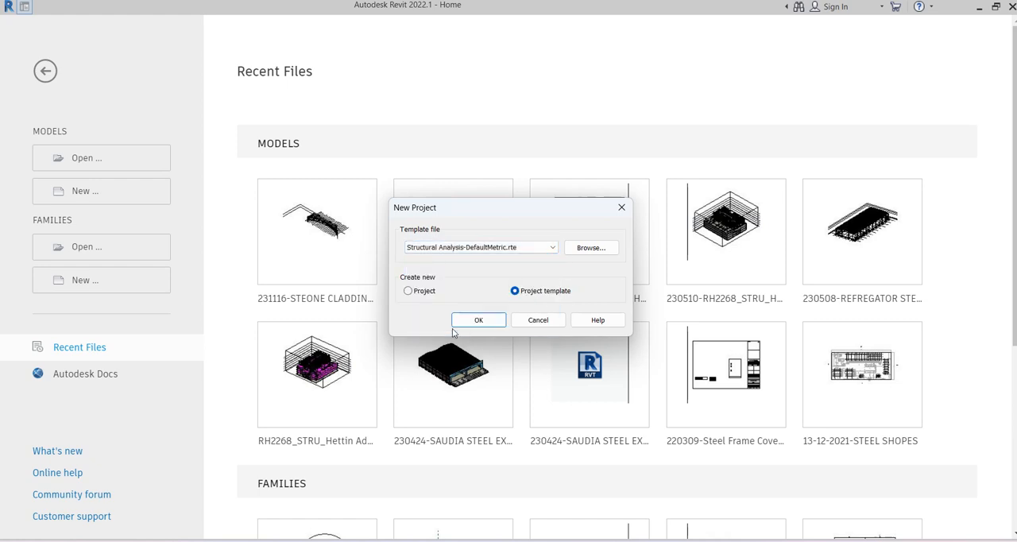
click(479, 321)
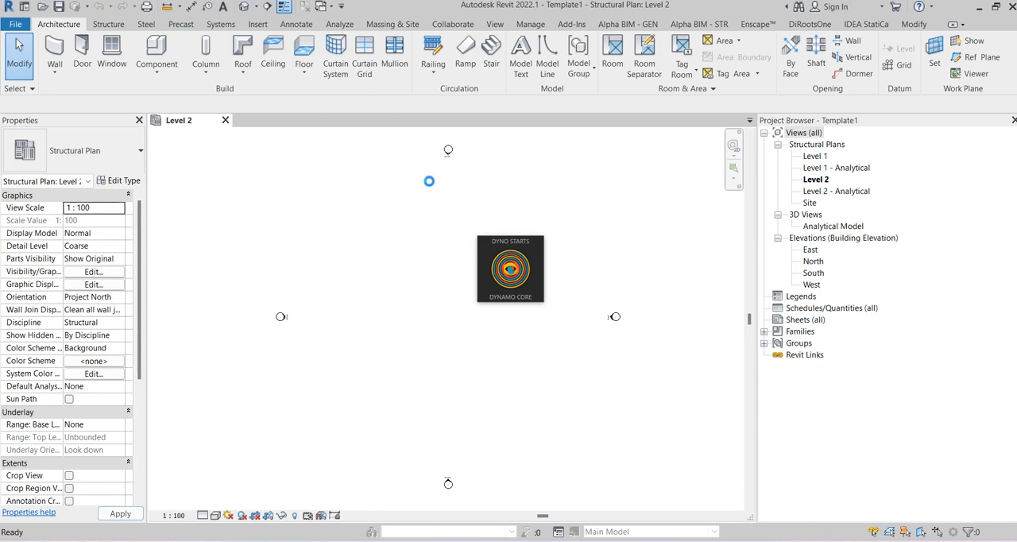
Step: Review the structural column families and sizes available in the template, and leave the column command
click(109, 24)
click(110, 55)
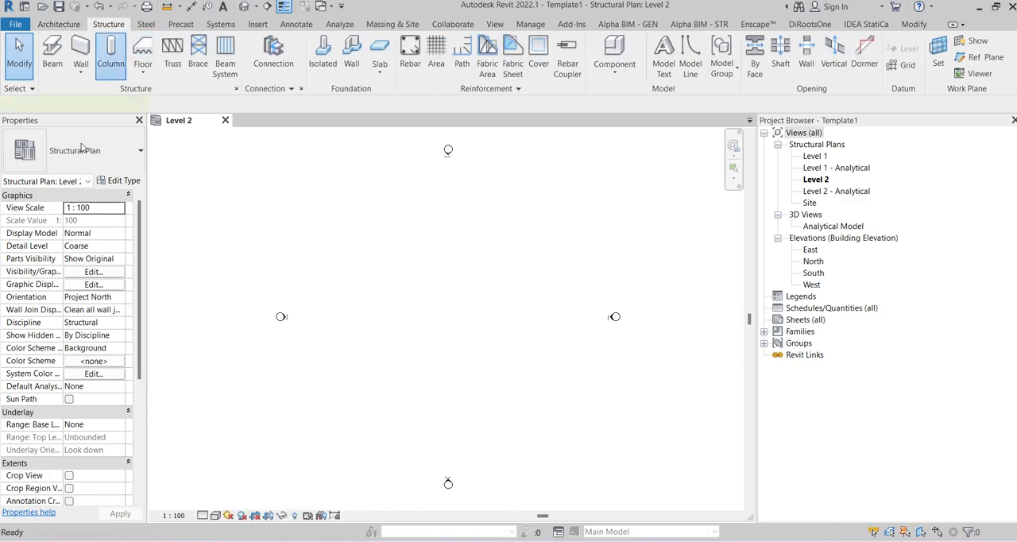
click(106, 161)
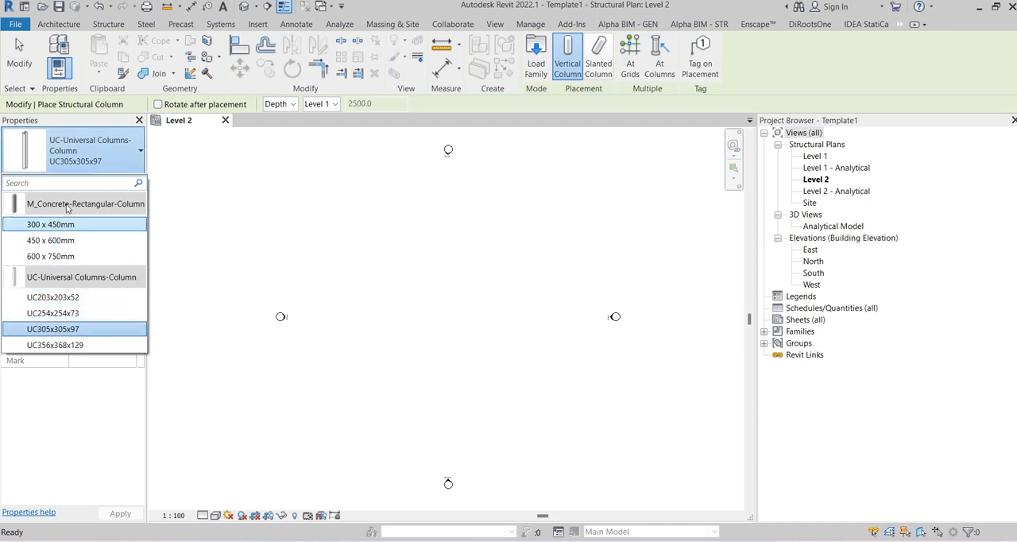
click(94, 163)
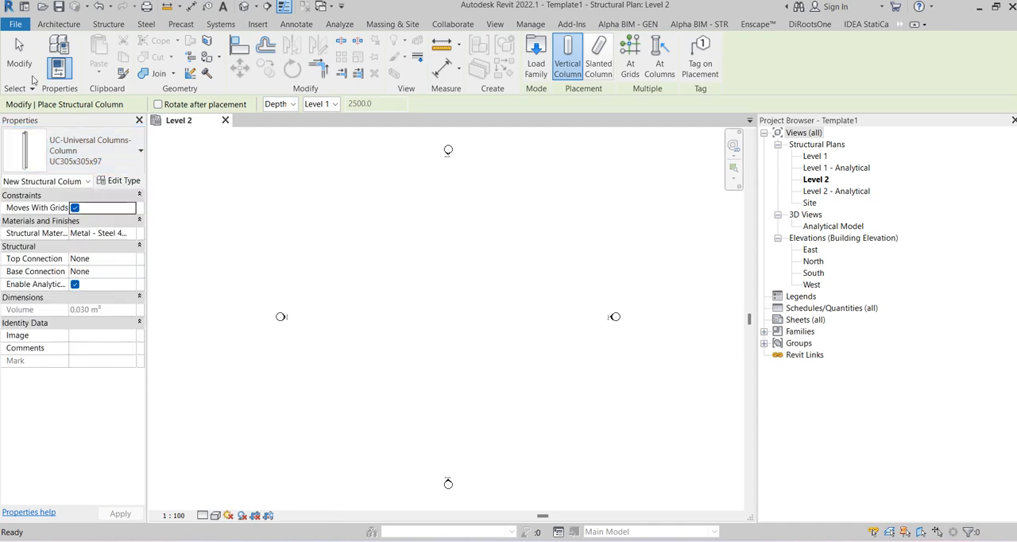
click(27, 63)
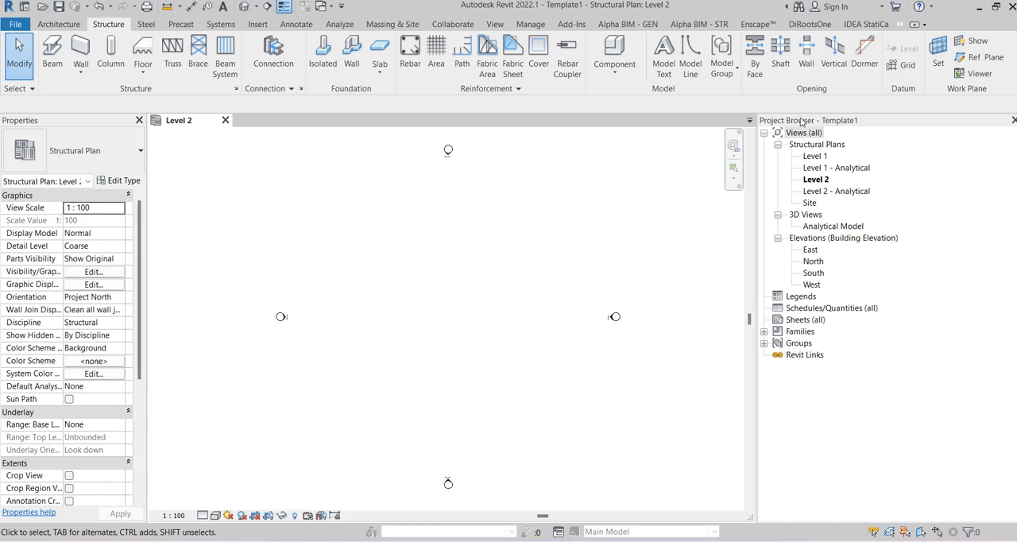
Step: Place several vertical UC305x305x97 structural columns at scattered points in the Level 2 structural plan
click(817, 179)
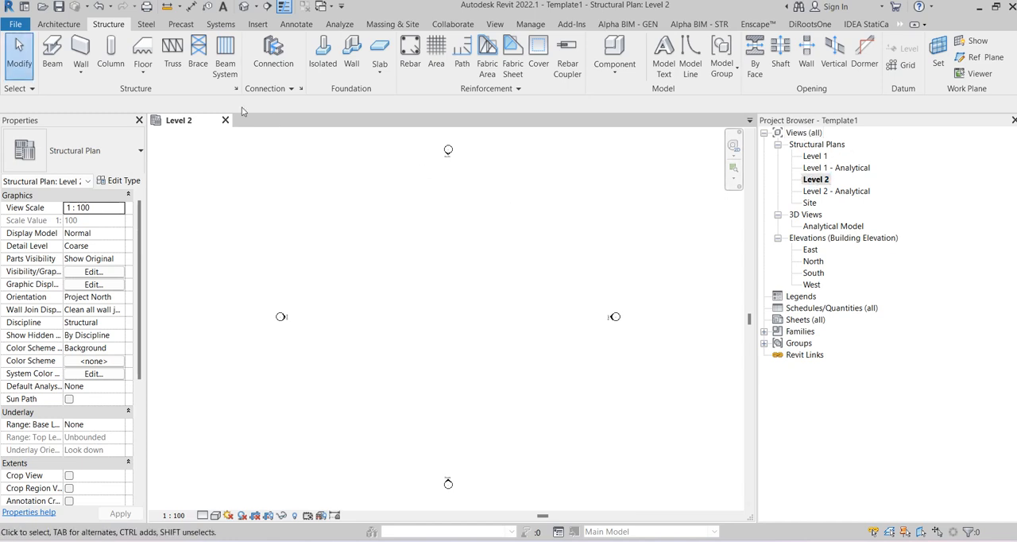
click(111, 52)
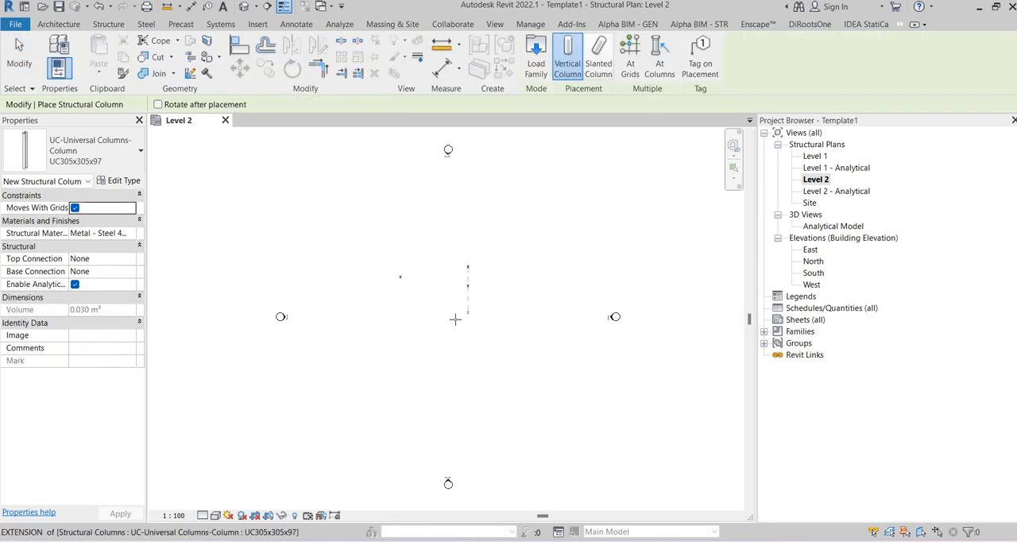
scroll(419, 307, up, 5)
click(427, 279)
click(368, 266)
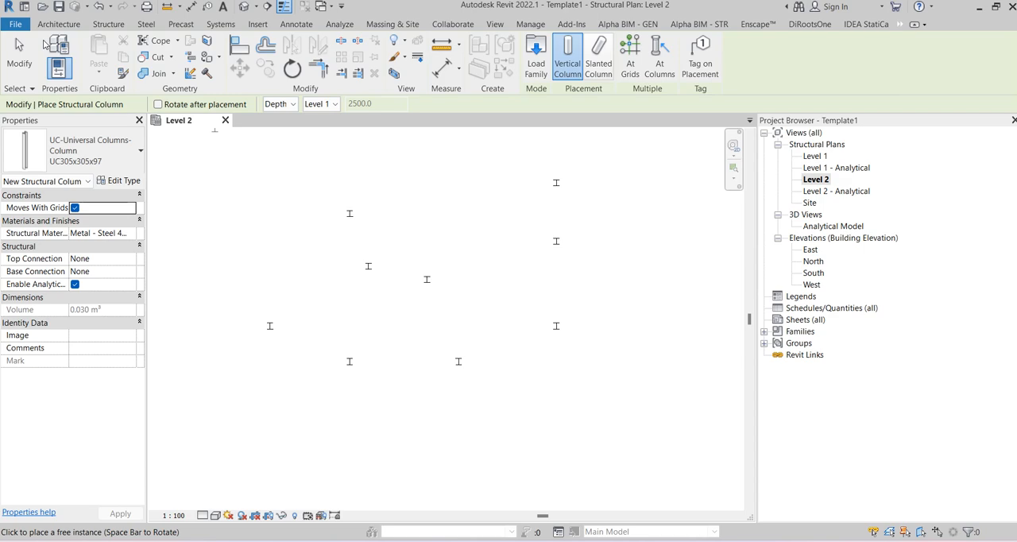
Step: Draw a chain of three UB305x165x40 beams connecting four of the columns on Level 2, starting at the upper-left column and ending at the upper-right one
click(108, 24)
click(49, 52)
click(349, 213)
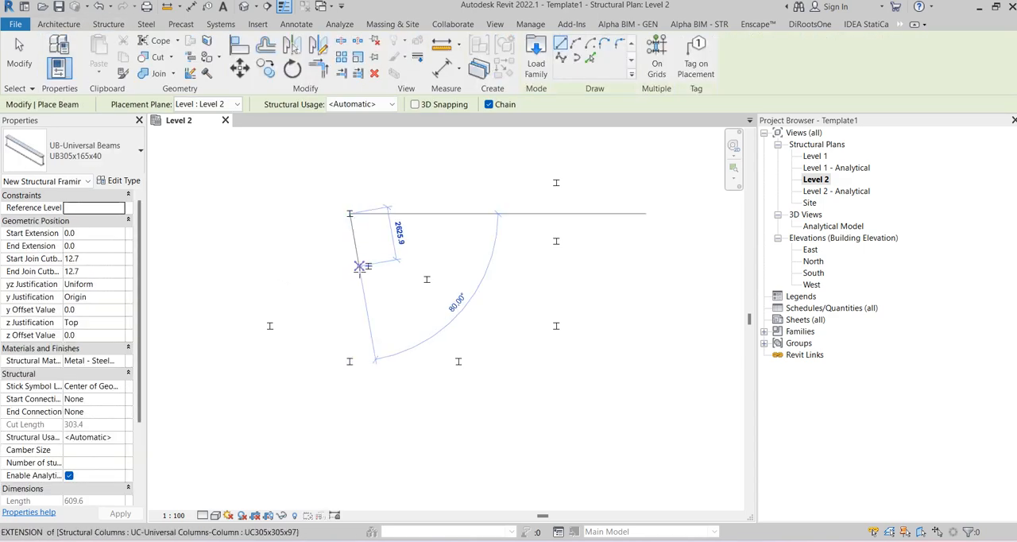
click(368, 266)
click(427, 279)
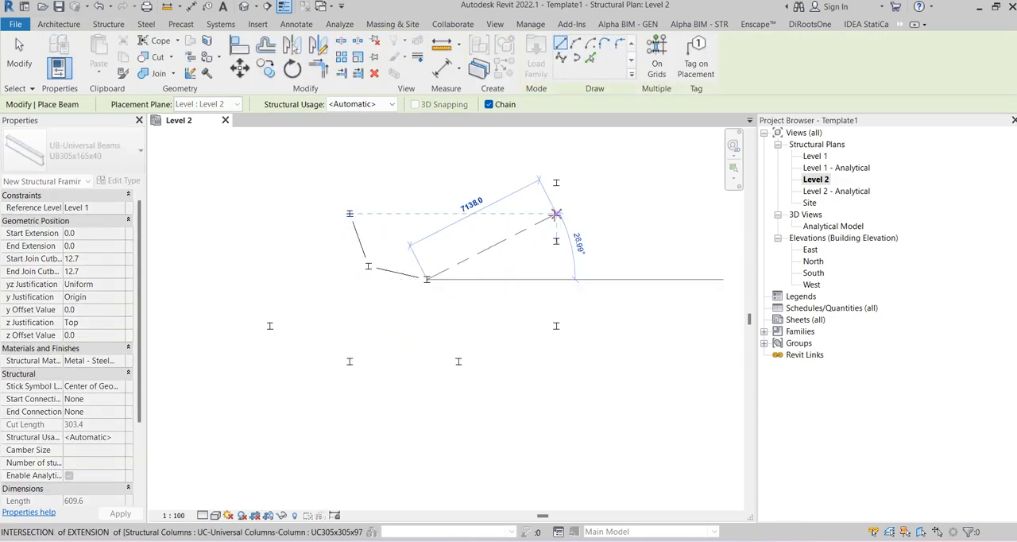
click(557, 183)
key(Escape)
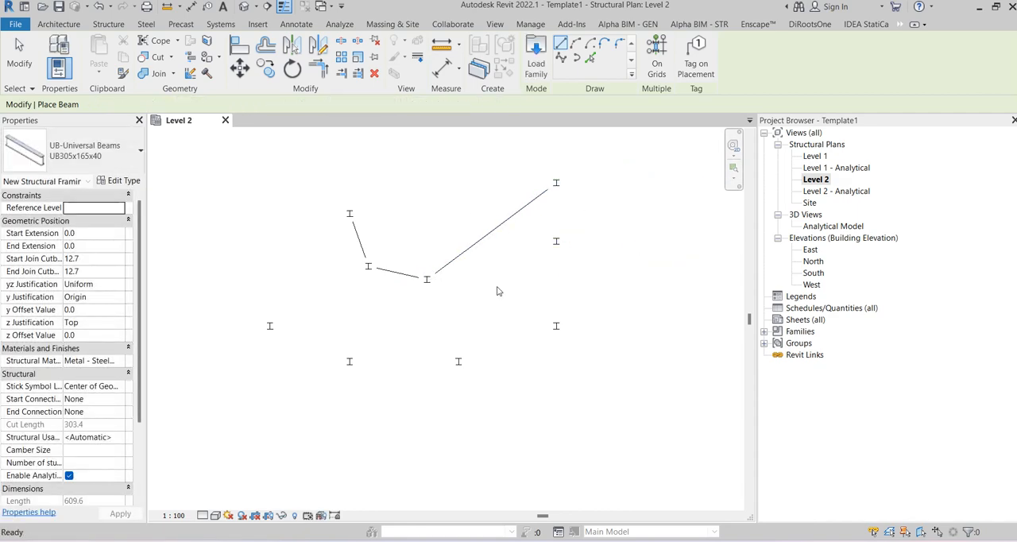
key(Escape)
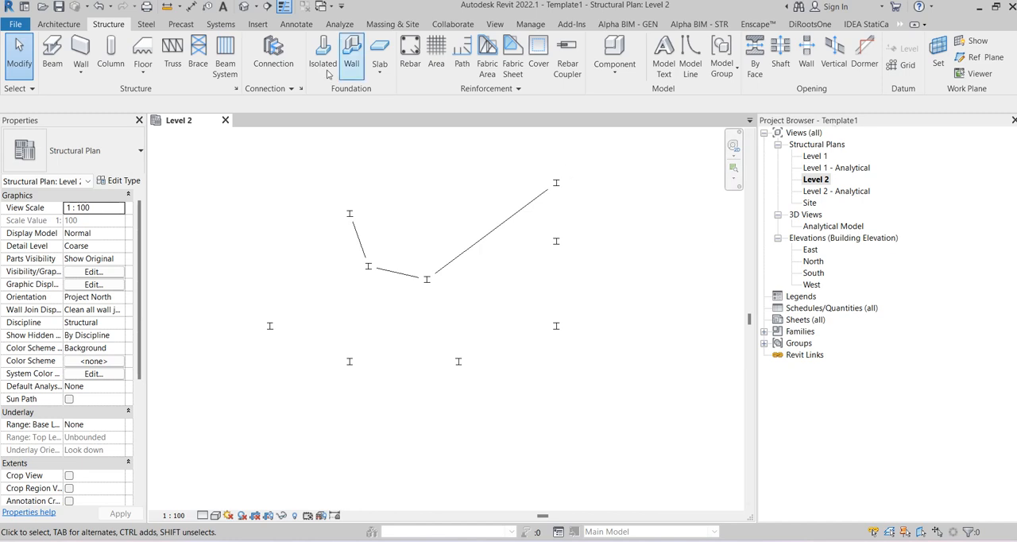
Step: Close the Project Browser and restore its display in the user interface
click(518, 27)
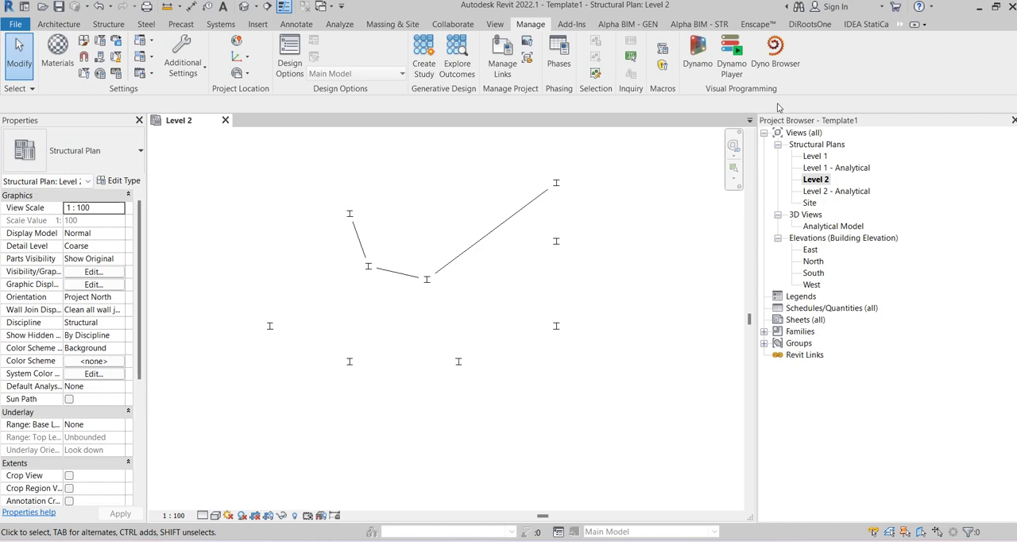
click(1013, 120)
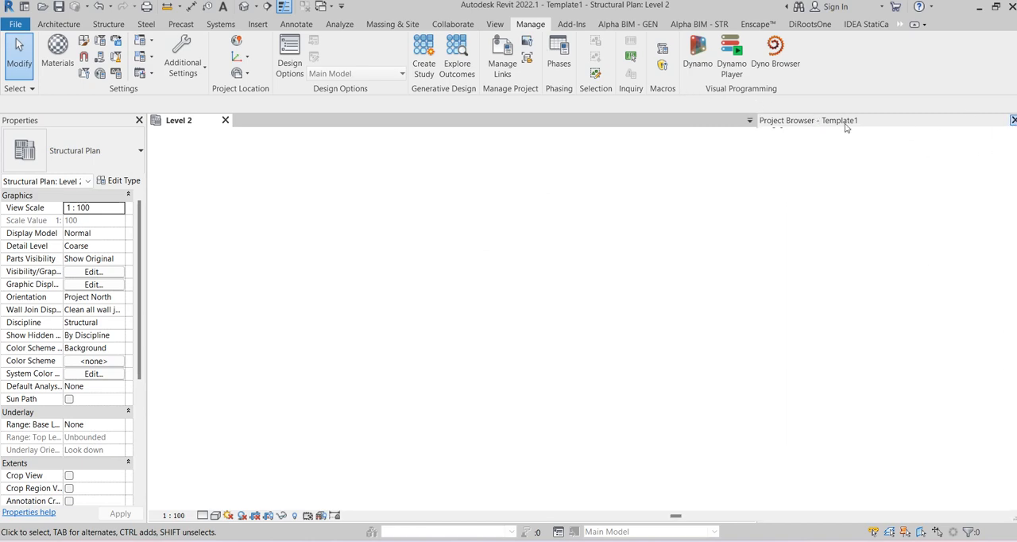
click(497, 26)
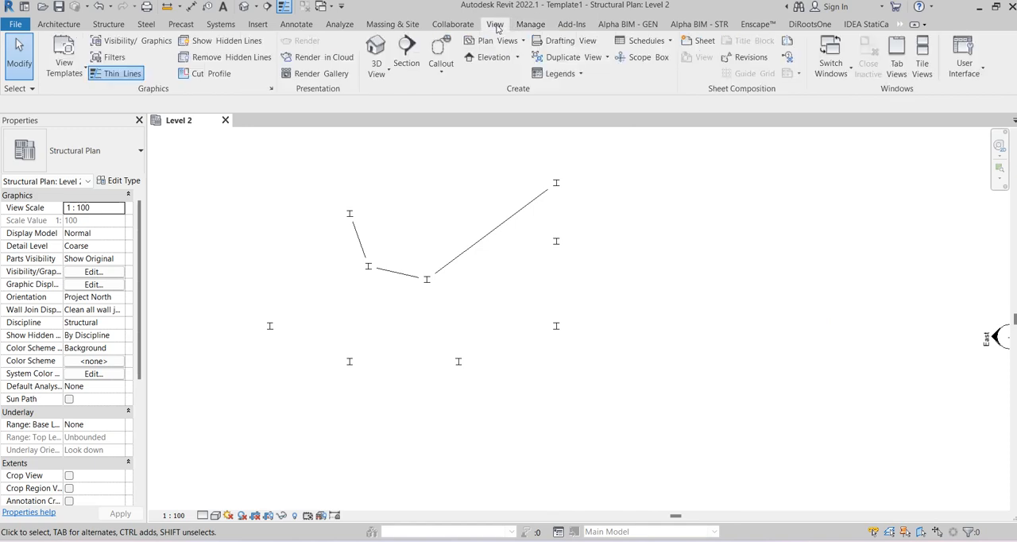
click(959, 75)
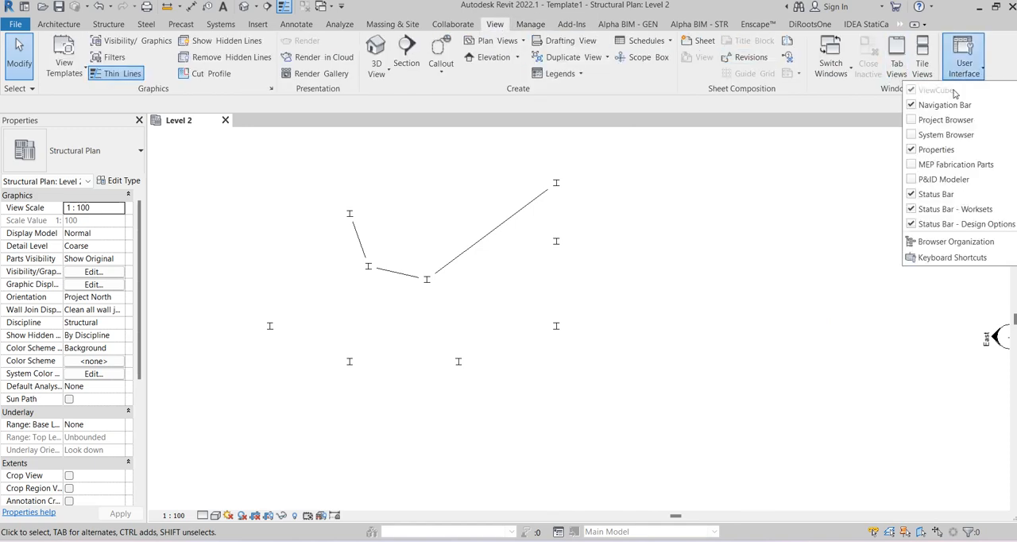
click(921, 121)
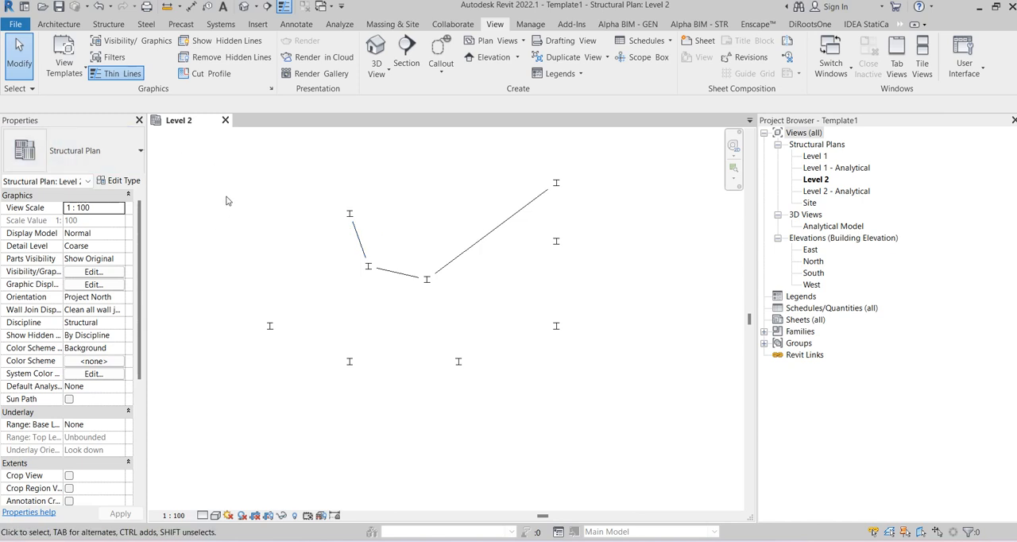
scroll(350, 182, up, 3)
scroll(397, 205, down, 1)
middle_drag(455, 206, 449, 191)
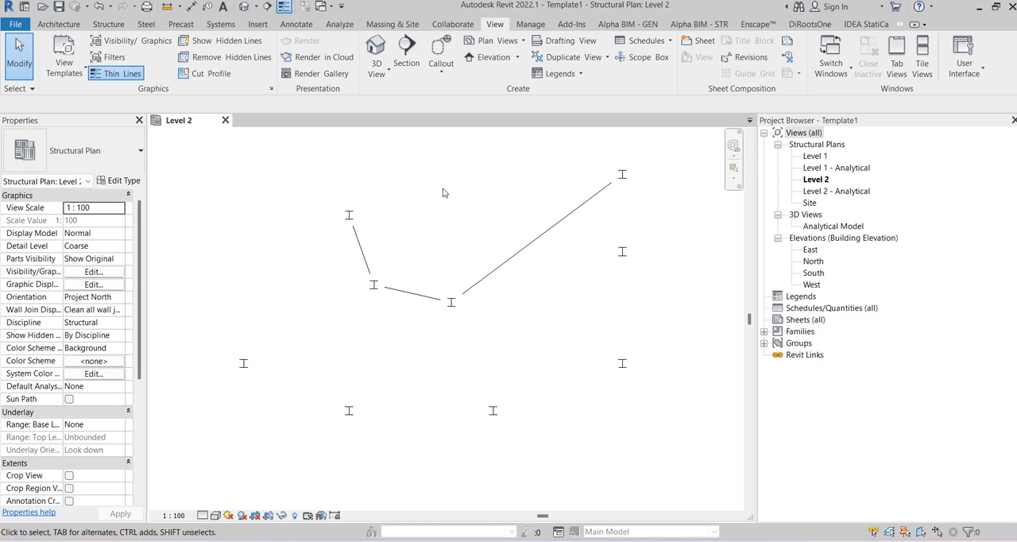
Step: Open the shared parameters editor and start creating a new shared parameter file
click(531, 24)
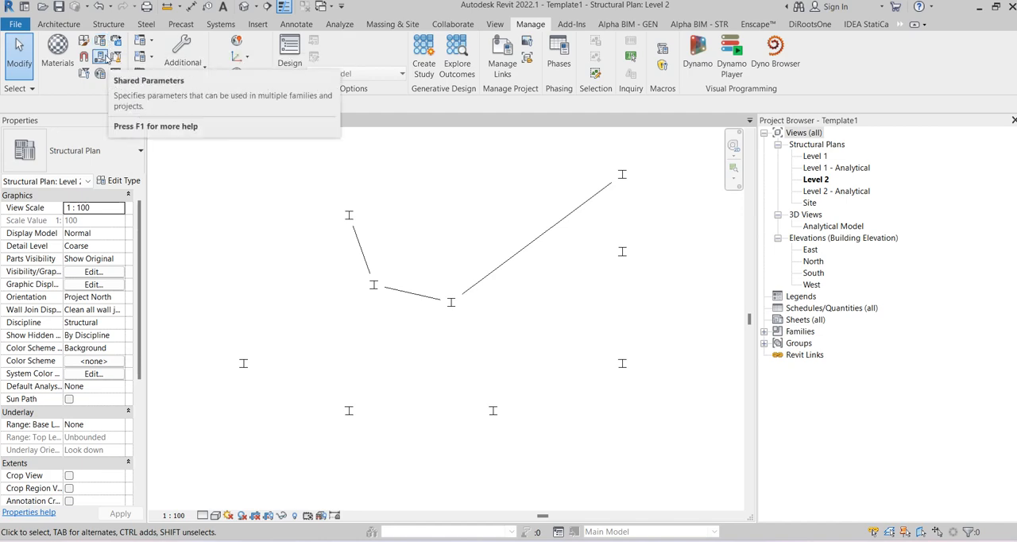
click(101, 57)
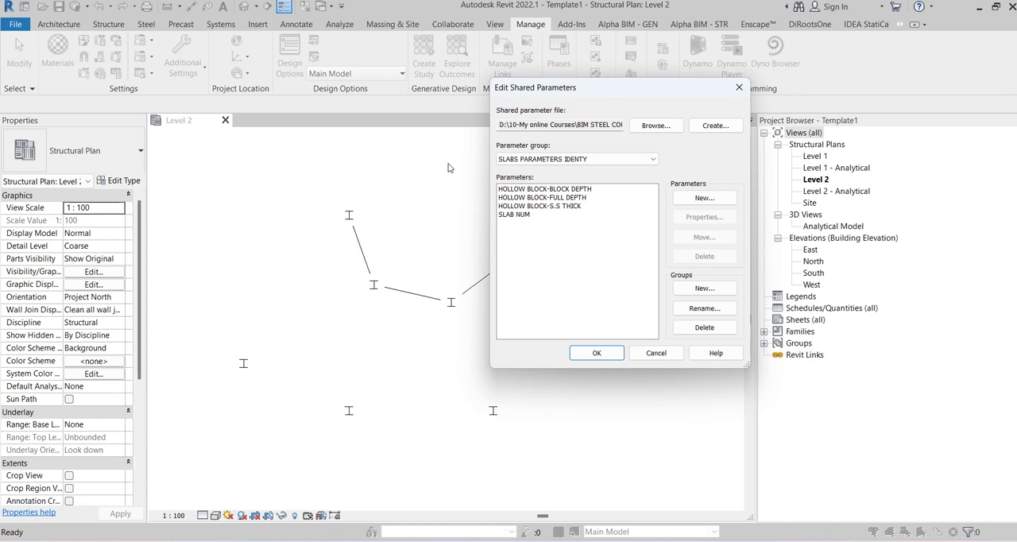
click(594, 159)
click(606, 165)
click(715, 126)
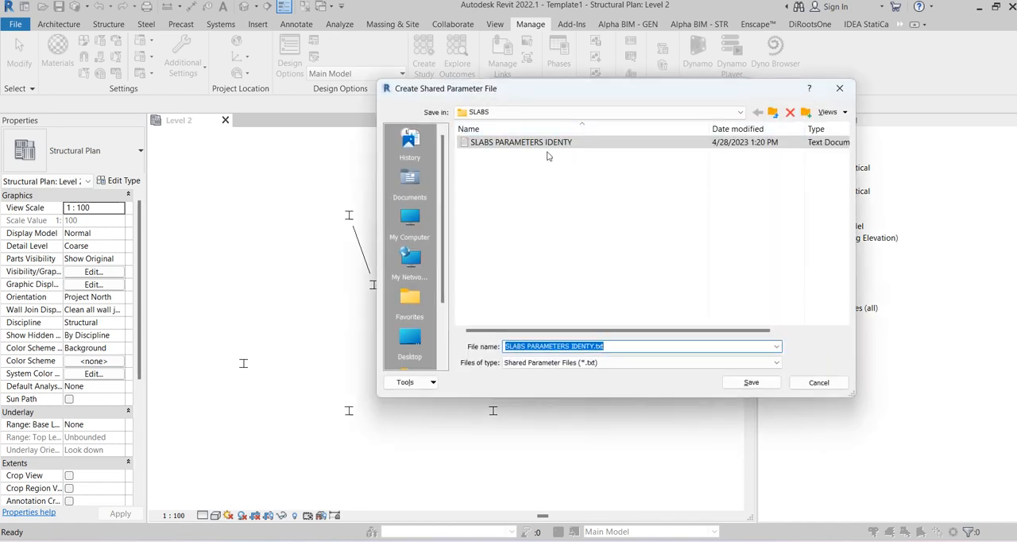
Step: Create and open a new subfolder named PARAMTERS inside the REVIT folder's existing PARAMTERS folder
click(569, 114)
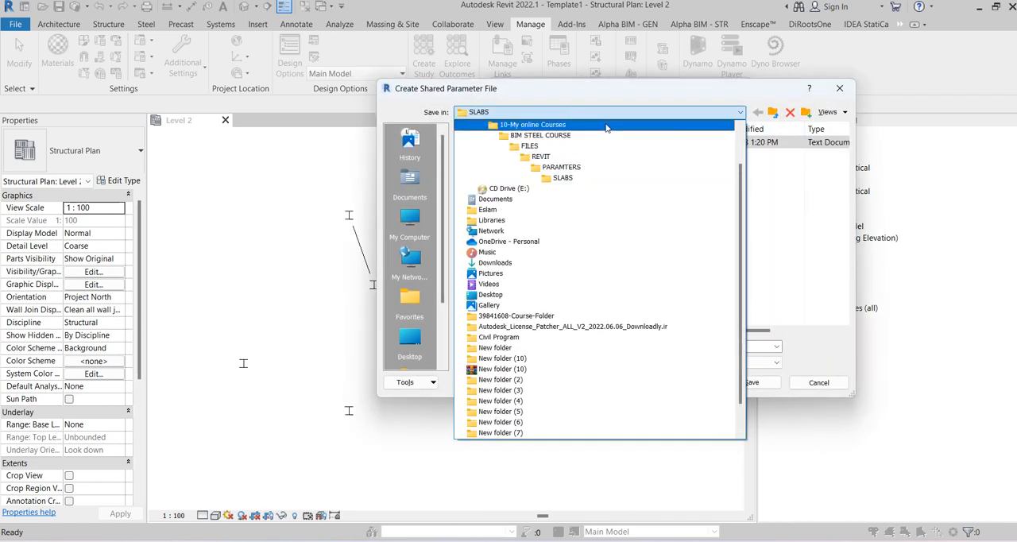
click(544, 157)
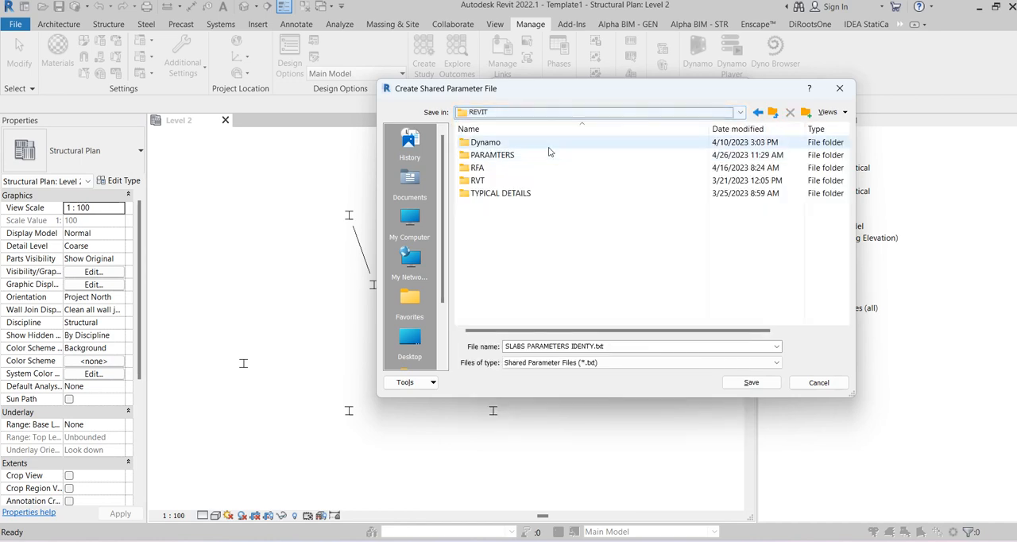
double_click(502, 159)
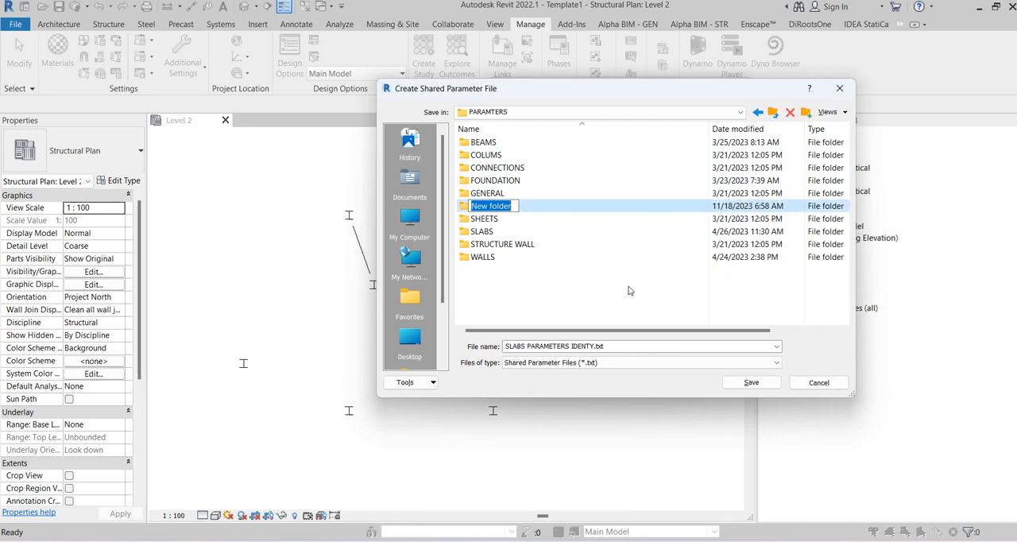
text(PARAMETER)
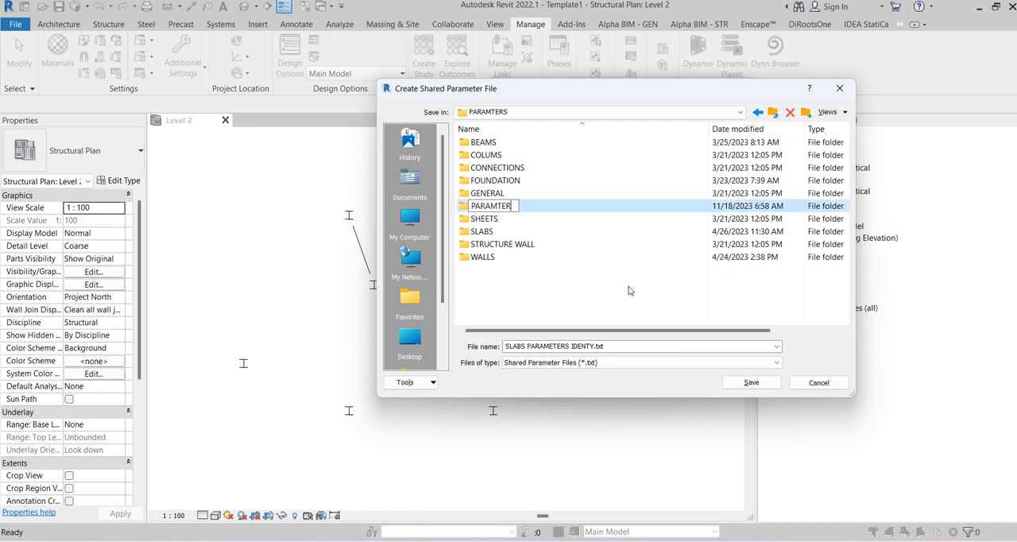
key(Return)
key(Return)
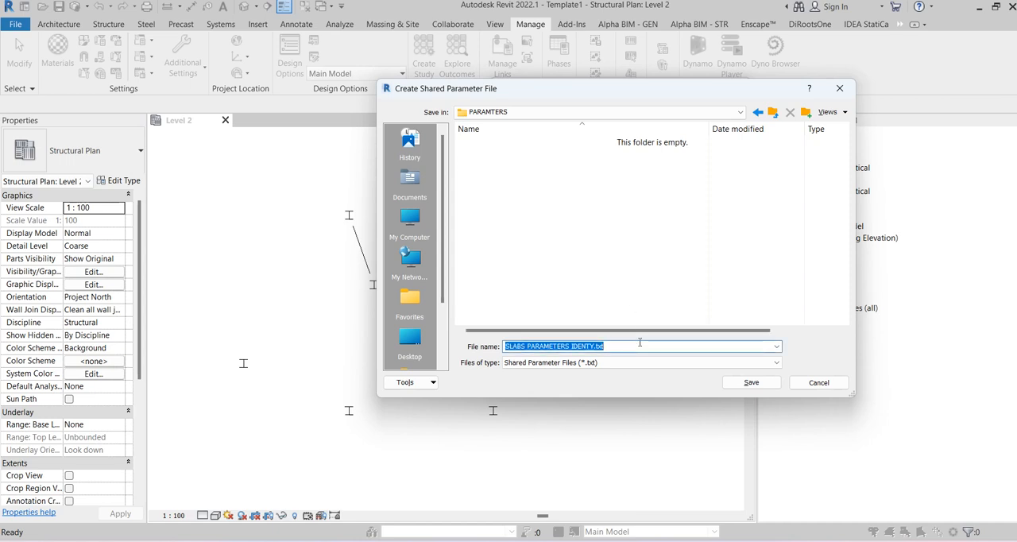
Step: Save the new shared parameter file in this folder as STRU_PARAMTERS
text(STRU)
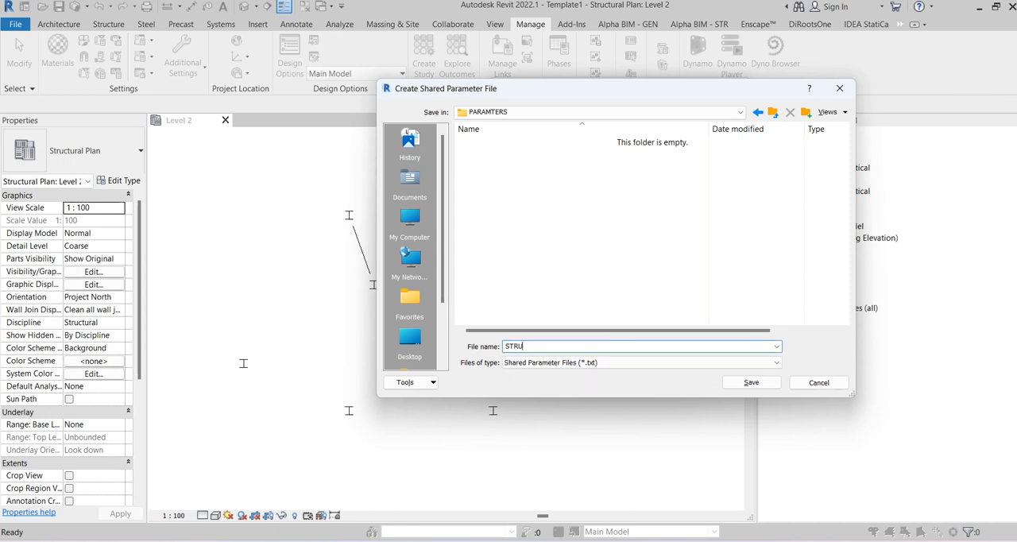
text(_PARAMTERS)
key(Return)
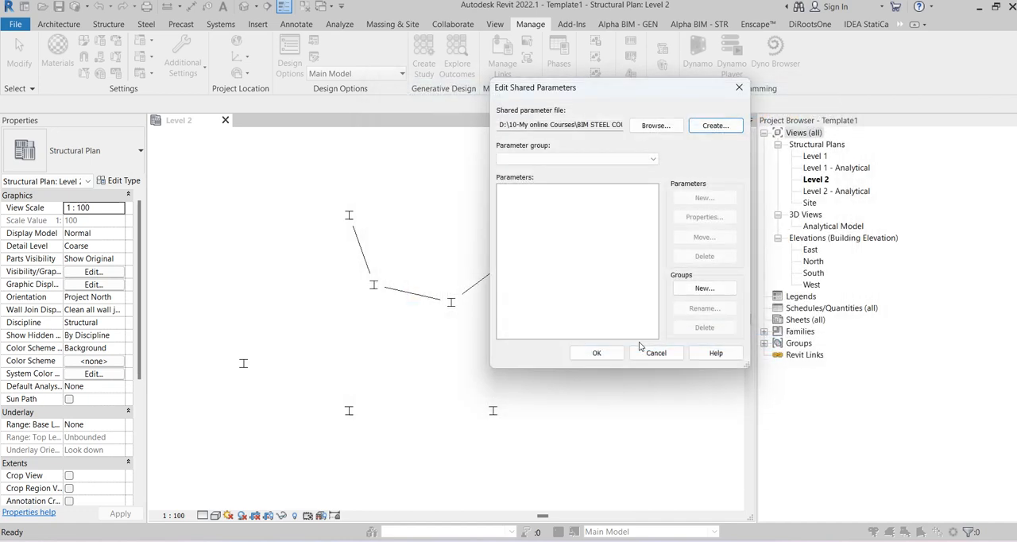
Step: Add a parameter group named ORGANIZATION to the new shared parameter file
click(705, 288)
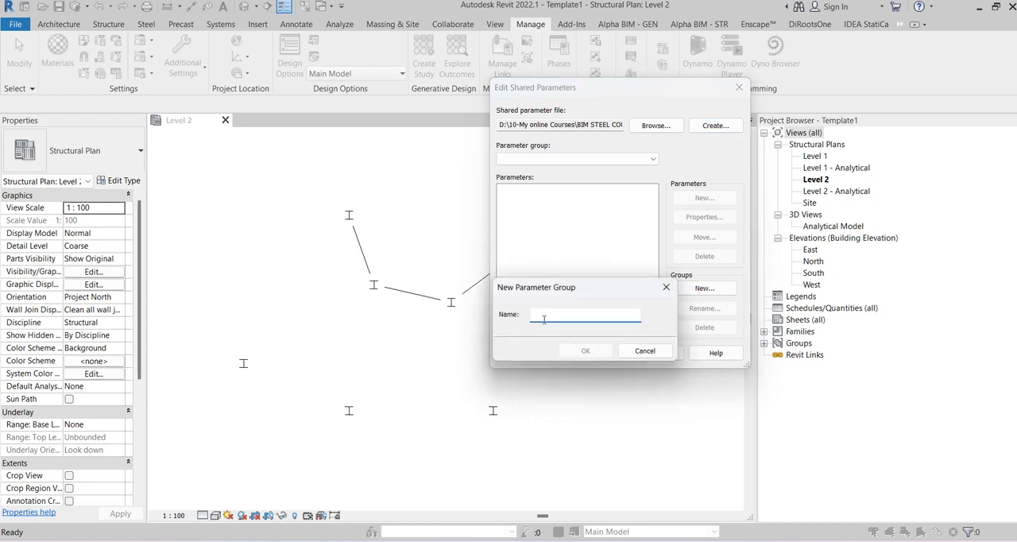
text(ORGANIZATION)
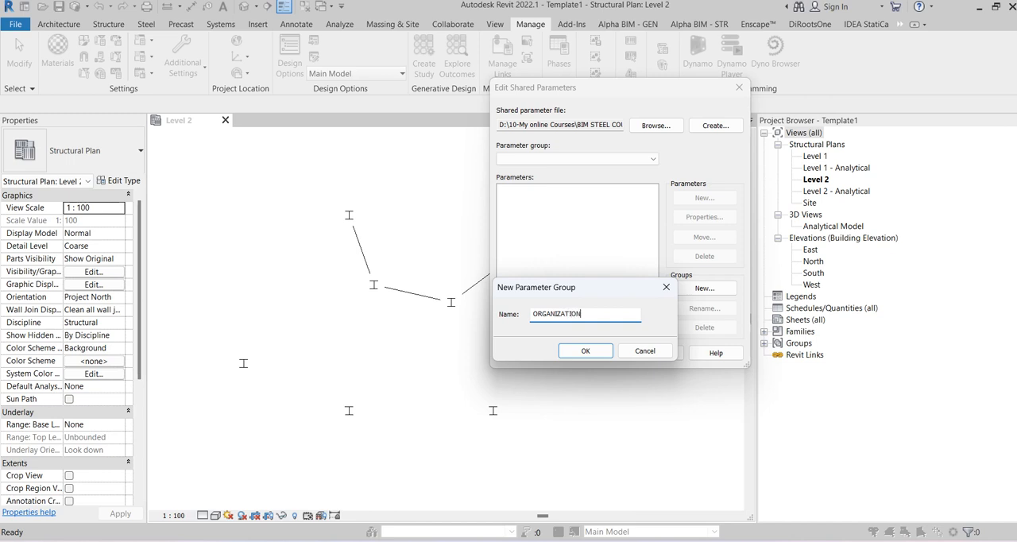
click(585, 351)
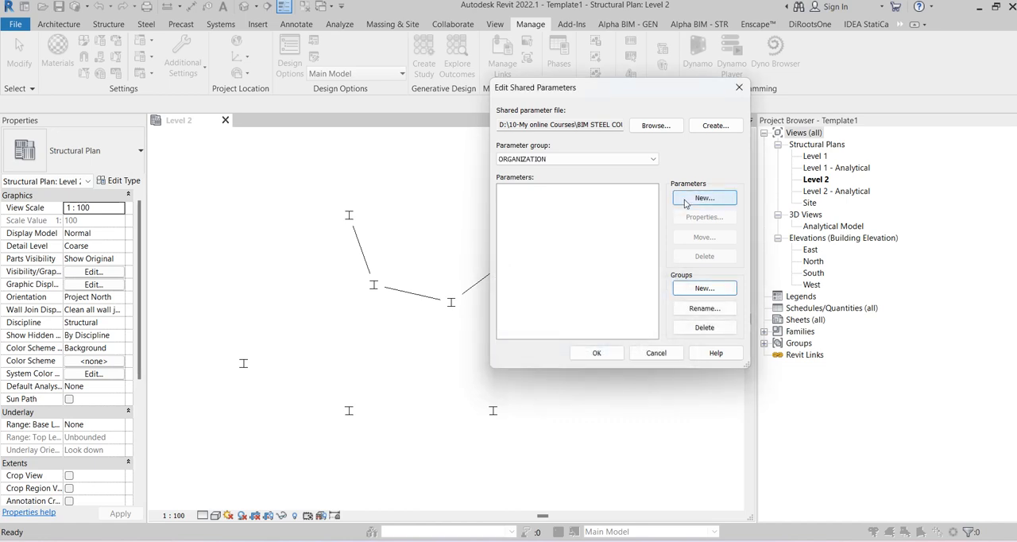
Step: Add a shared parameter VIEW_TYPE with Common discipline and Text type to the ORGANIZATION group, and accept the shared parameter edits
click(685, 200)
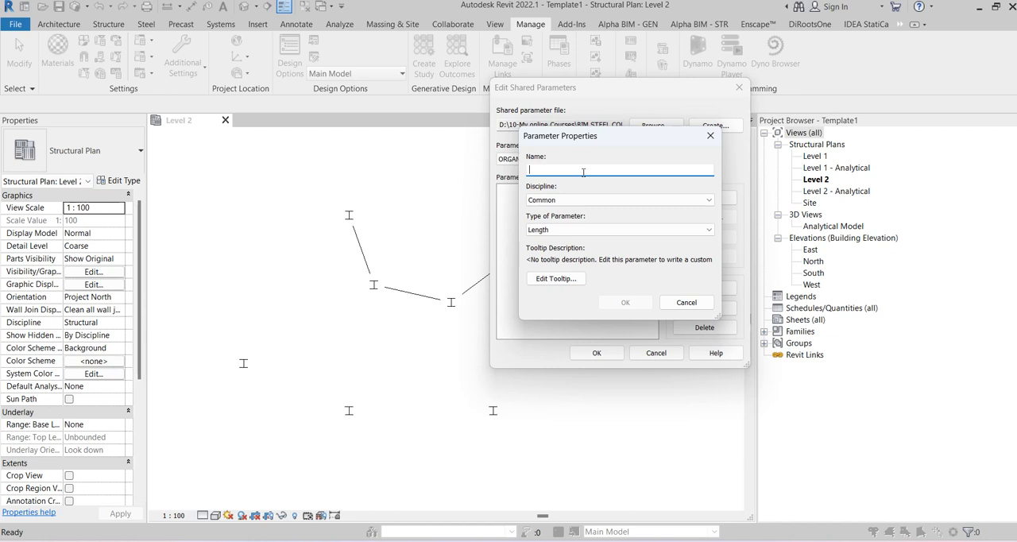
text(d)
key(BackSpace)
text(VIEW)
text(_)
text(TYR)
click(543, 201)
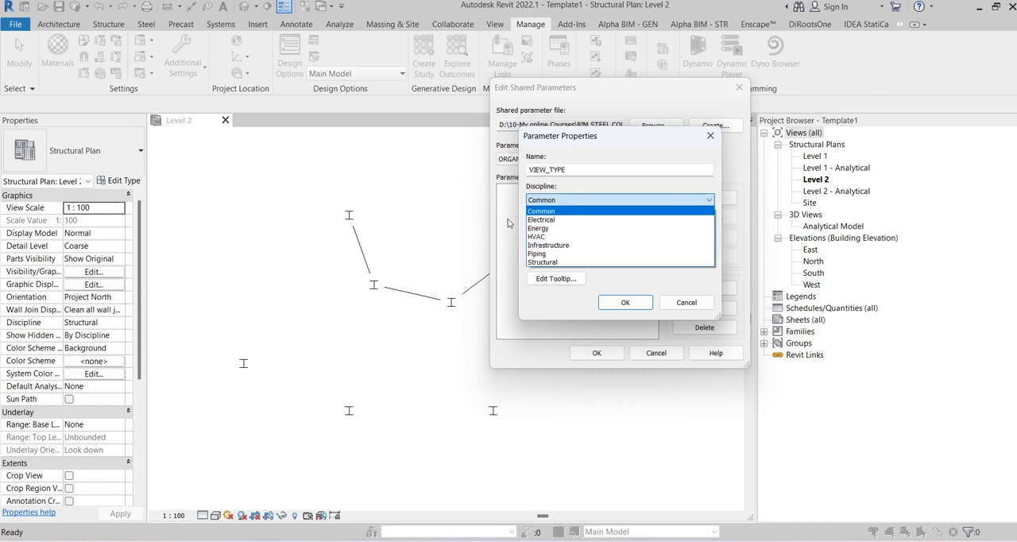
click(577, 210)
click(577, 230)
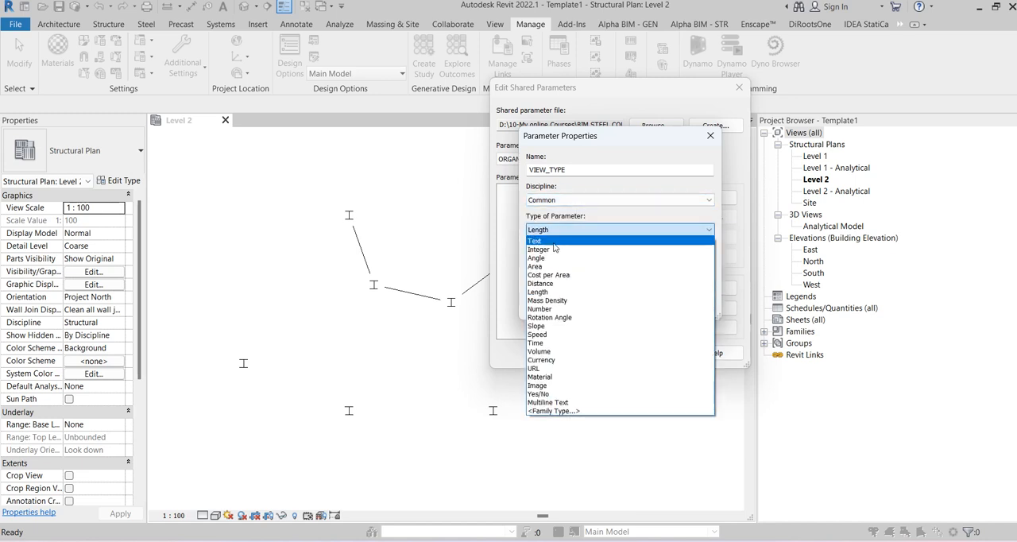
click(554, 242)
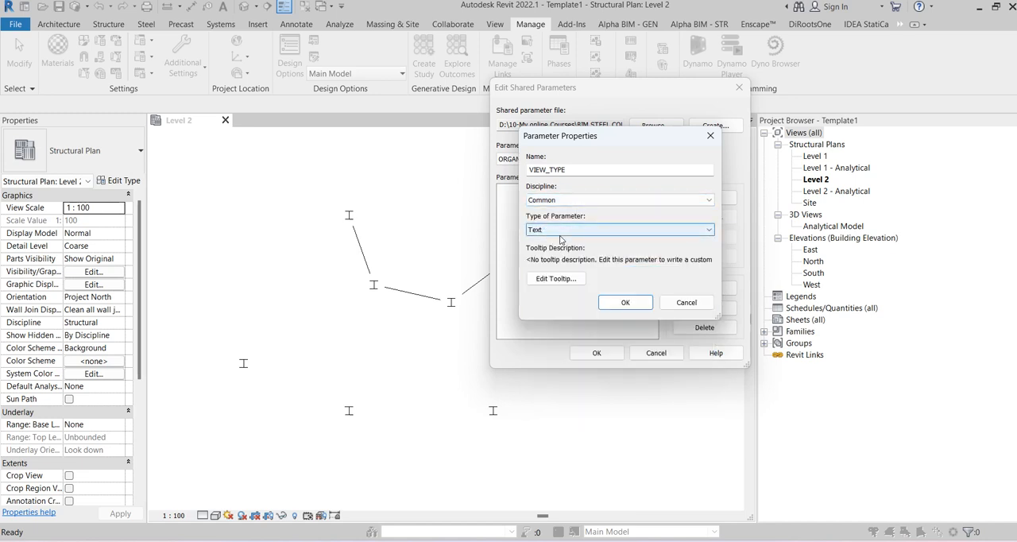
click(625, 302)
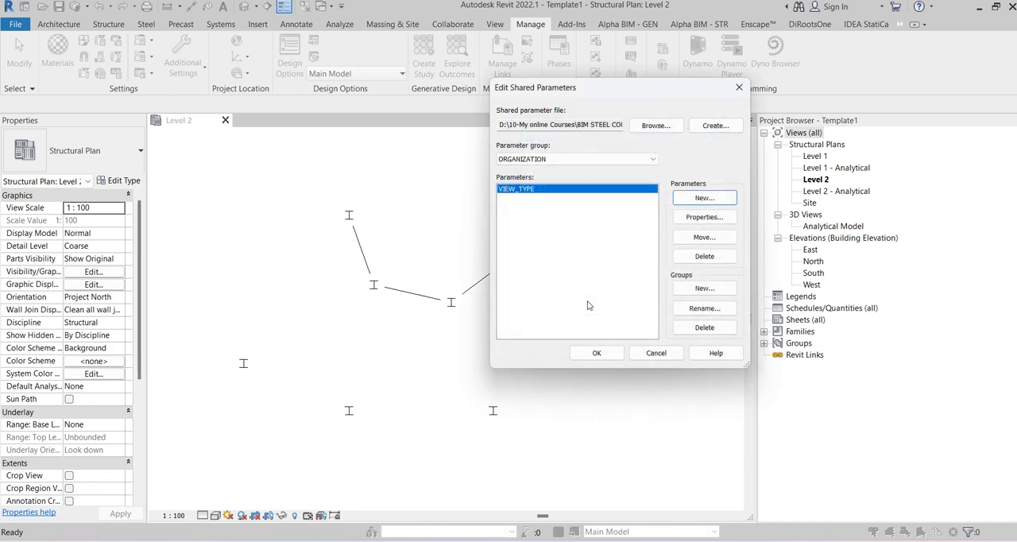
click(596, 354)
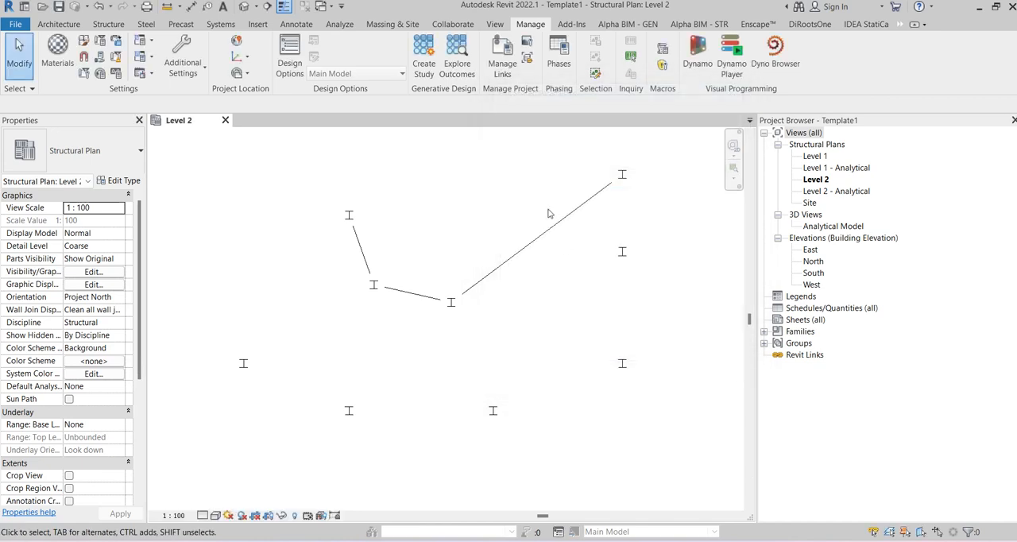
Step: Add a project parameter based on the shared parameter VIEW_TYPE from the ORGANIZATION group, defined as an instance parameter
scroll(547, 213, up, 1)
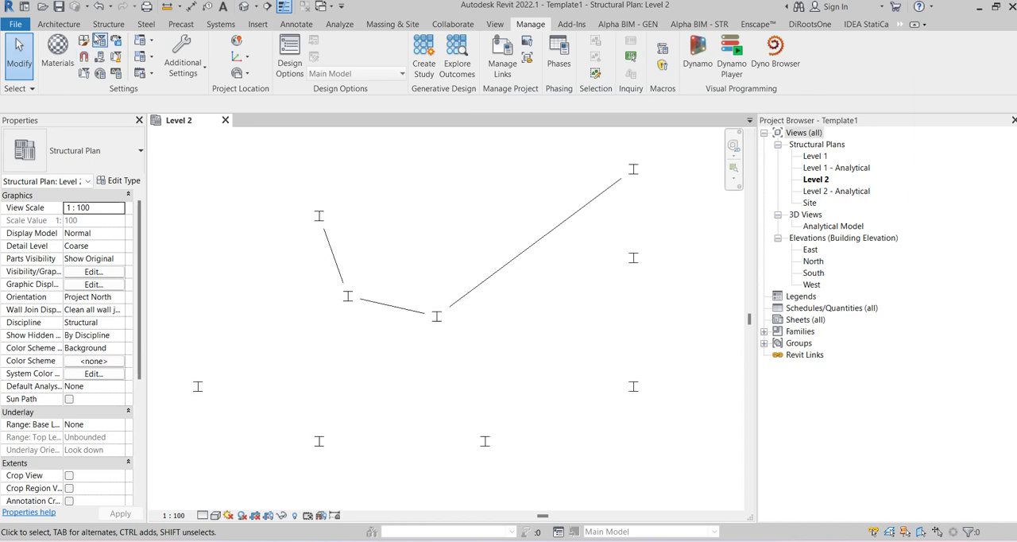
click(99, 39)
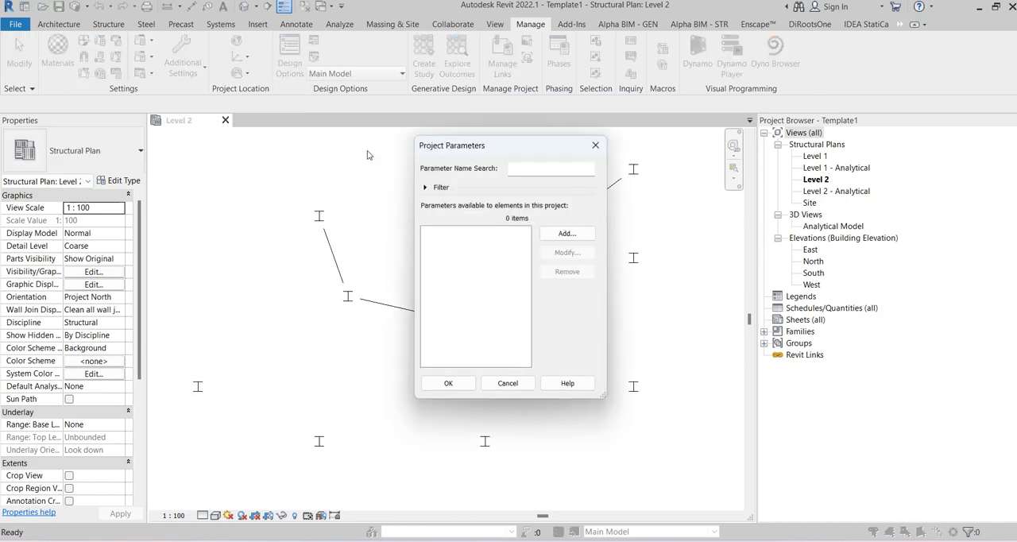
click(566, 234)
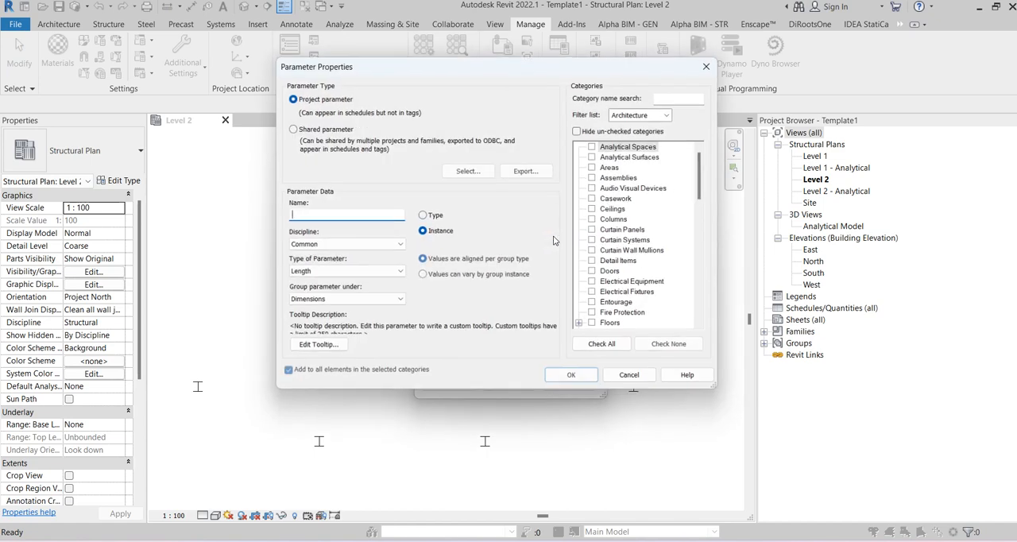
click(289, 127)
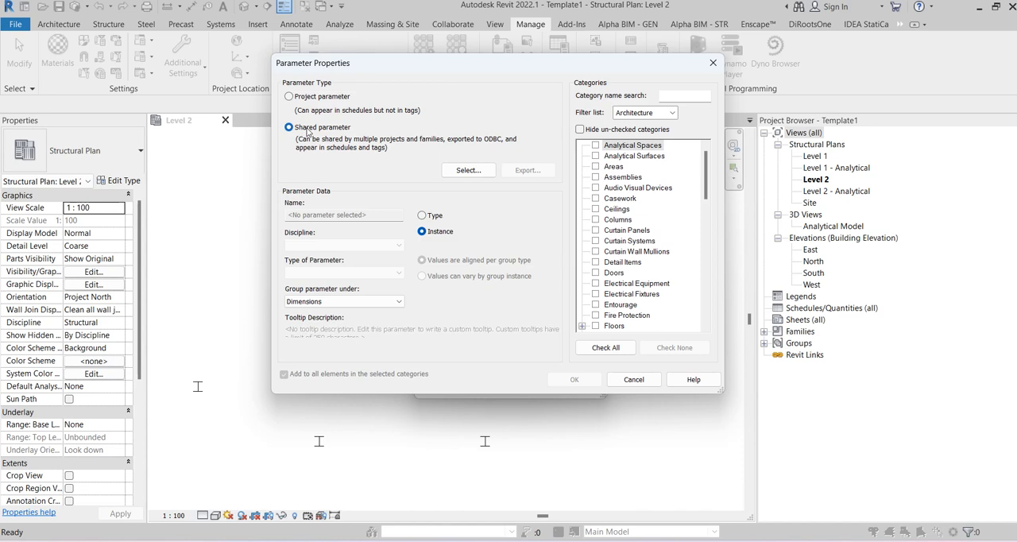
click(461, 172)
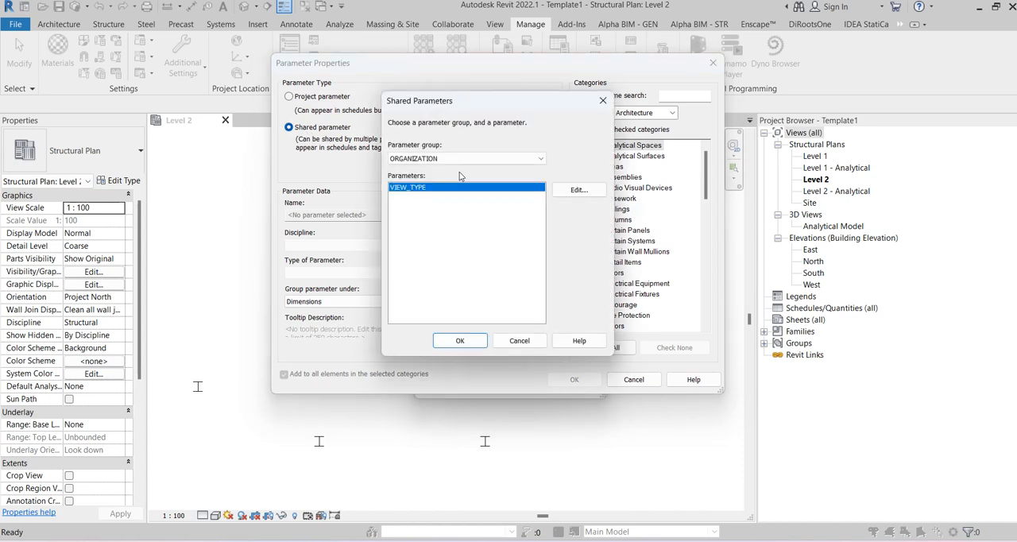
click(459, 341)
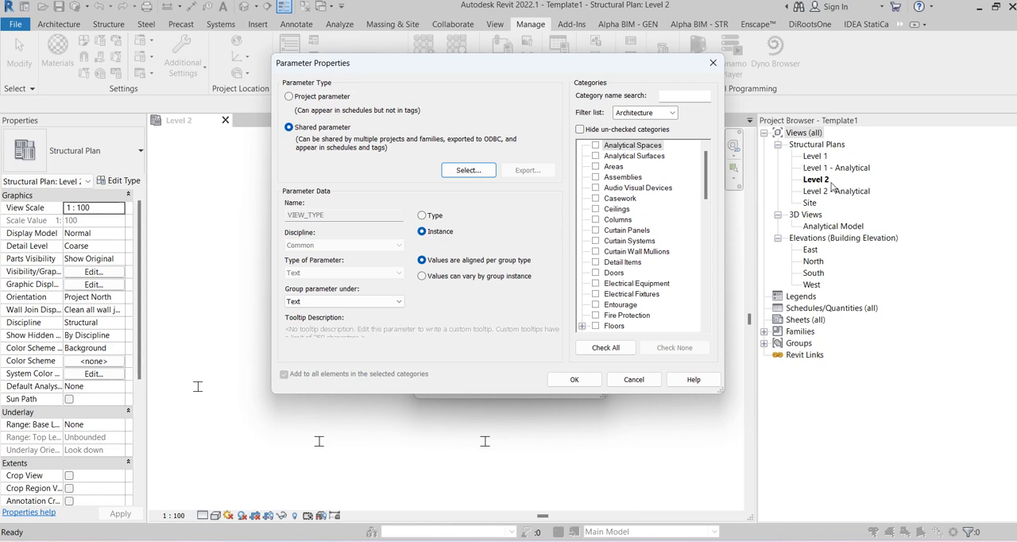
click(463, 214)
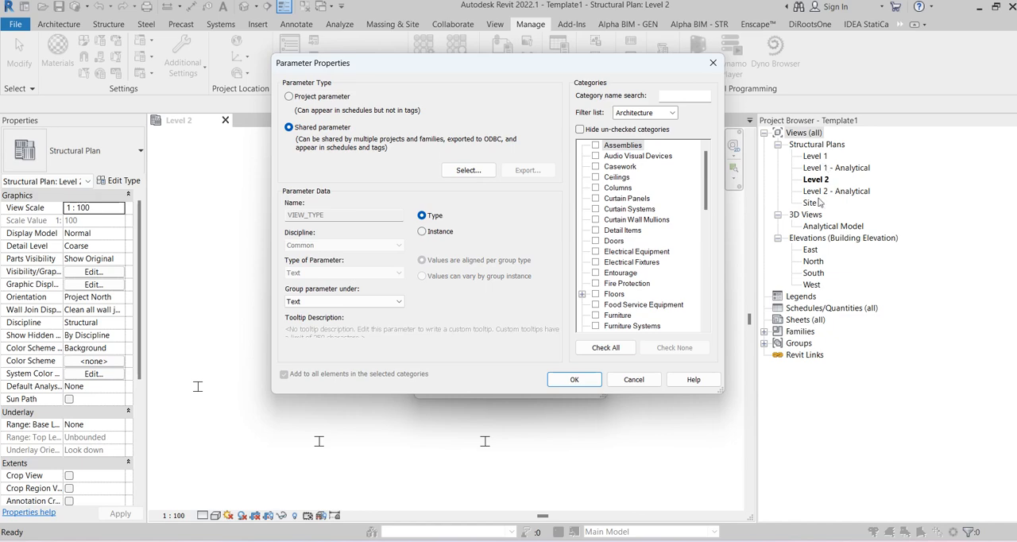
click(441, 234)
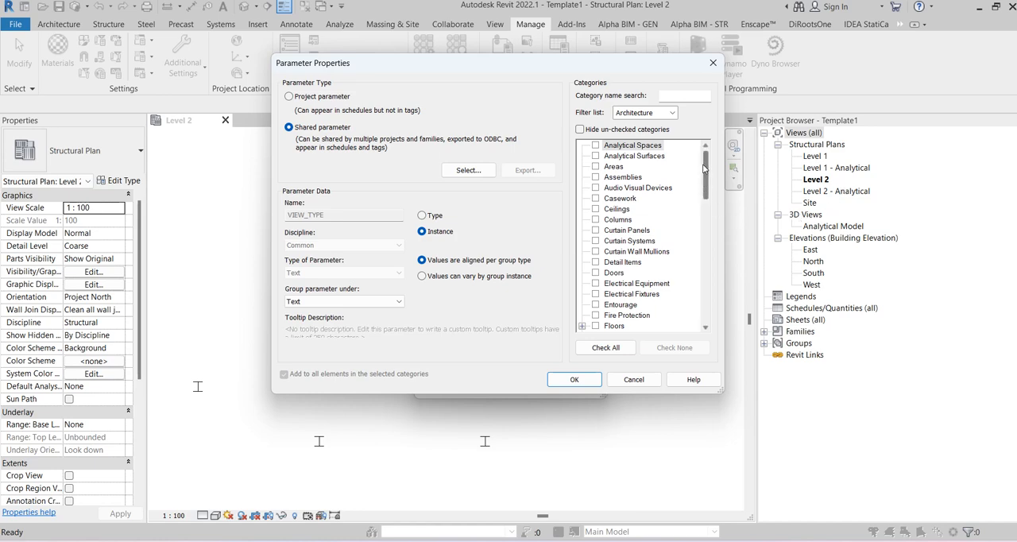
Step: Assign the VIEW_TYPE parameter to the Sheets and Views categories and accept the project parameters
drag(705, 165, 709, 280)
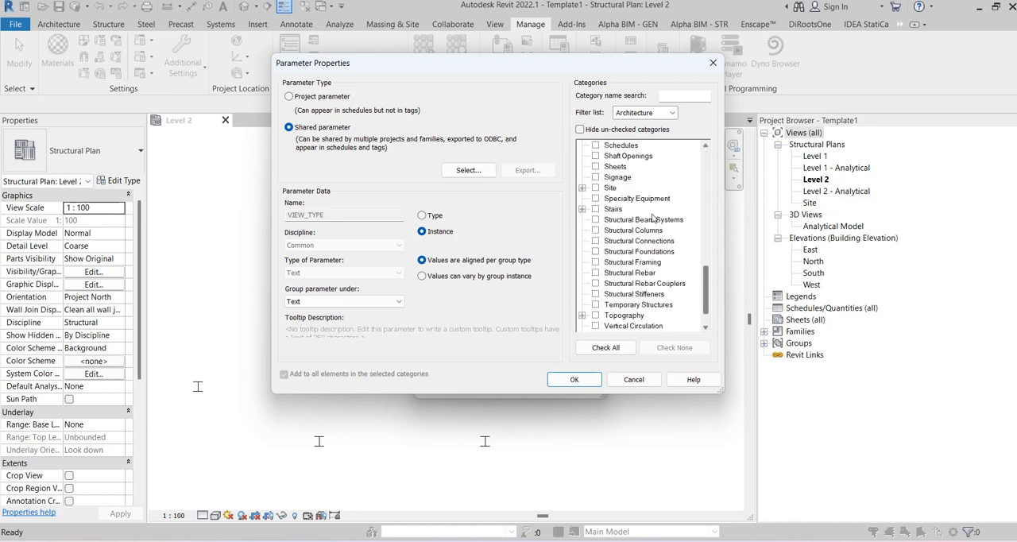
scroll(652, 217, up, 1)
click(595, 178)
scroll(632, 191, up, 2)
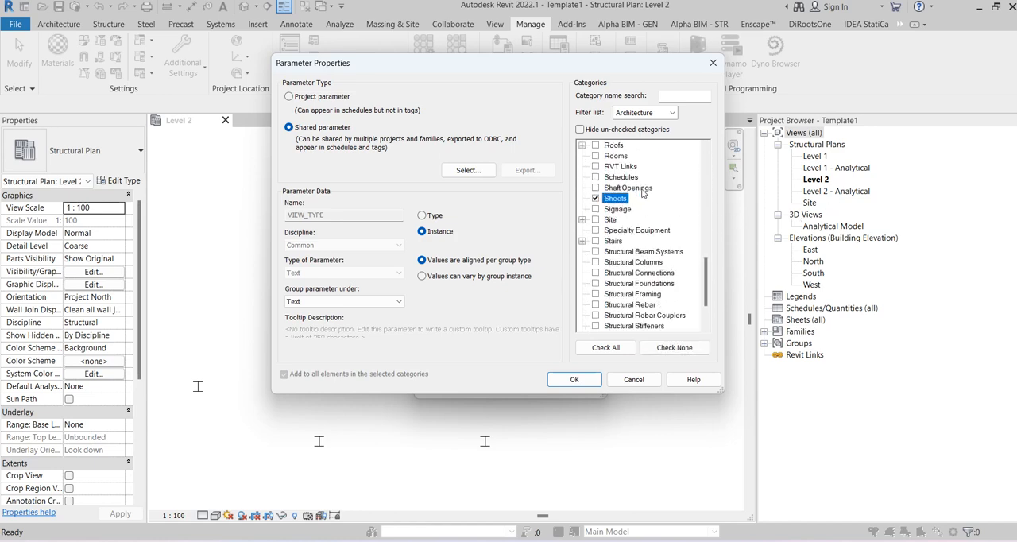
scroll(642, 193, up, 15)
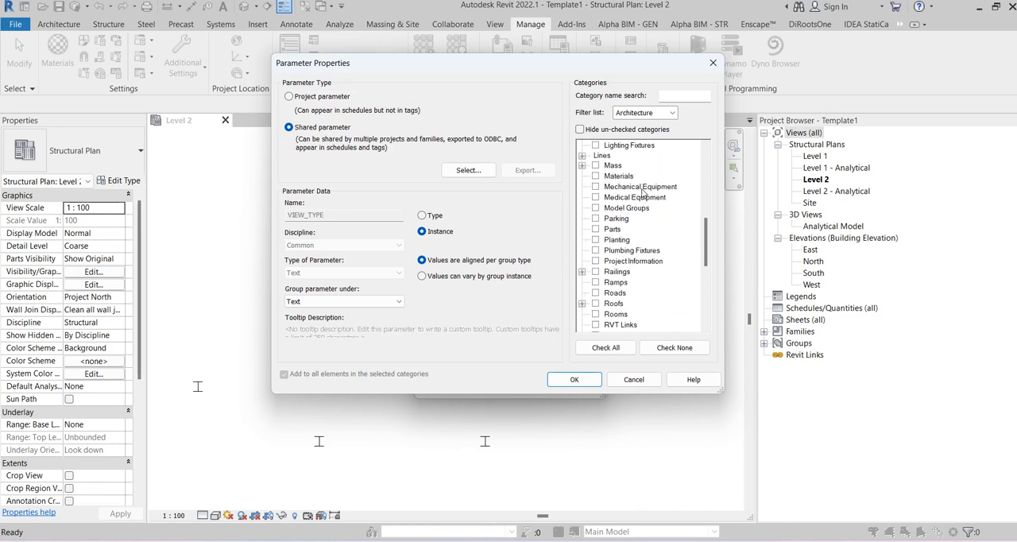
scroll(642, 192, down, 20)
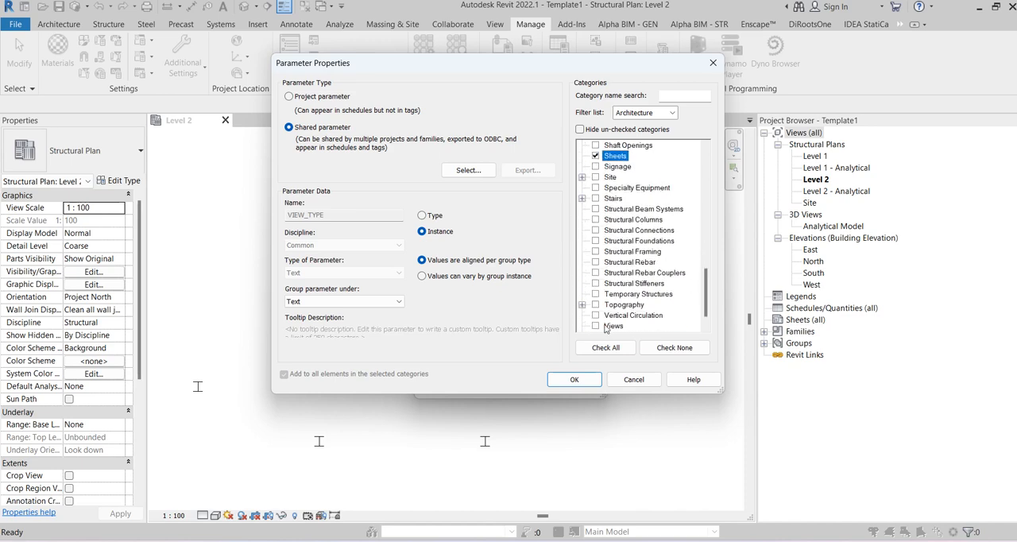
scroll(607, 329, down, 1)
click(574, 379)
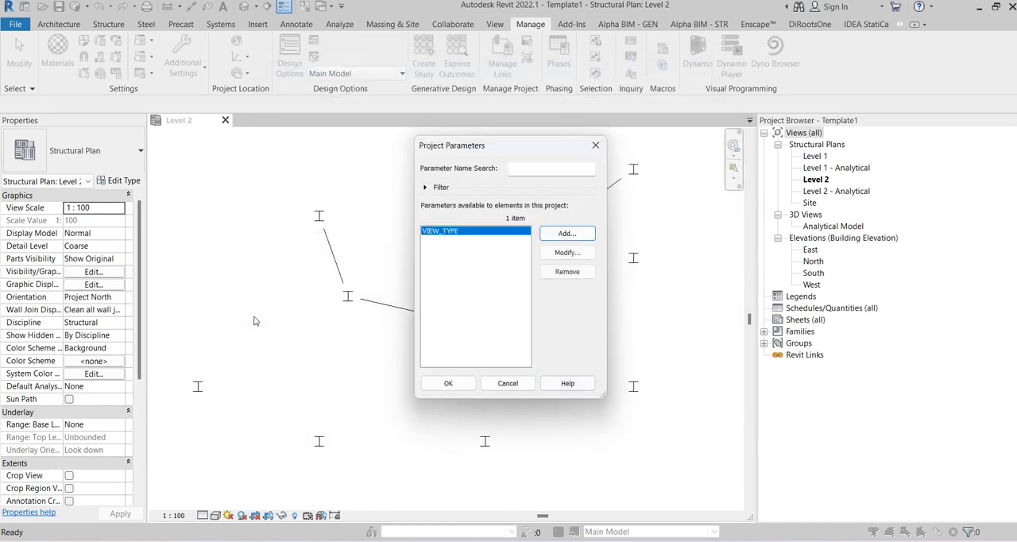
click(448, 383)
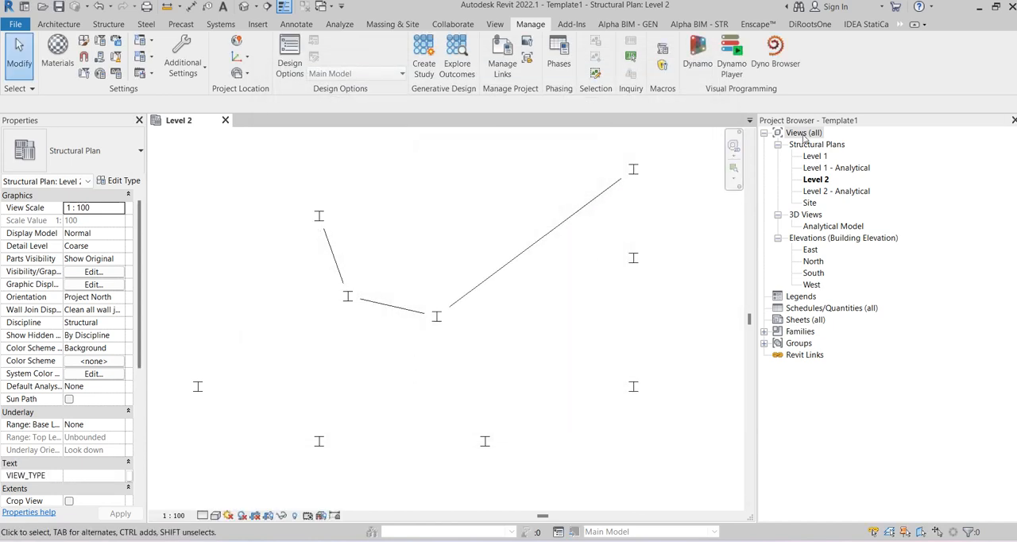
Step: Create a new browser organization scheme for views named EG_STRU
right_click(804, 135)
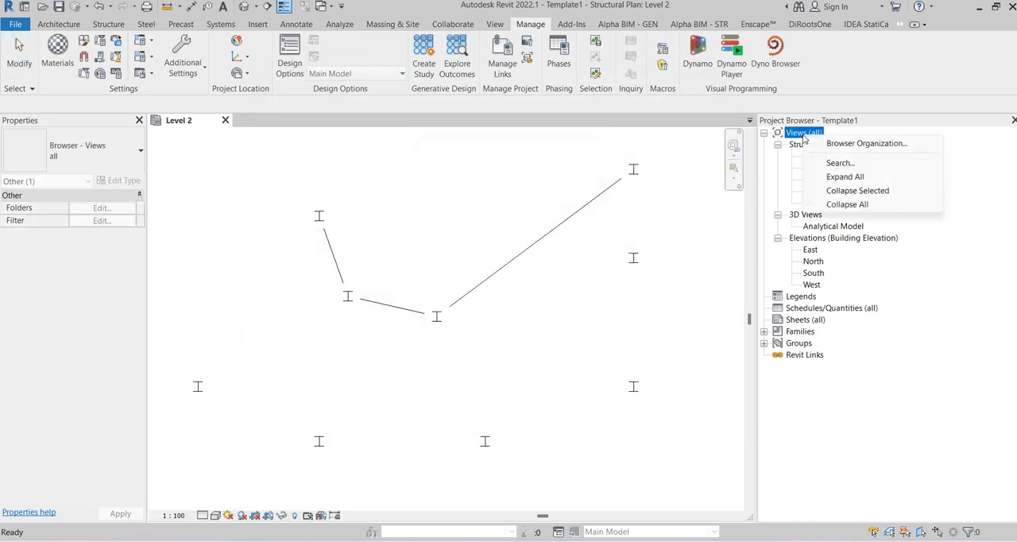
click(852, 144)
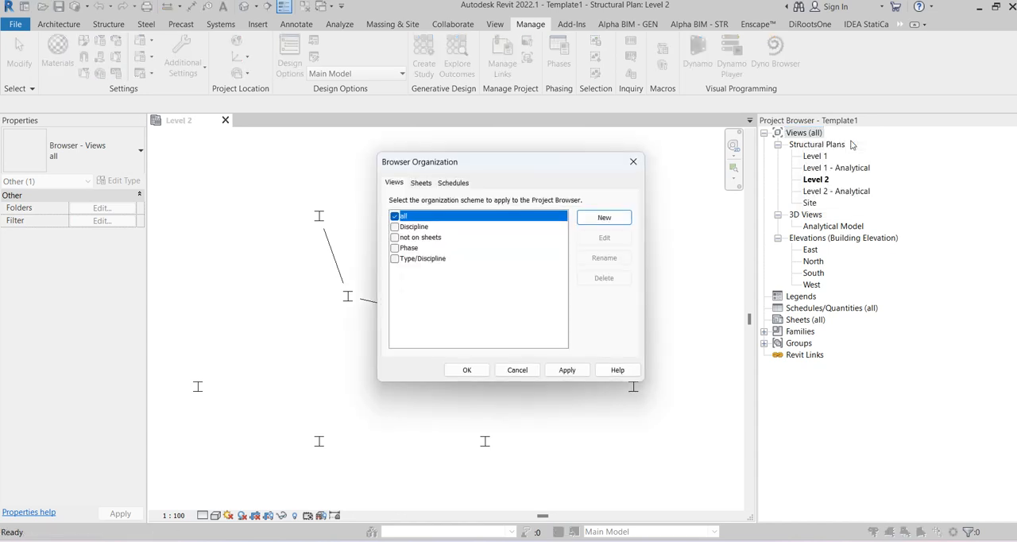
click(602, 219)
click(550, 314)
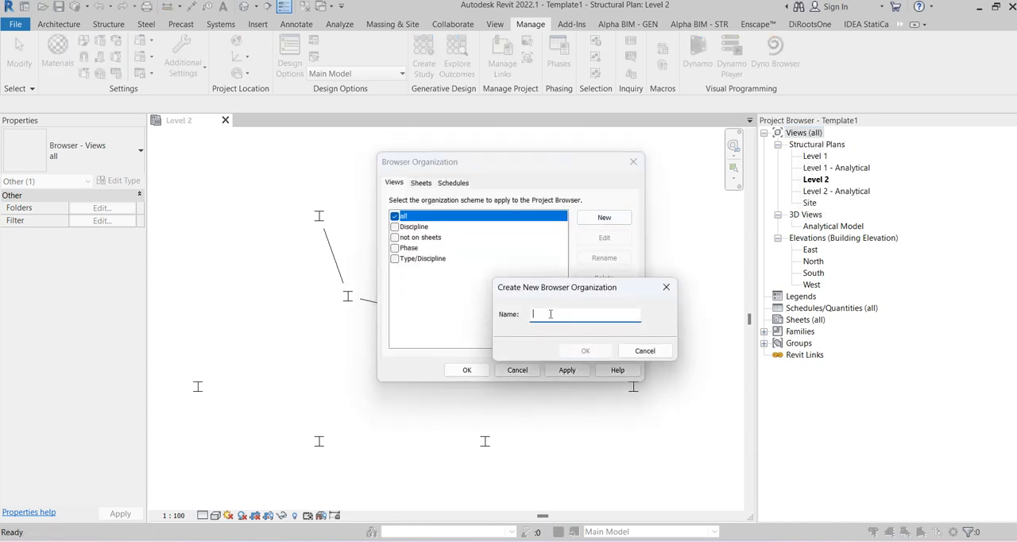
text(STR)
text(E)
text(G_)
click(573, 349)
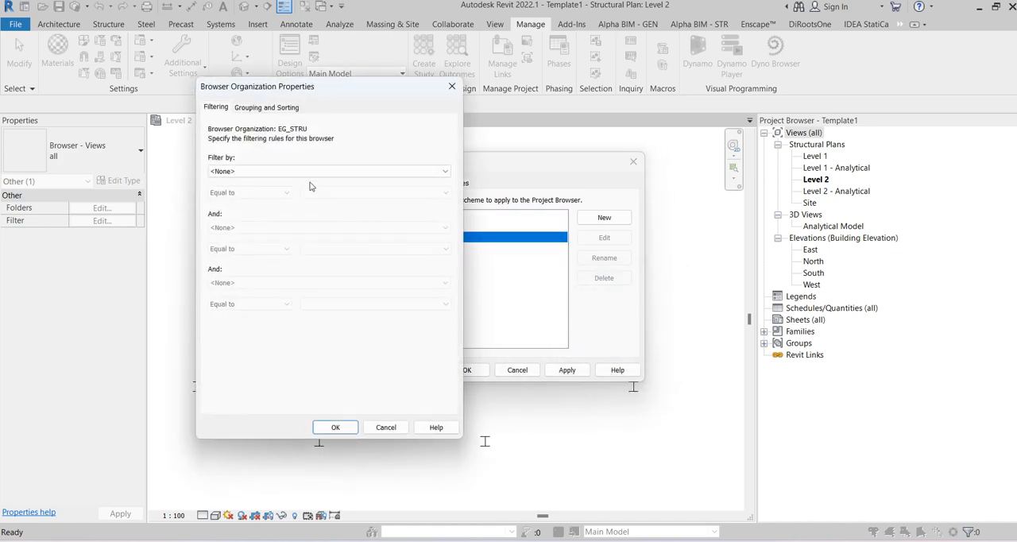
Step: Group the EG_STRU scheme by VIEW_TYPE using all characters, sort it by Associated Level ascending, and accept the properties
click(265, 109)
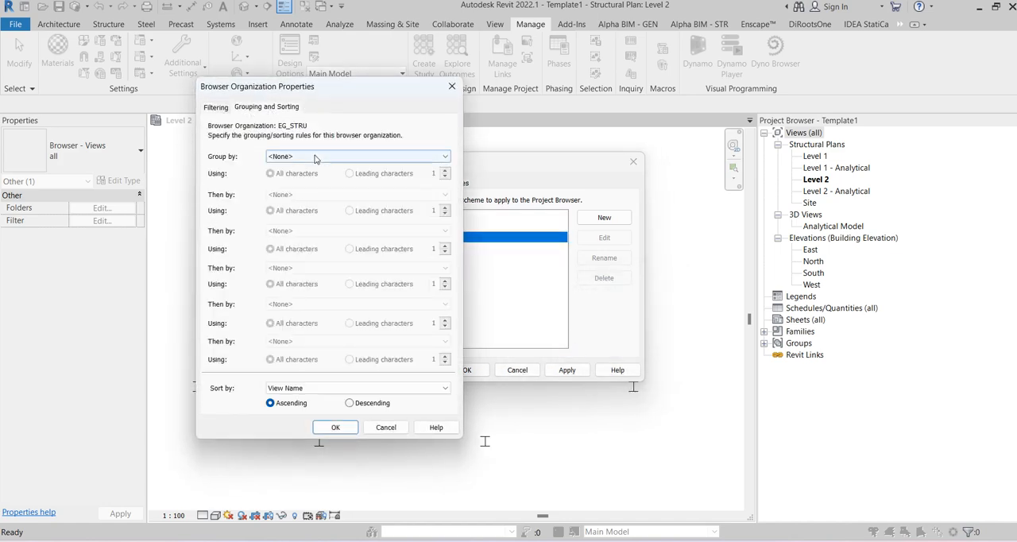
click(286, 157)
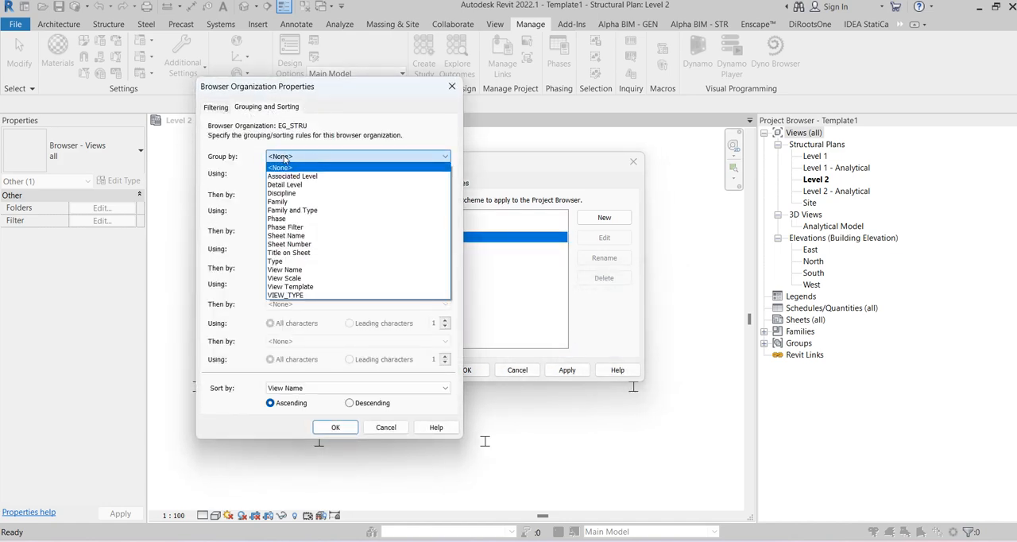
click(296, 296)
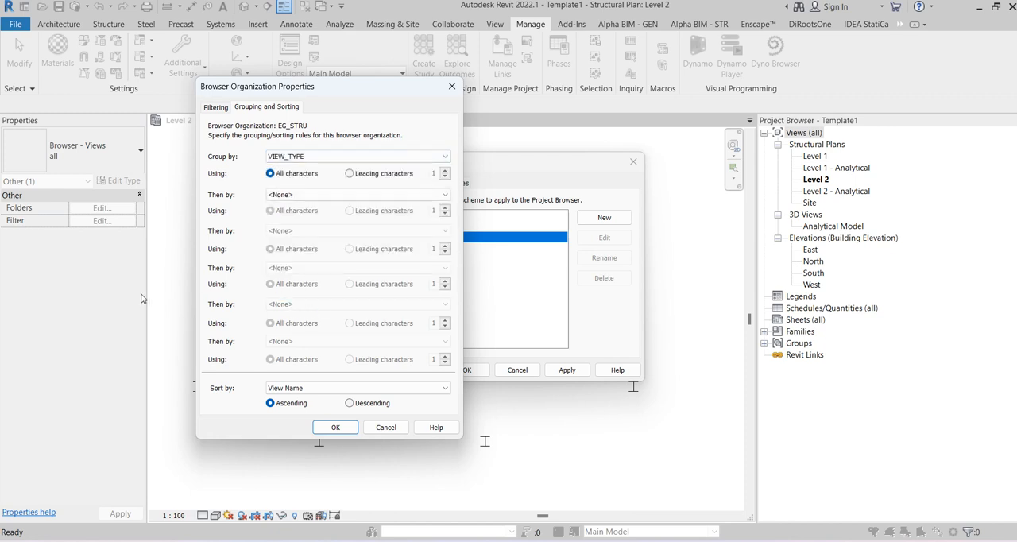
click(291, 389)
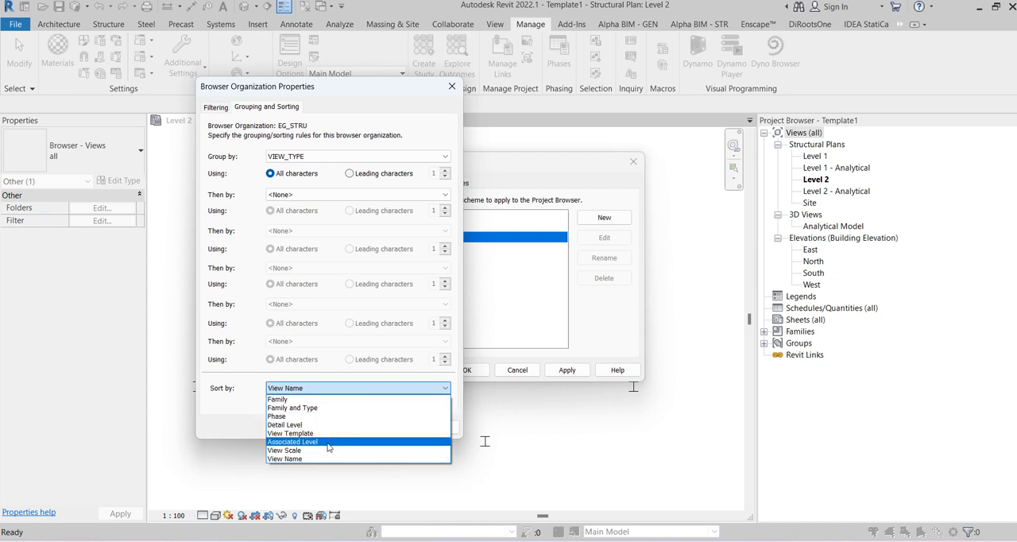
click(329, 442)
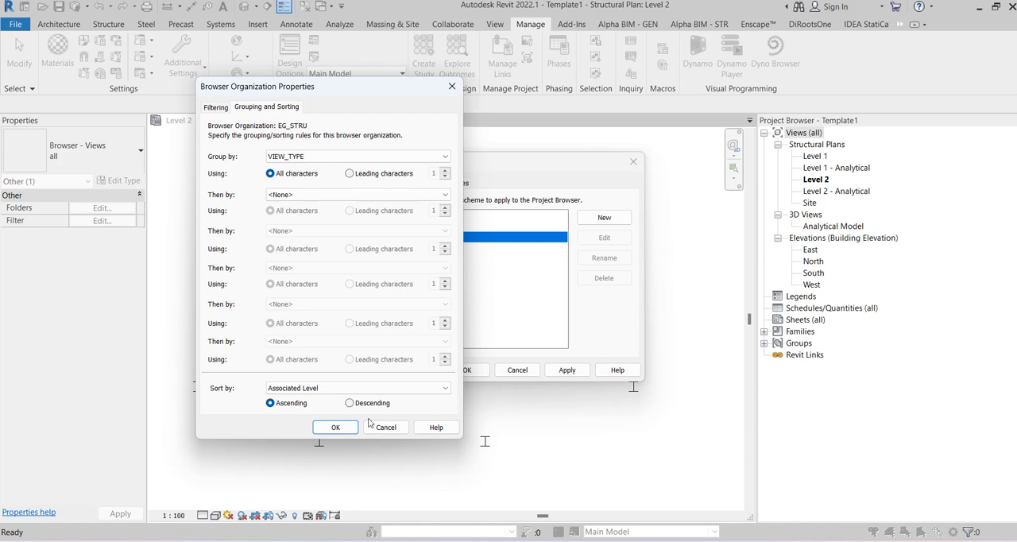
click(333, 429)
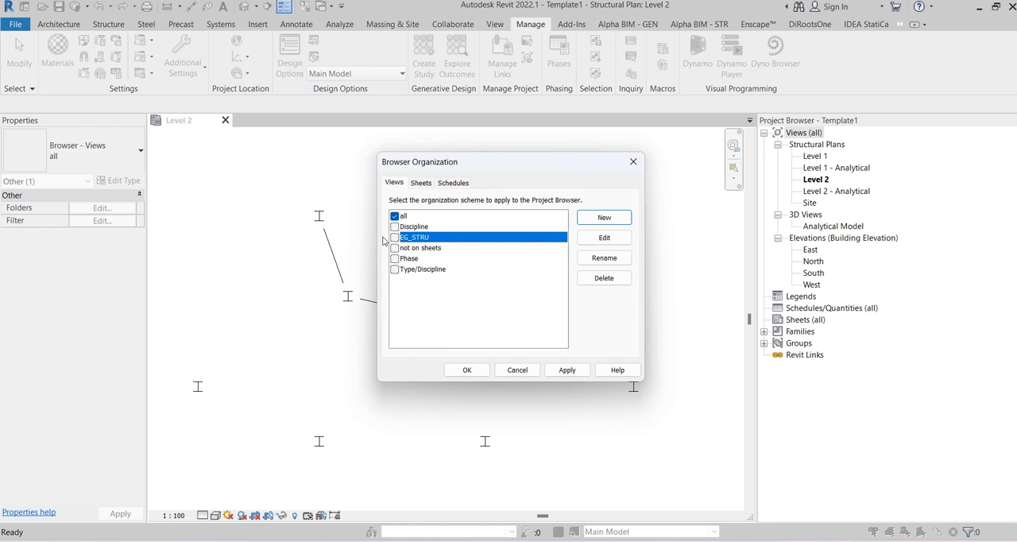
Step: Apply the EG_STRU scheme to the Project Browser and expand the ??? view group
click(395, 237)
click(467, 370)
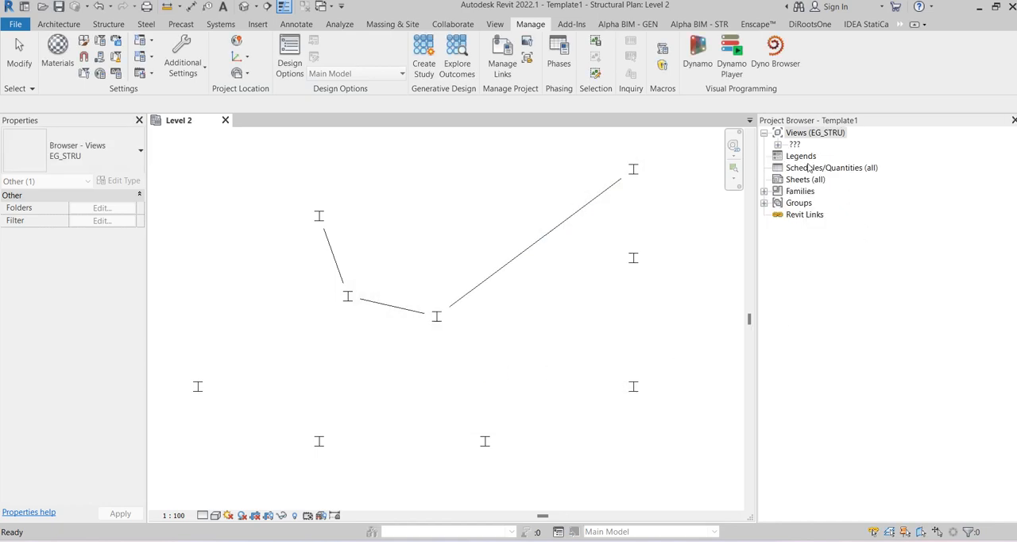
click(778, 145)
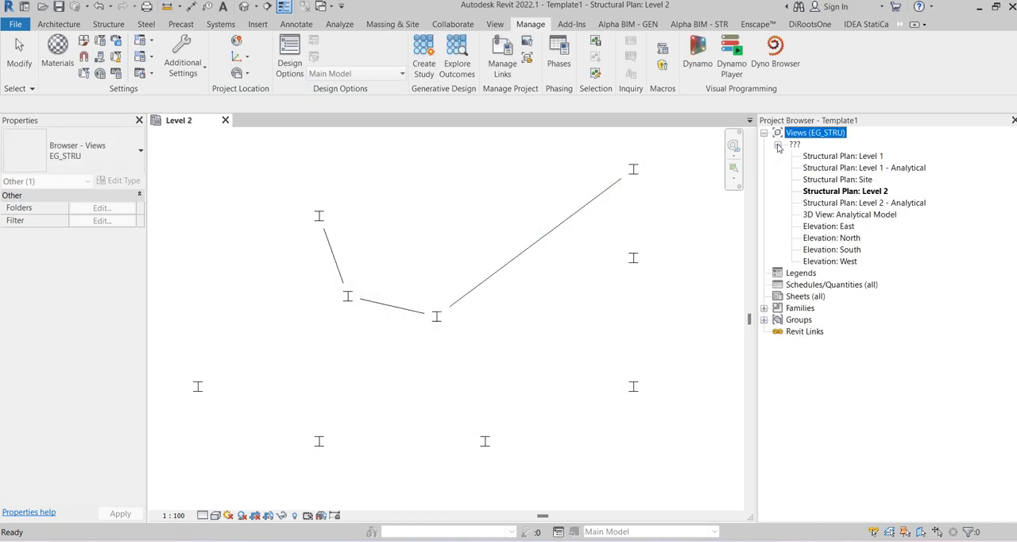
Step: Open the North elevation and draw a new level about 2800 mm below Level 1
double_click(831, 238)
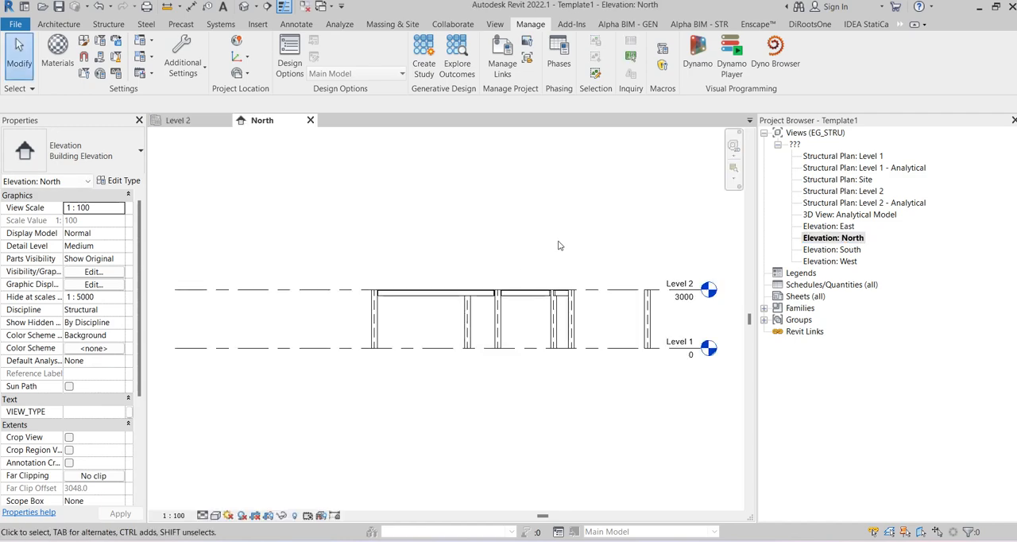
middle_drag(742, 277, 615, 245)
scroll(615, 245, up, 1)
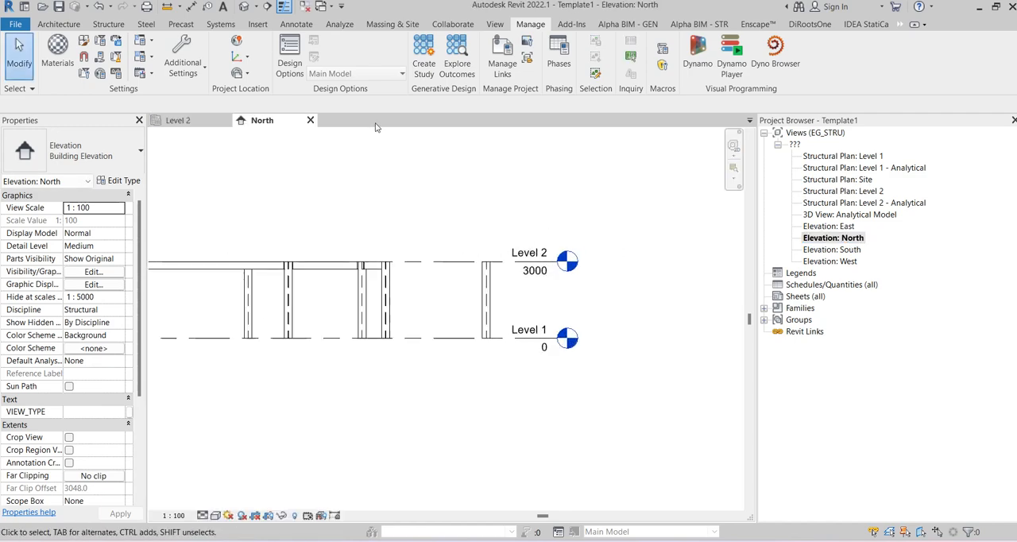
click(109, 24)
click(896, 56)
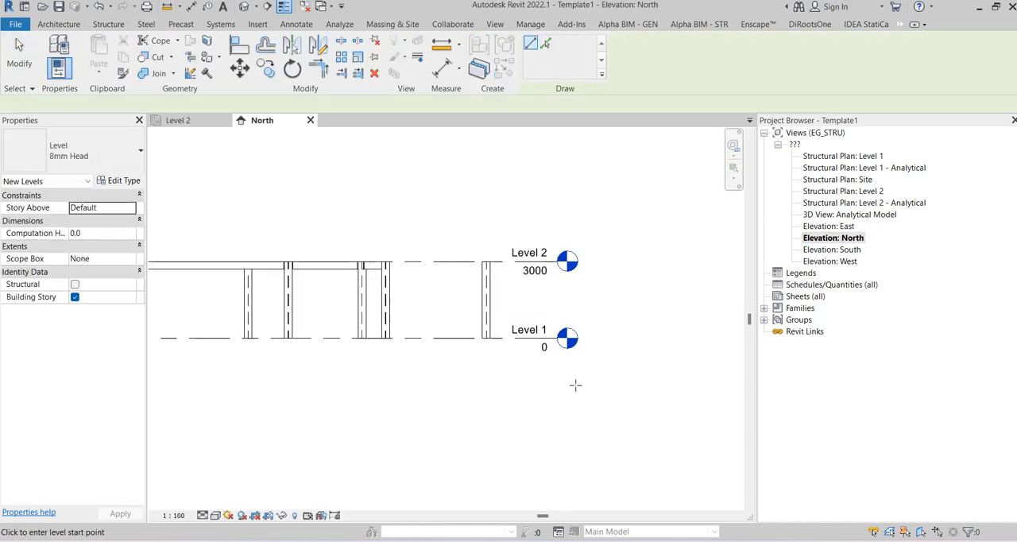
click(216, 410)
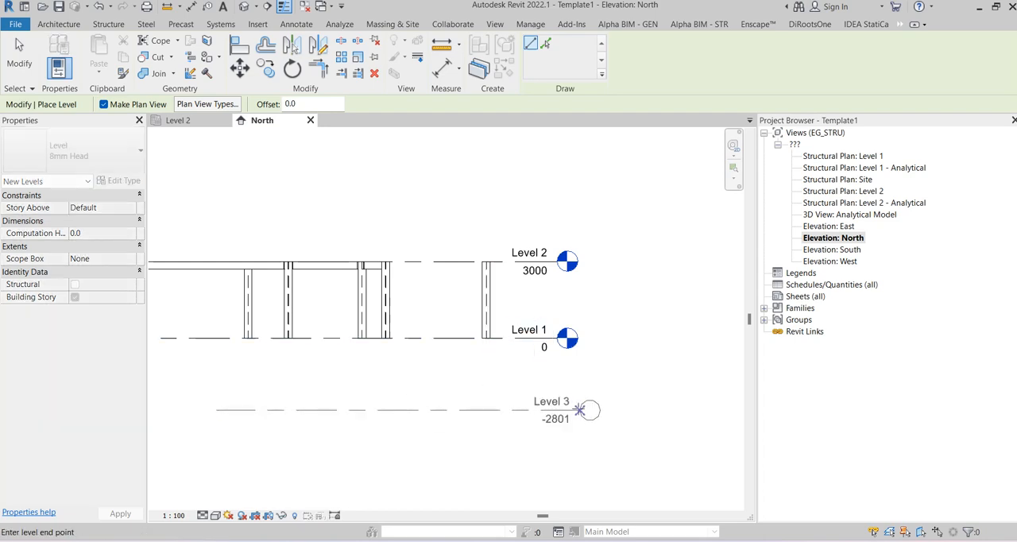
click(559, 411)
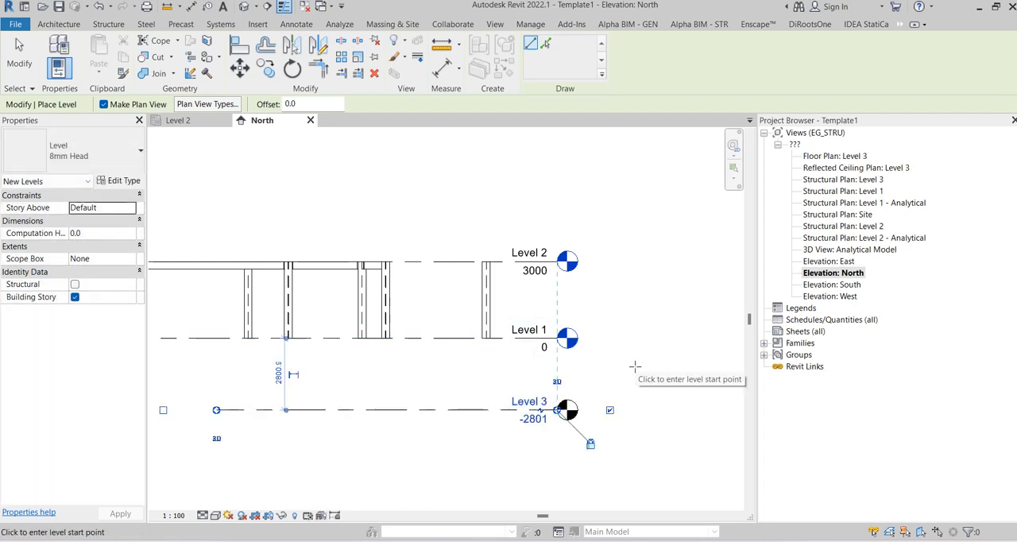
key(Escape)
key(Escape)
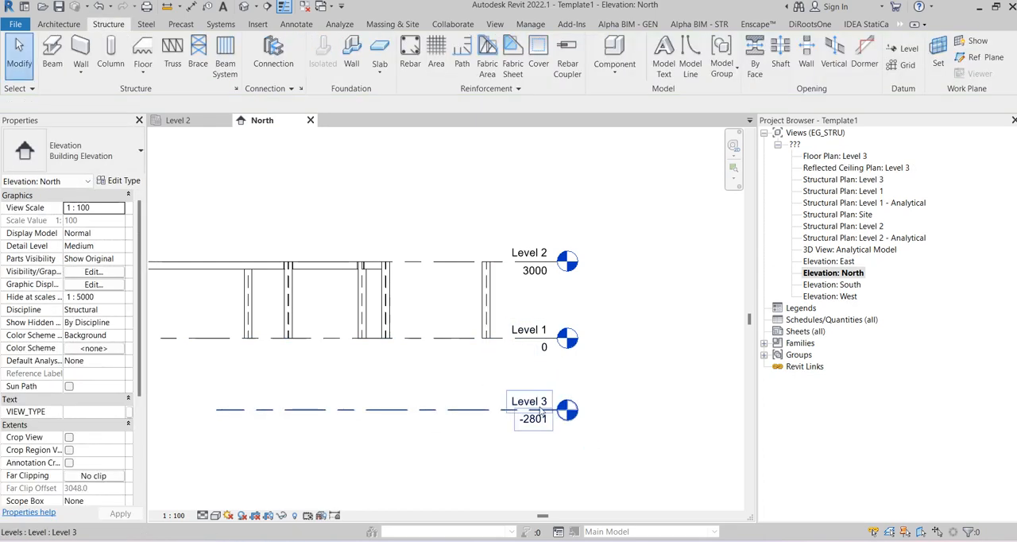
Step: Change the EG_STRU scheme's sorting to View Name, apply it, and select the Level 3 floor plan in the Project Browser
right_click(827, 133)
click(879, 140)
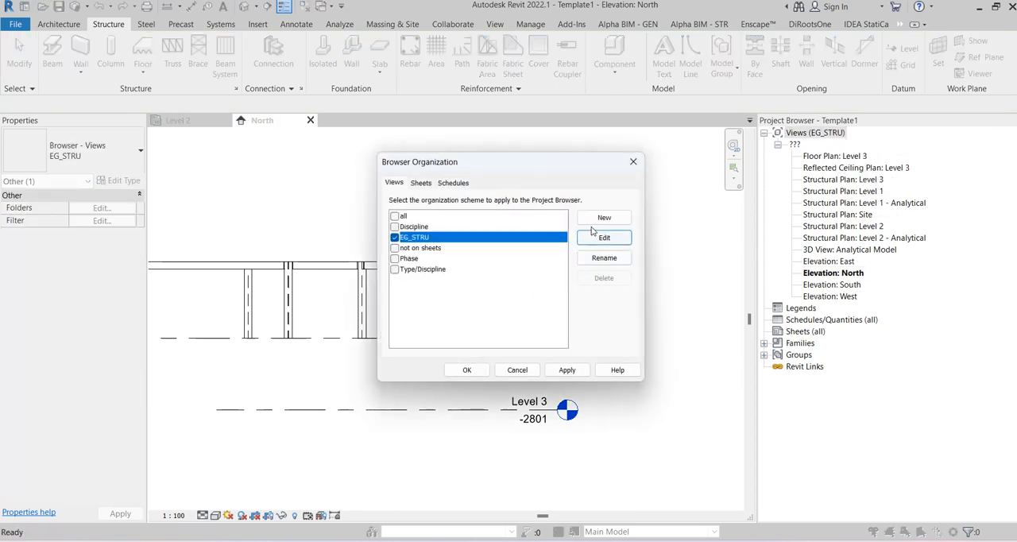
click(598, 237)
click(294, 109)
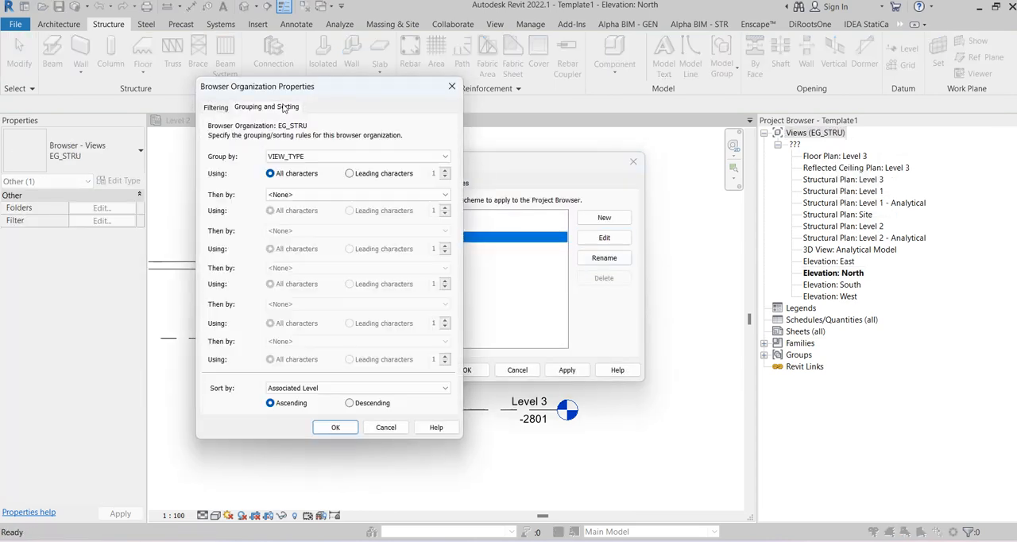
click(296, 388)
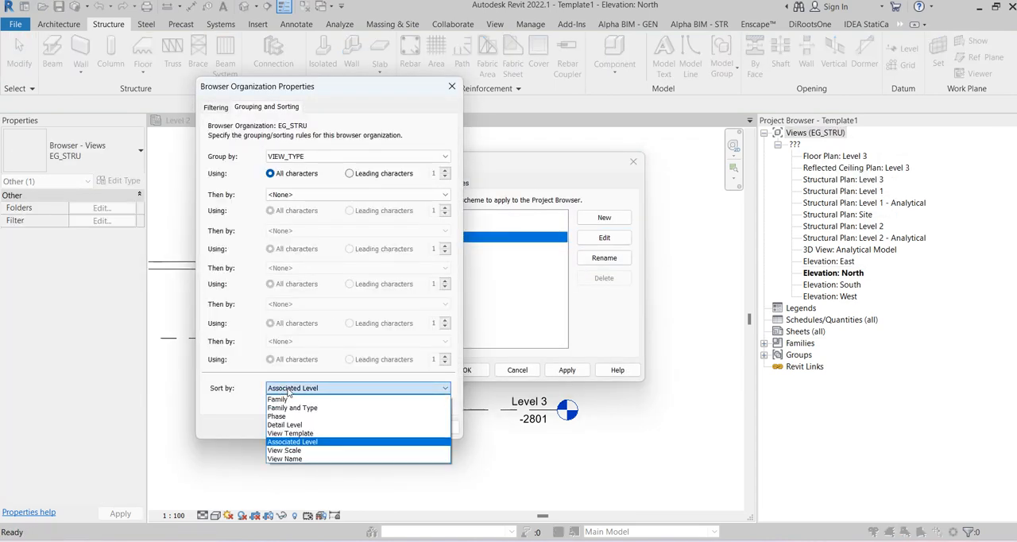
click(315, 458)
click(335, 428)
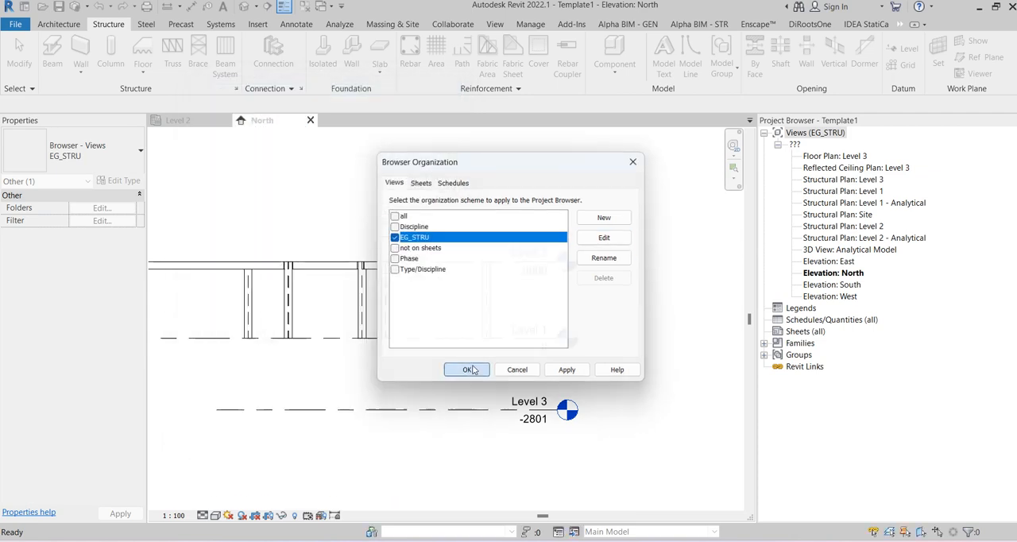
click(466, 430)
click(864, 216)
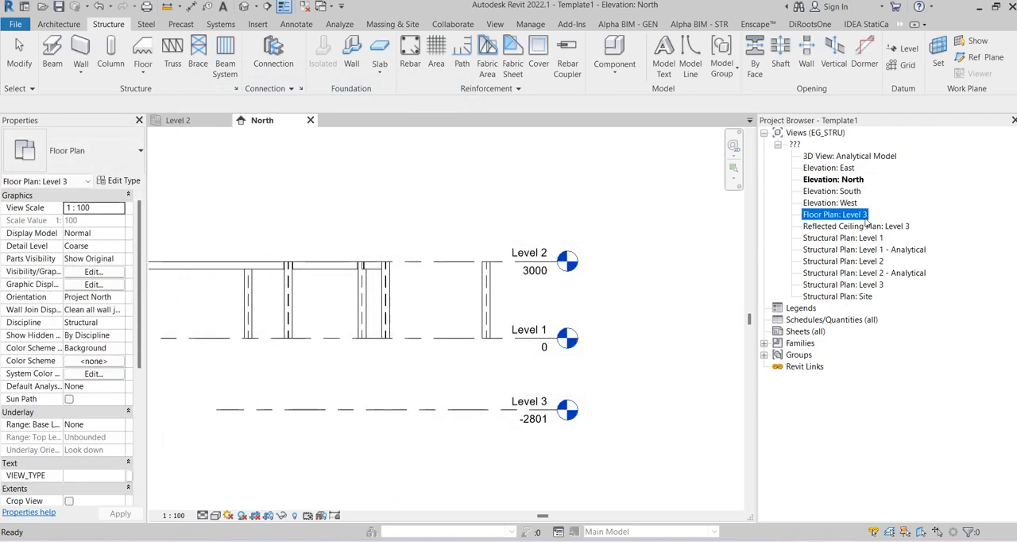
Step: Set the EG_STRU scheme to sort views by Associated Level and accept the browser organization
right_click(829, 134)
click(870, 142)
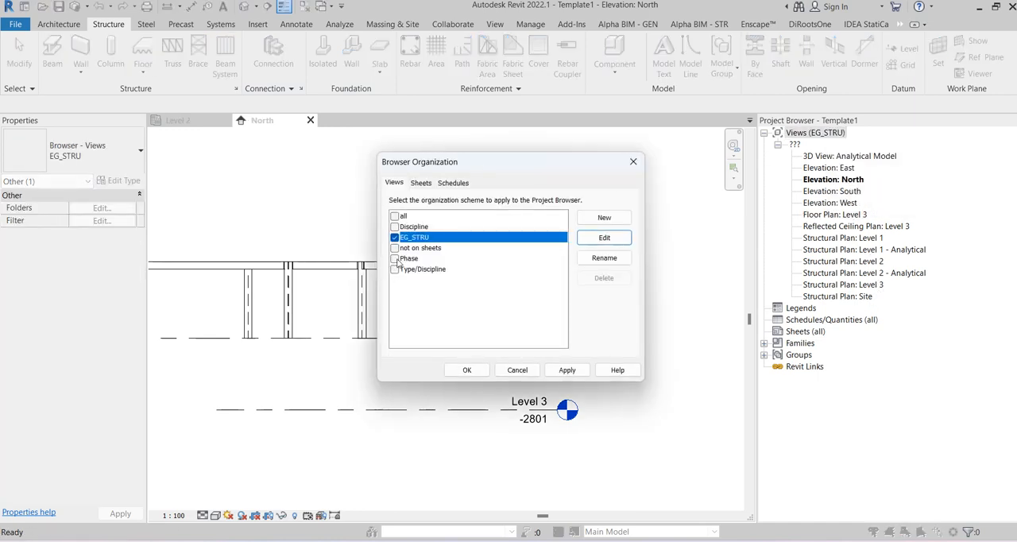
click(604, 238)
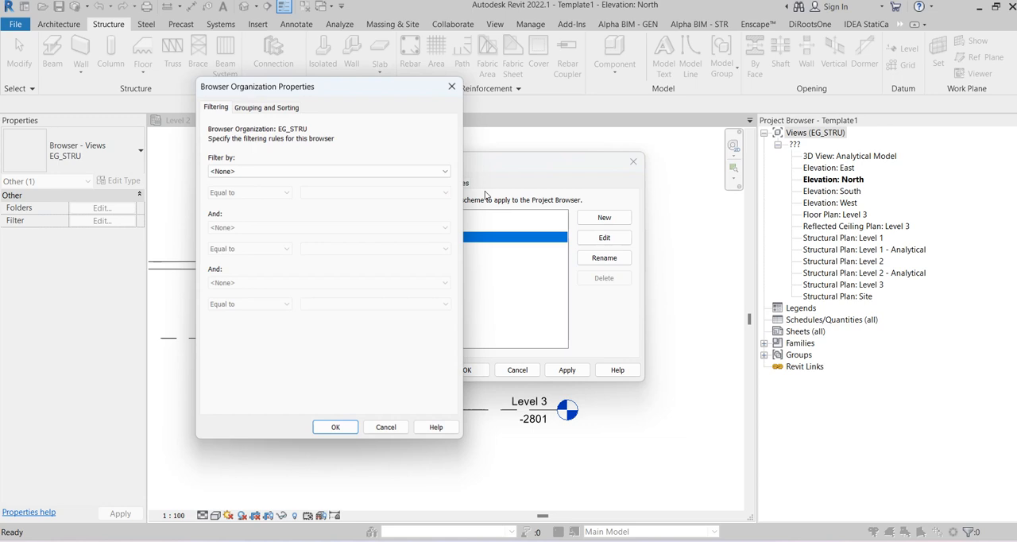
click(294, 109)
click(297, 389)
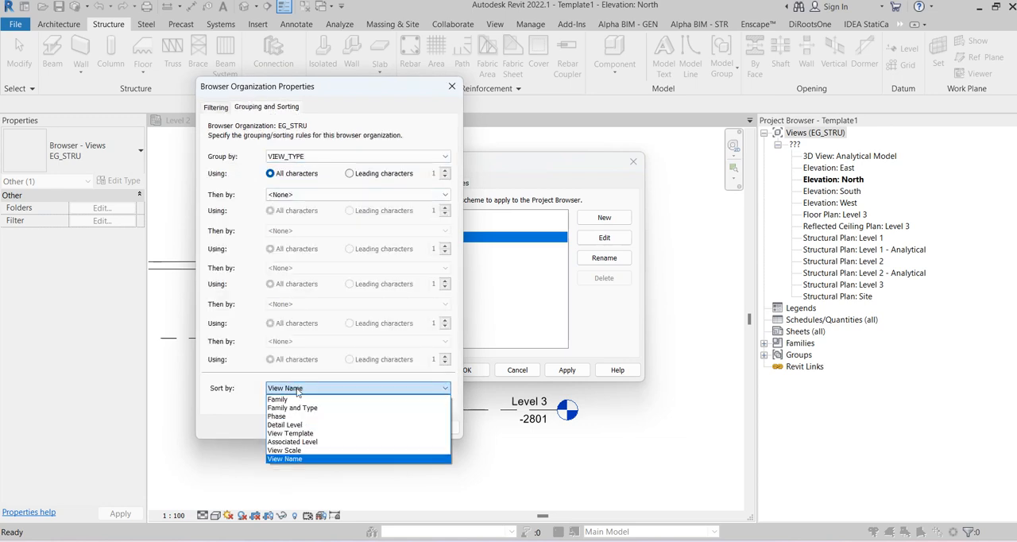
click(302, 442)
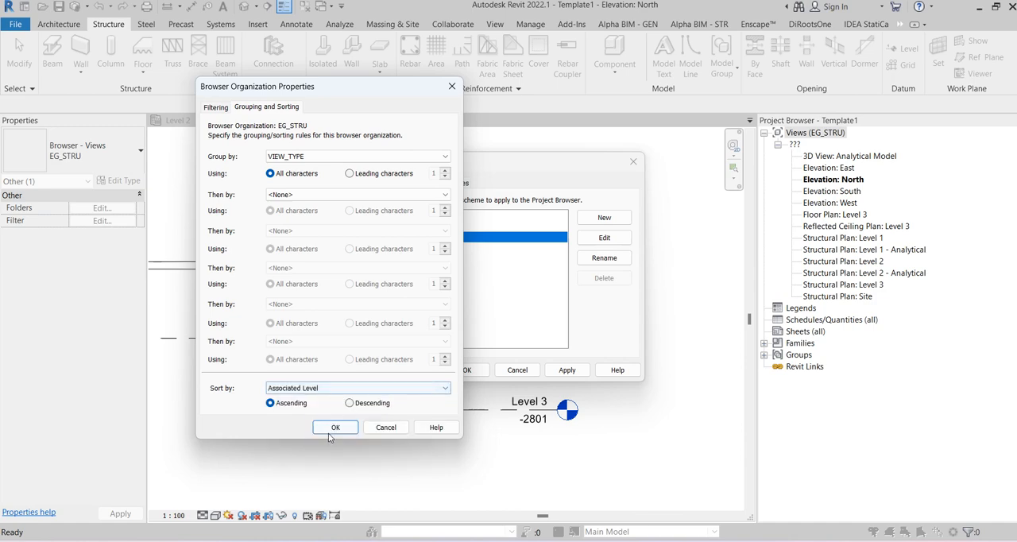
click(331, 427)
click(467, 370)
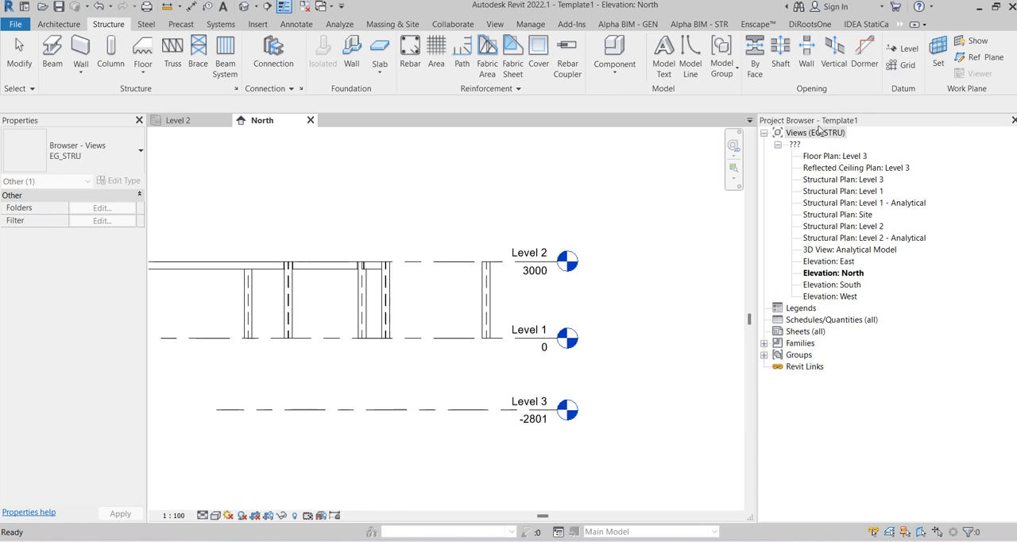
Step: Add Family and Type as the second grouping level of the EG_STRU scheme, apply it, and expand the Floor Plans and Ceiling Plans groups
right_click(822, 137)
click(828, 143)
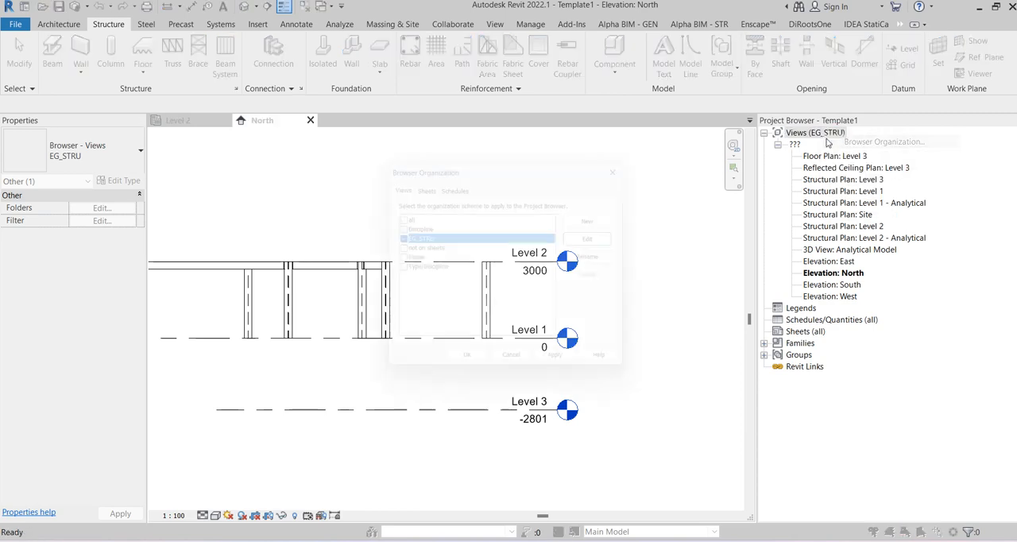
click(604, 237)
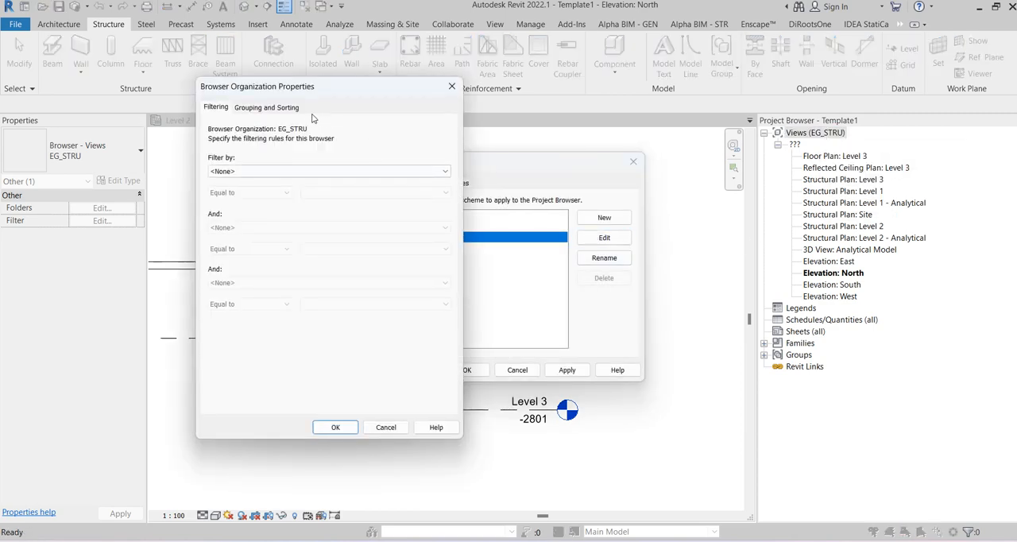
click(285, 110)
click(319, 156)
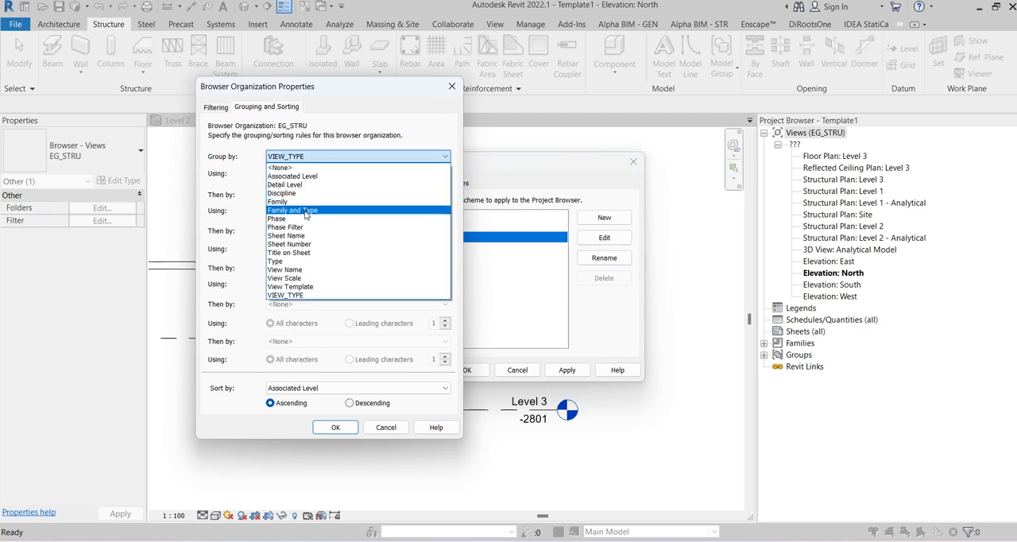
click(291, 158)
click(291, 195)
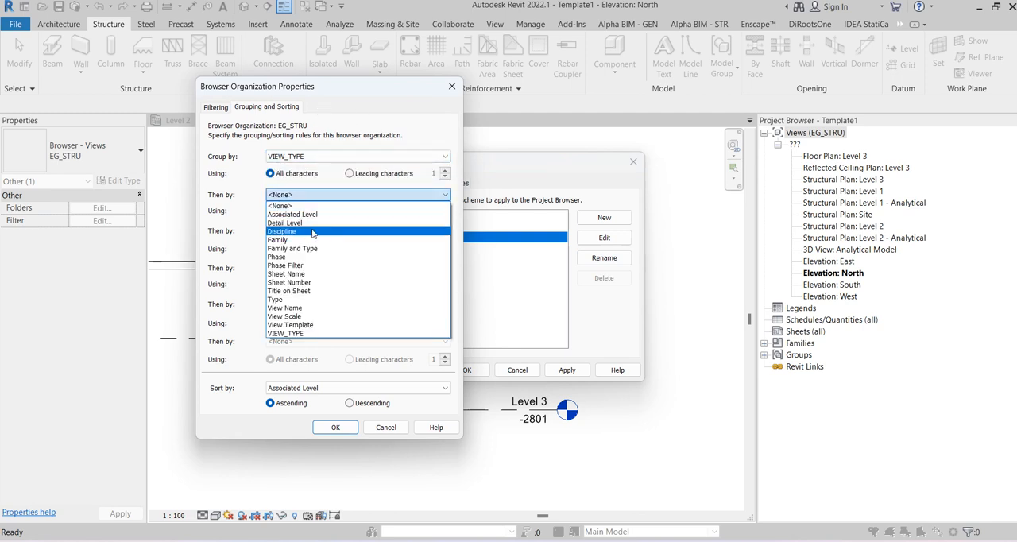
click(302, 248)
click(335, 427)
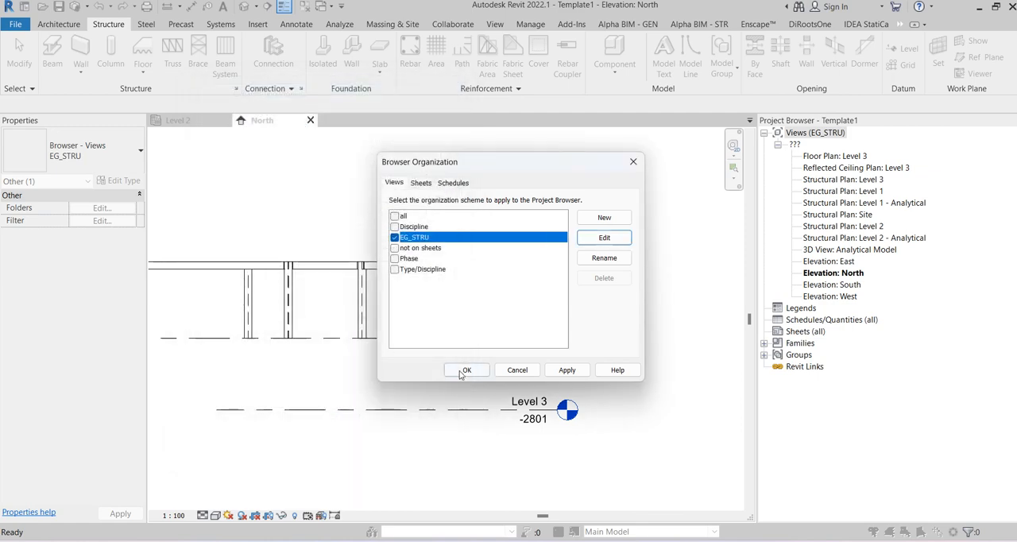
click(465, 371)
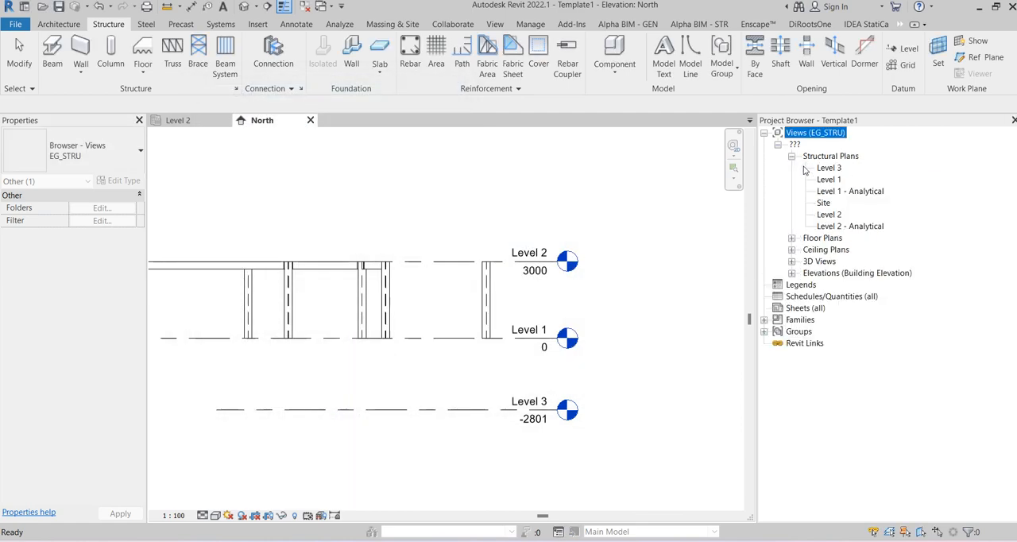
click(792, 239)
click(792, 263)
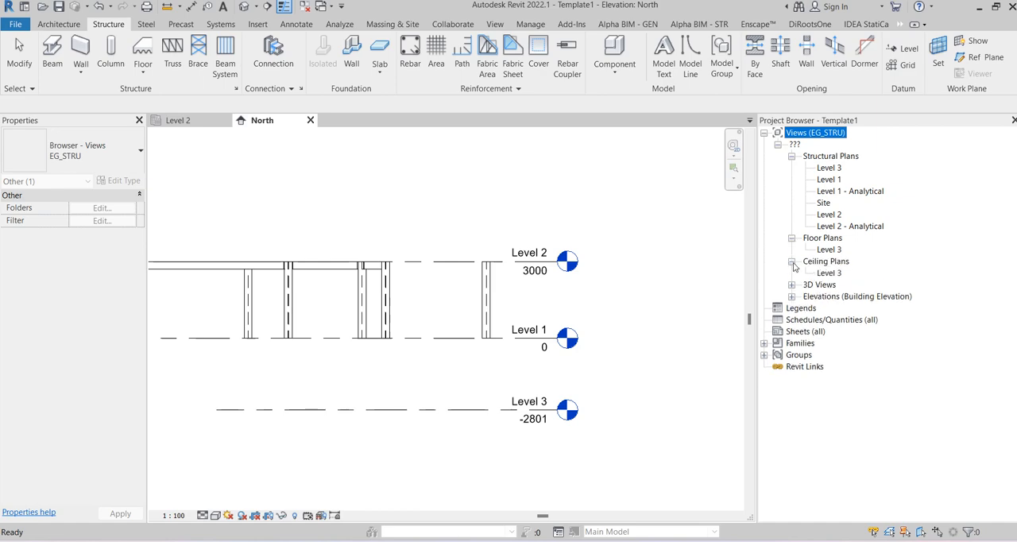
Step: Set the VIEW_TYPE parameter of the Level 1 structural plan to WORKING
click(831, 180)
scroll(89, 286, down, 3)
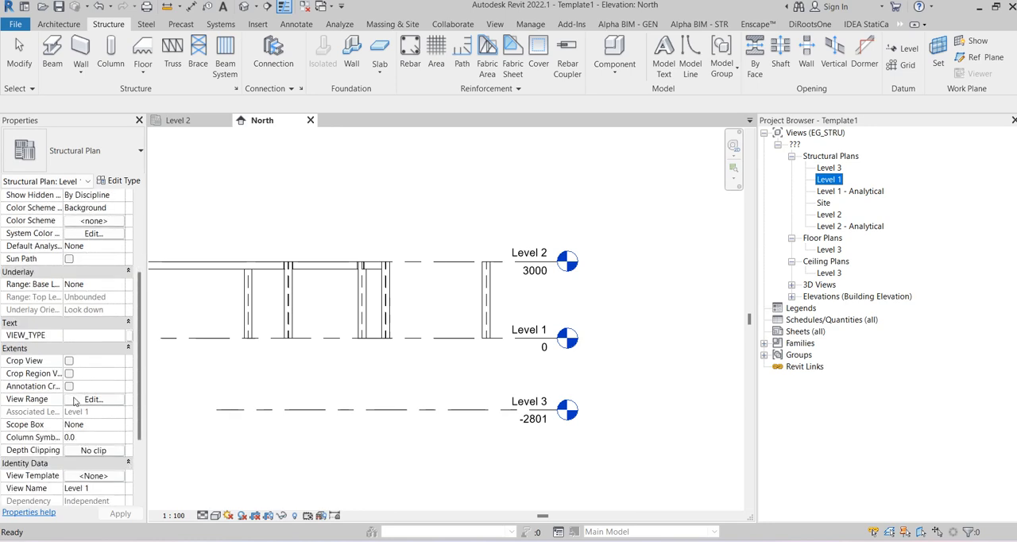
click(94, 334)
text(WORKING)
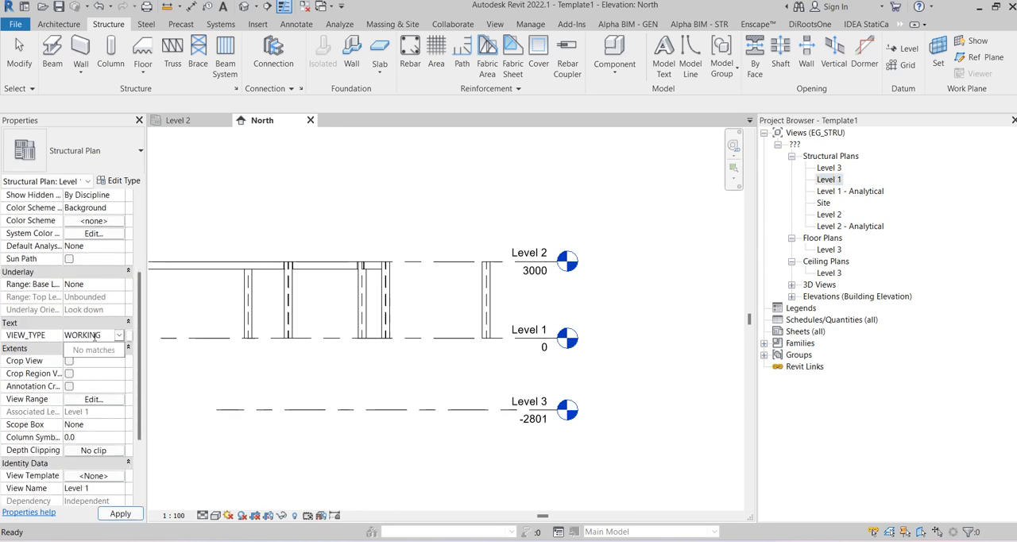
click(94, 336)
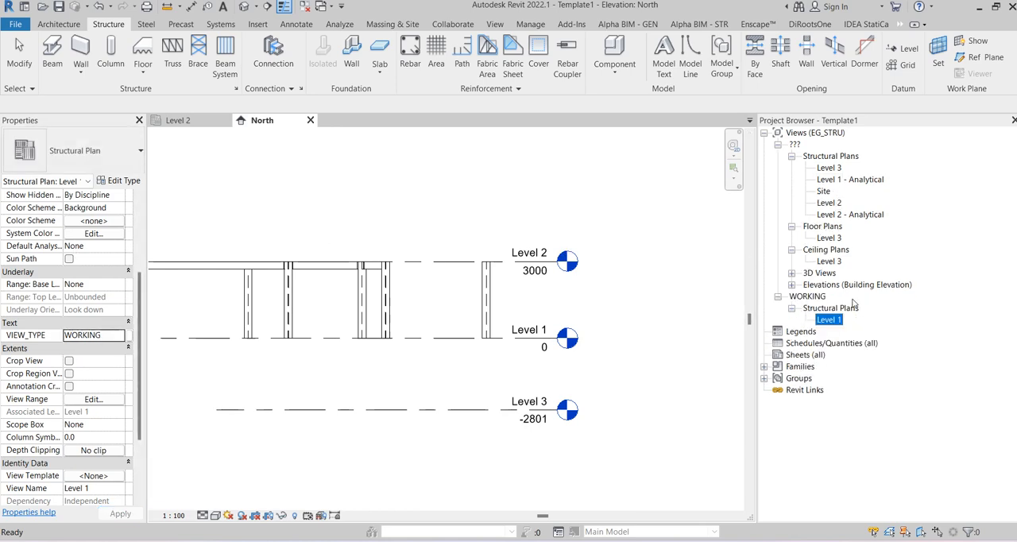
Step: Duplicate the Level 1 structural plan without detailing and set the copy's VIEW_TYPE to DOCUMENTATION
right_click(831, 321)
mouse_move(879, 128)
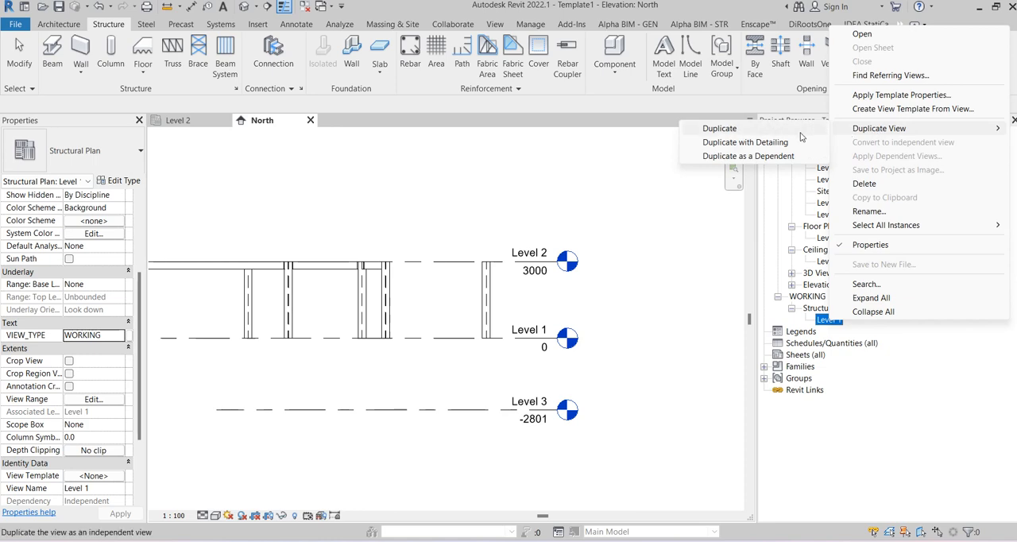
click(736, 129)
click(861, 335)
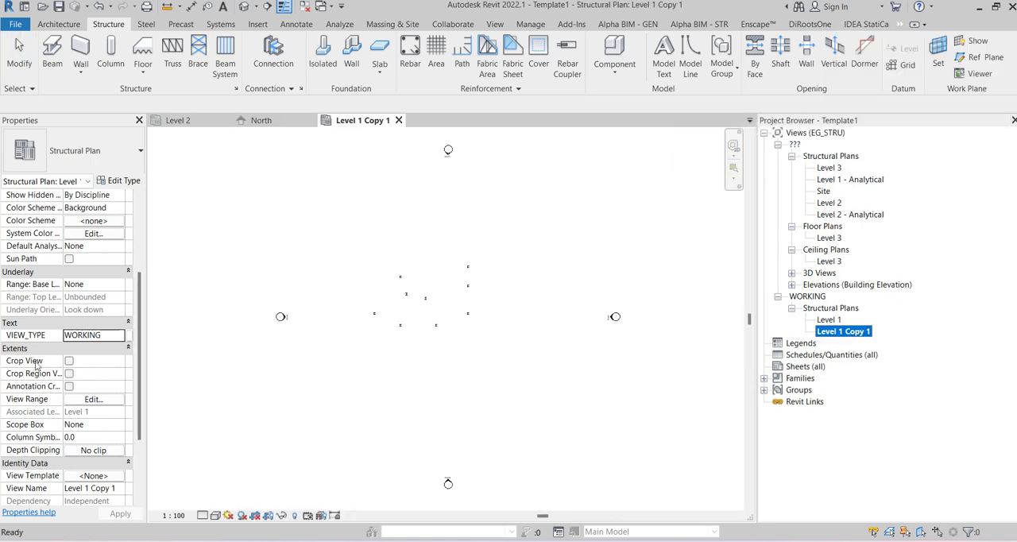
click(40, 334)
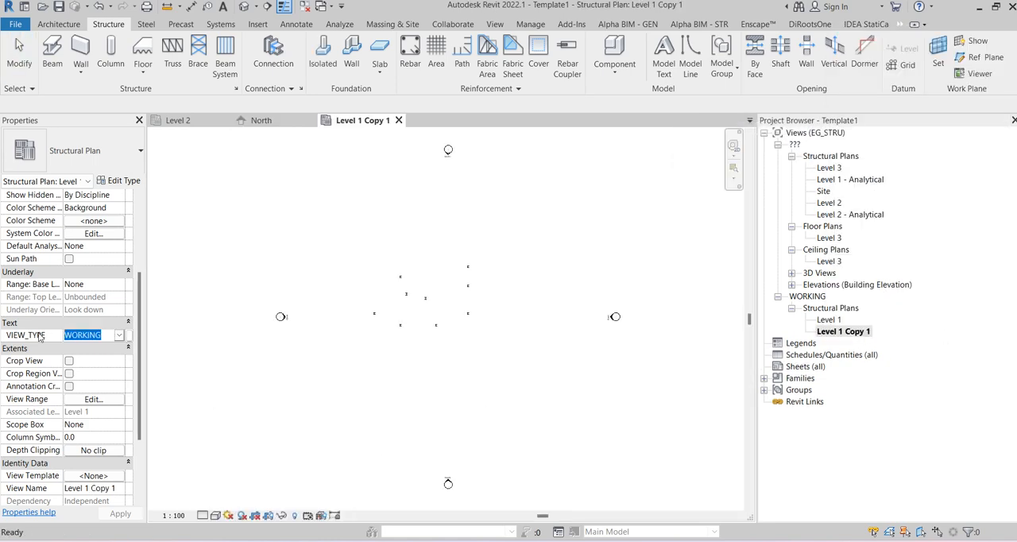
text(DOCUM)
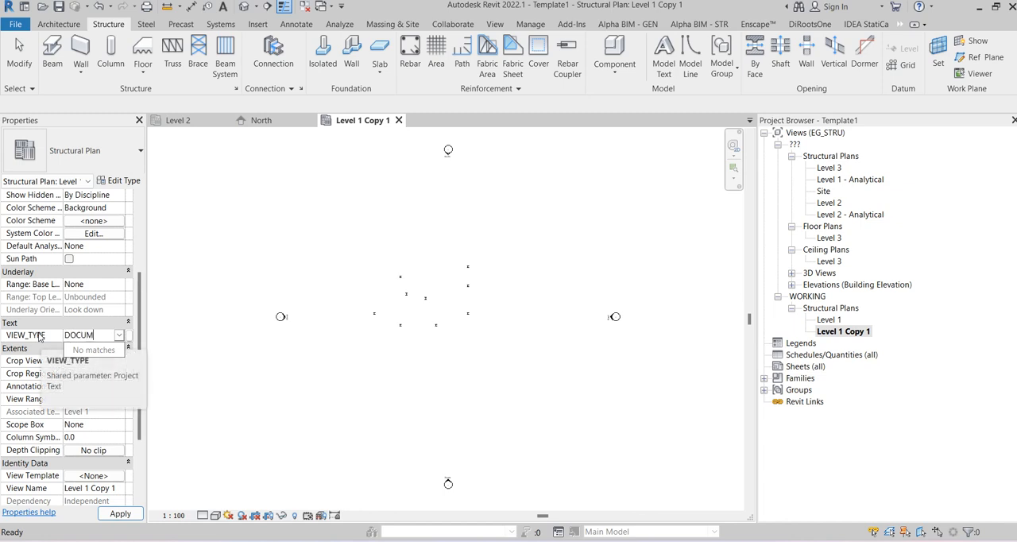
text(ENTATION)
key(Return)
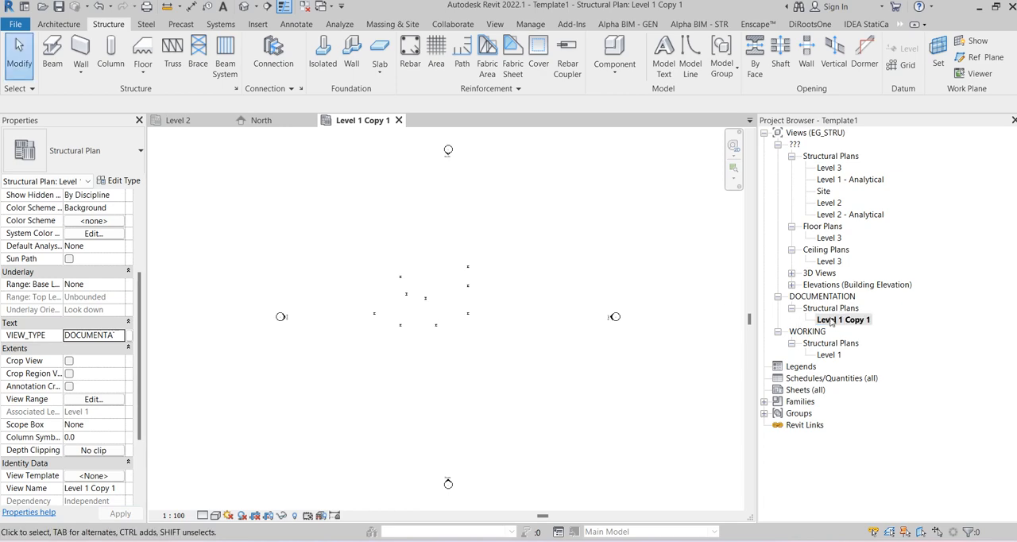
Step: Examine the Level 1 plan copy and compare how the plans are grouped under DOCUMENTATION and WORKING in the Project Browser
click(491, 247)
scroll(493, 243, up, 4)
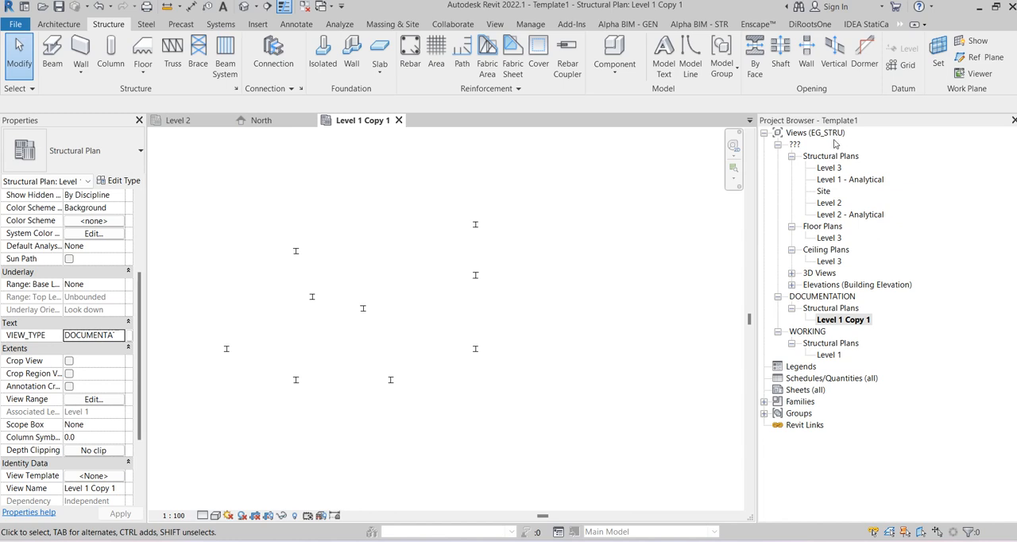
click(847, 321)
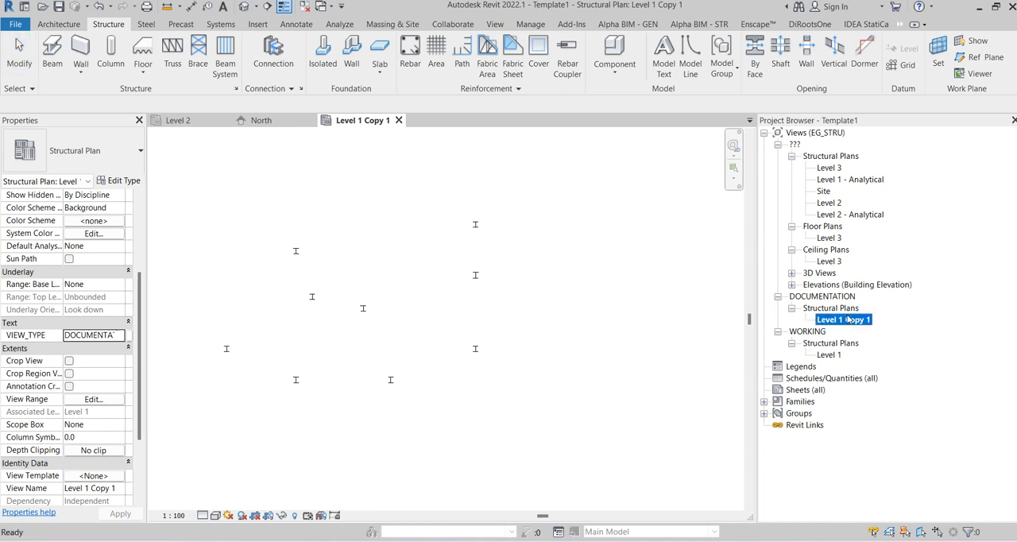
click(833, 299)
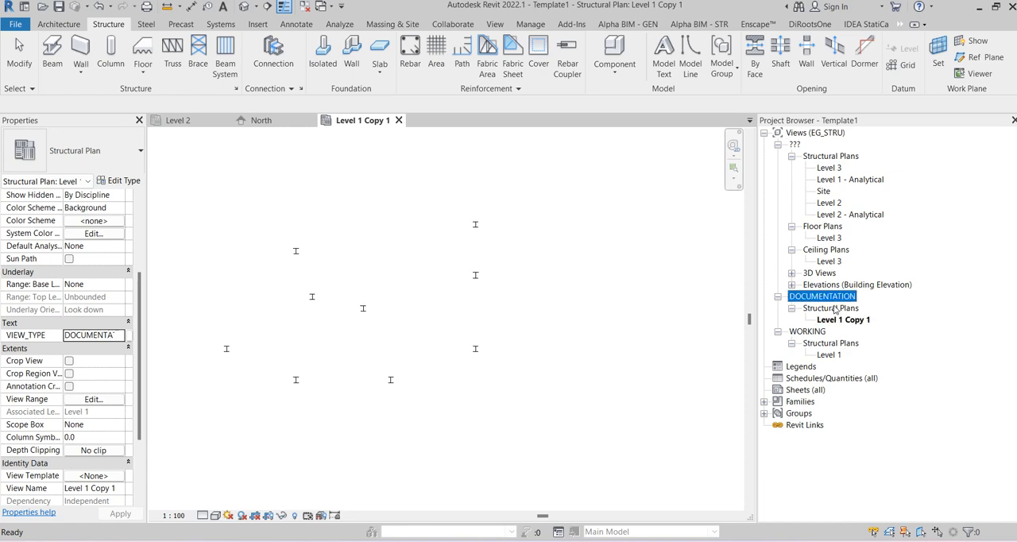
click(829, 355)
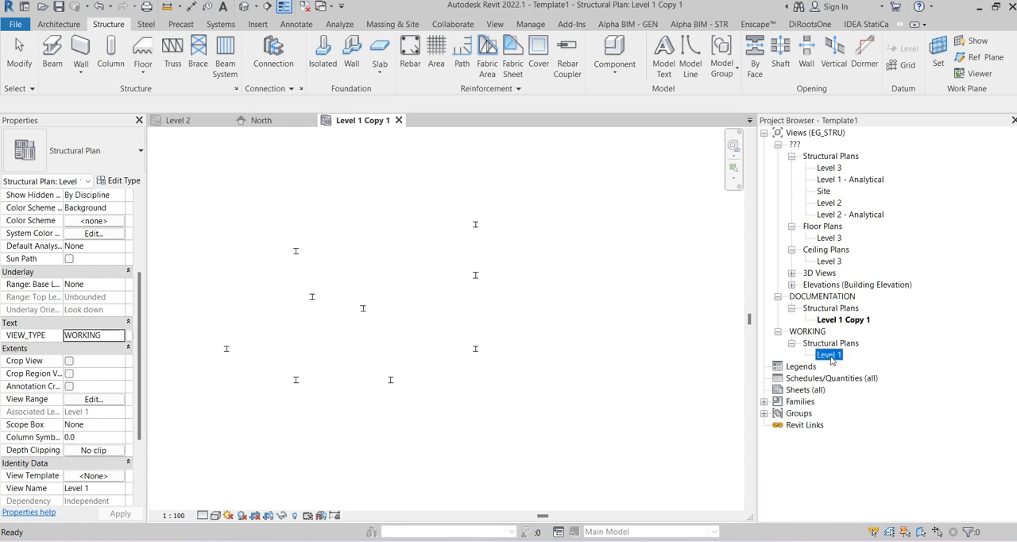
click(850, 341)
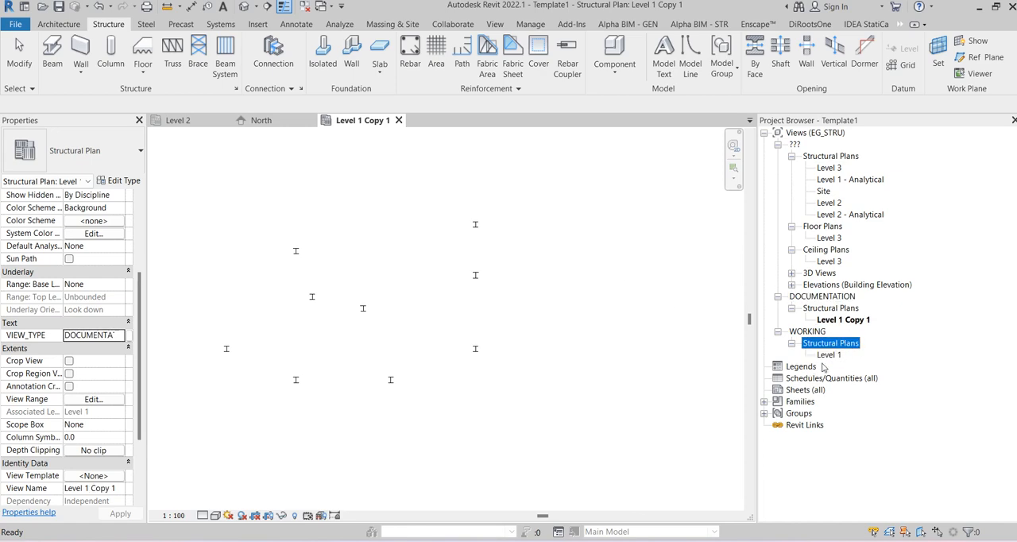
click(827, 356)
click(221, 299)
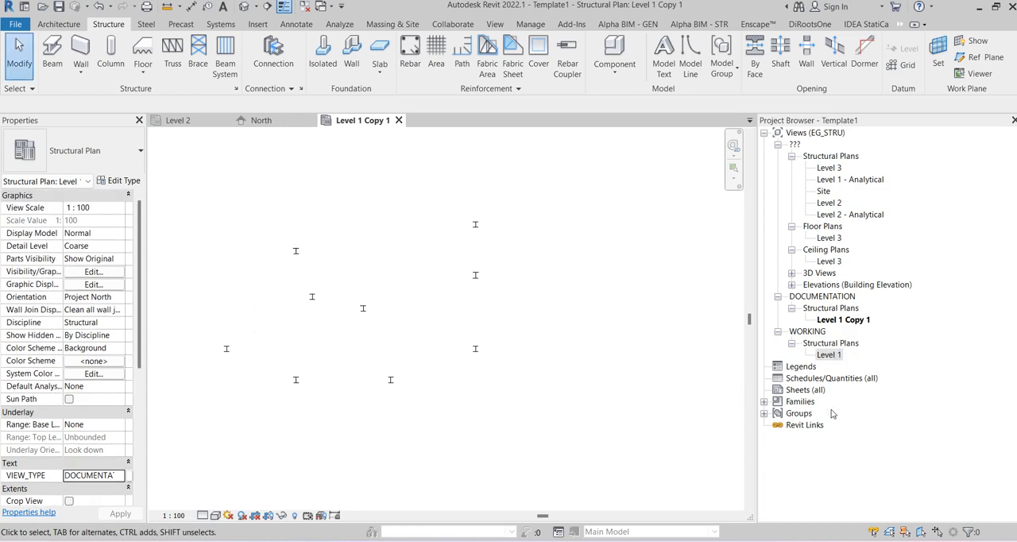
Step: Create a new browser organization scheme for sheets named EG_STRU
click(804, 390)
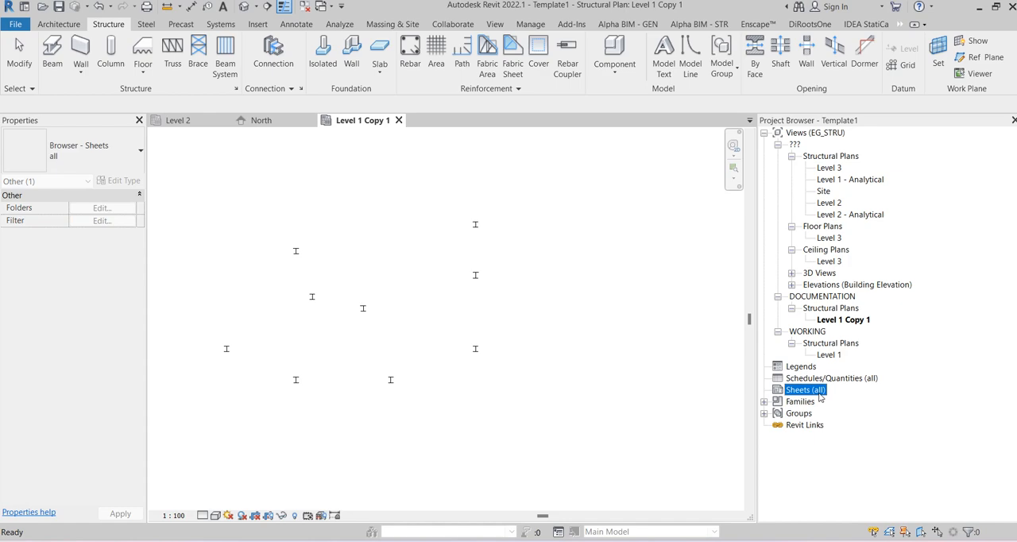
right_click(819, 395)
click(869, 426)
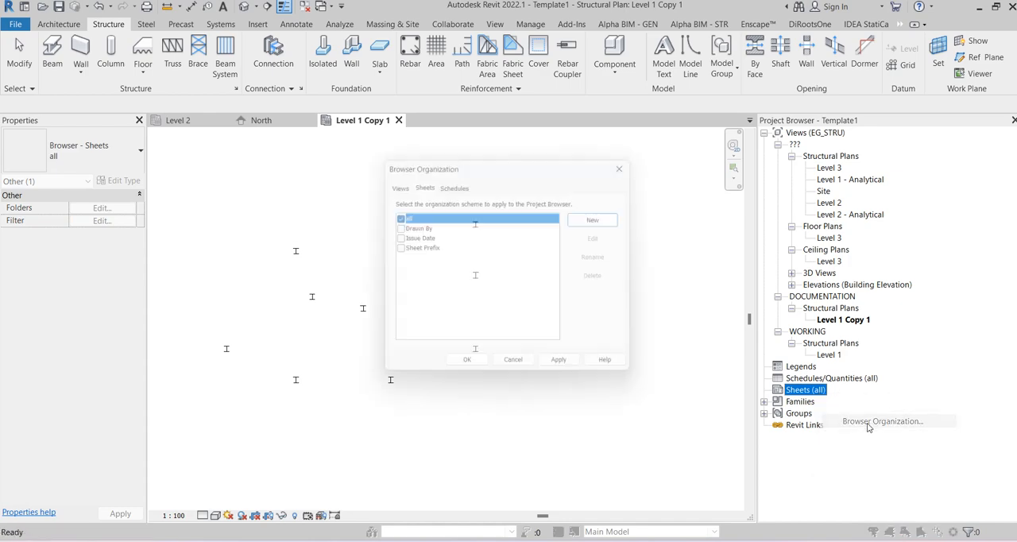
click(604, 217)
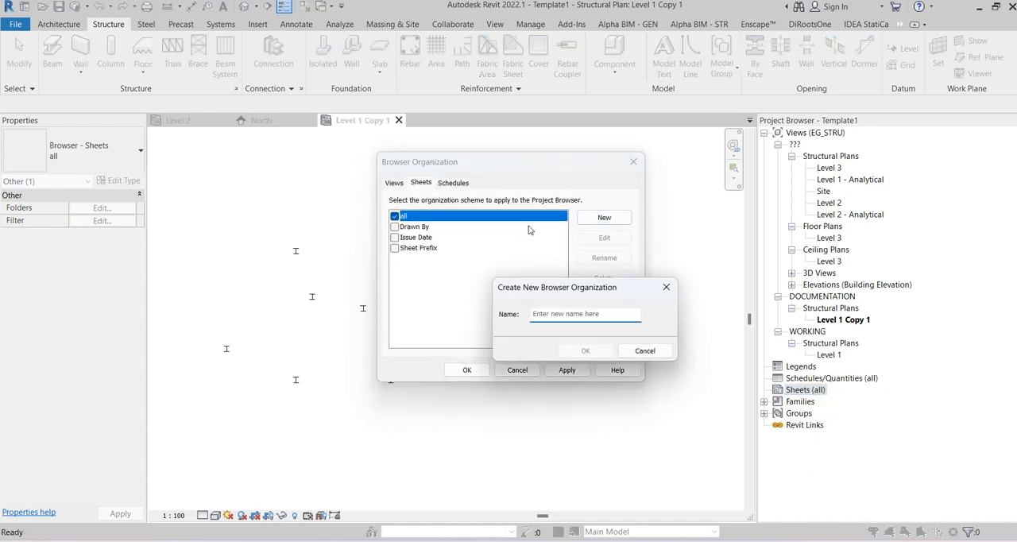
text(EG_STRU)
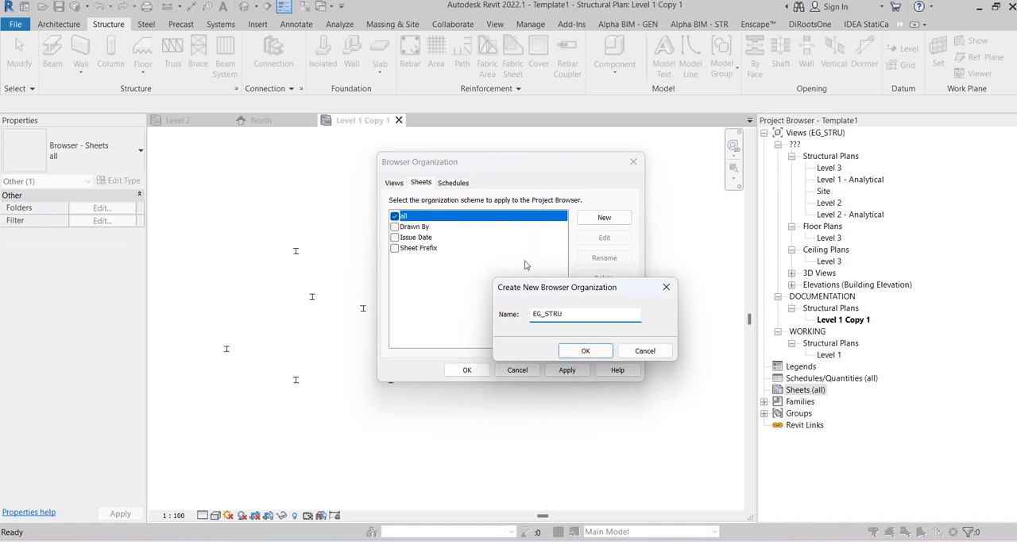
click(586, 351)
Step: Group the EG_STRU sheet scheme by VIEW_TYPE and apply it to the project's sheets
click(286, 108)
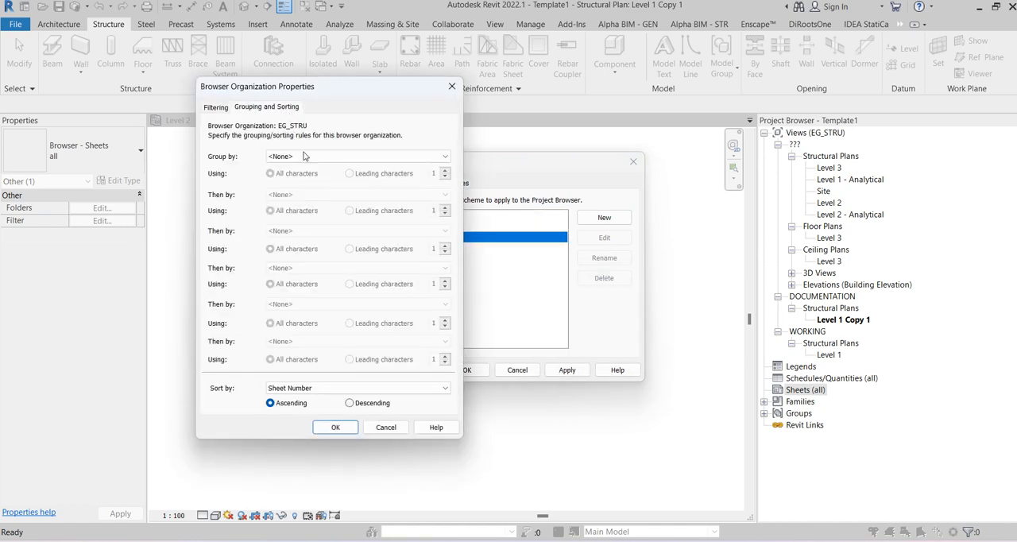
click(320, 156)
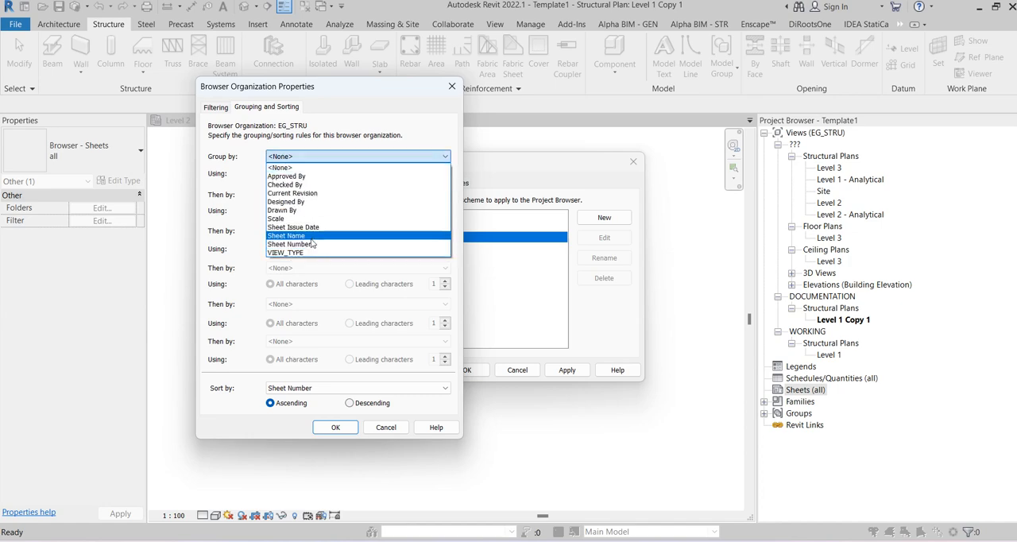
click(306, 253)
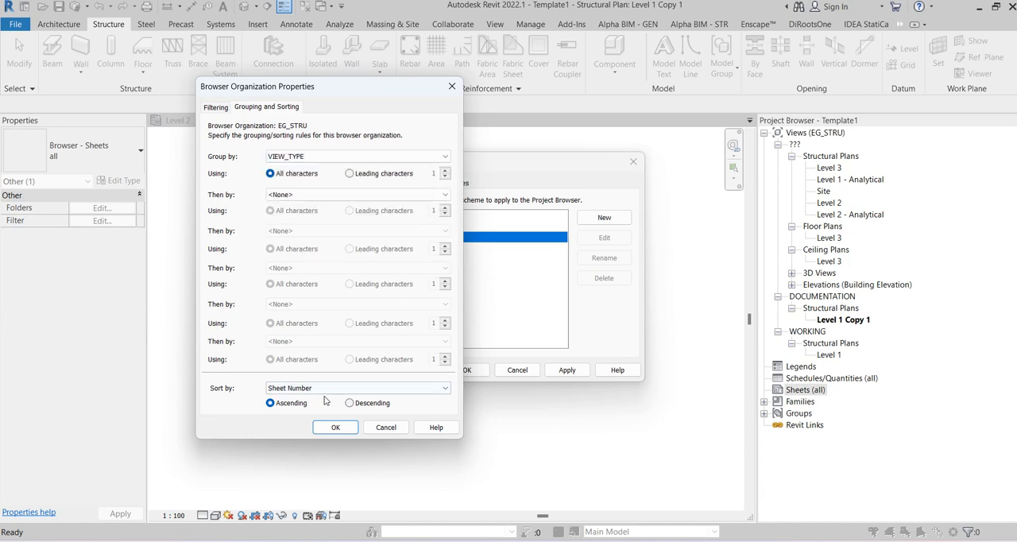
click(335, 427)
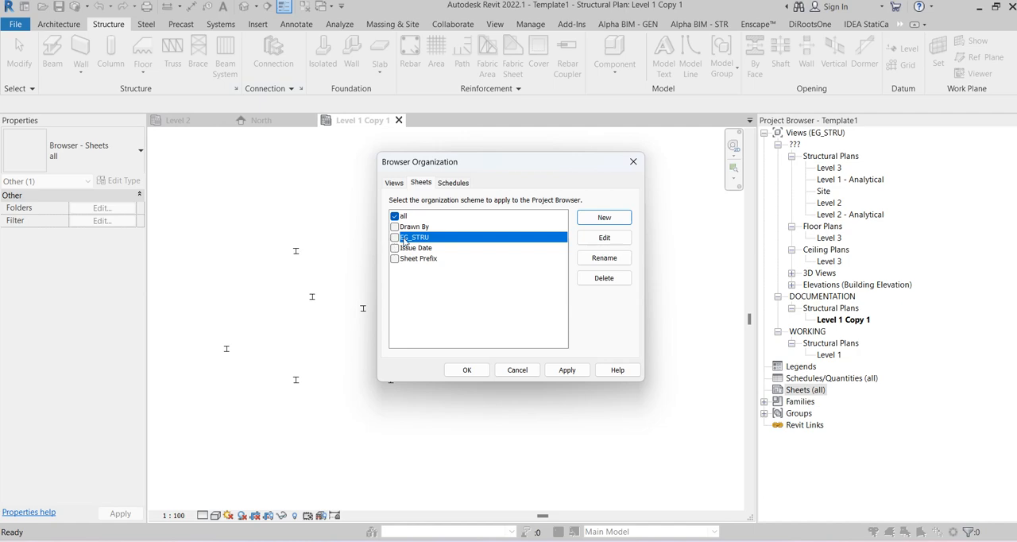
click(395, 237)
click(467, 369)
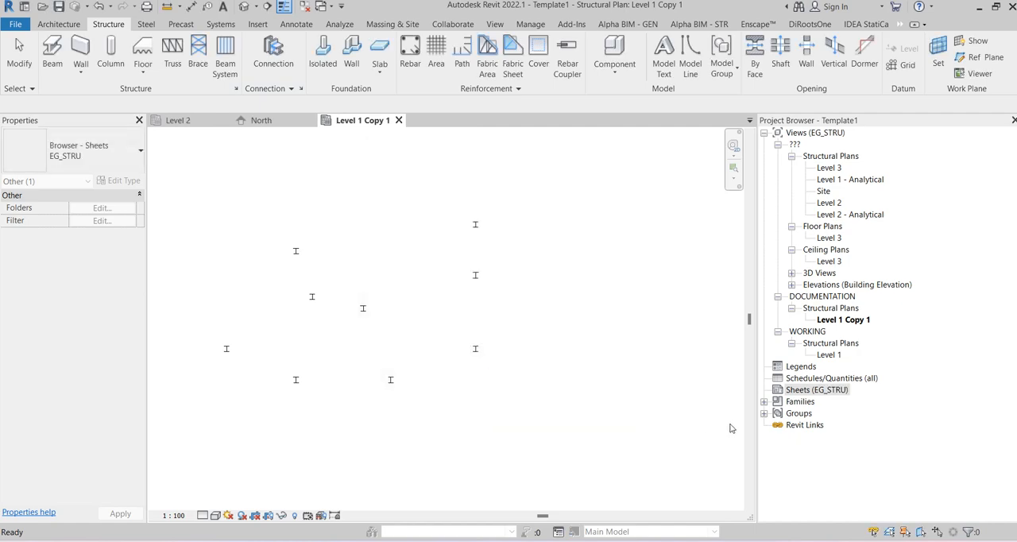
Step: Create a new sheet using the A1 metric titleblock
right_click(817, 391)
click(883, 403)
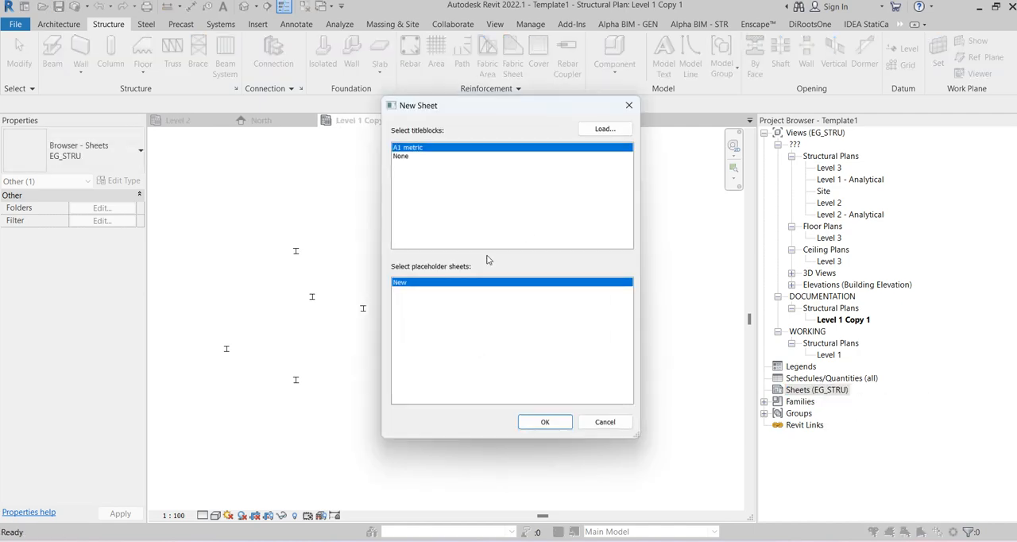
click(562, 424)
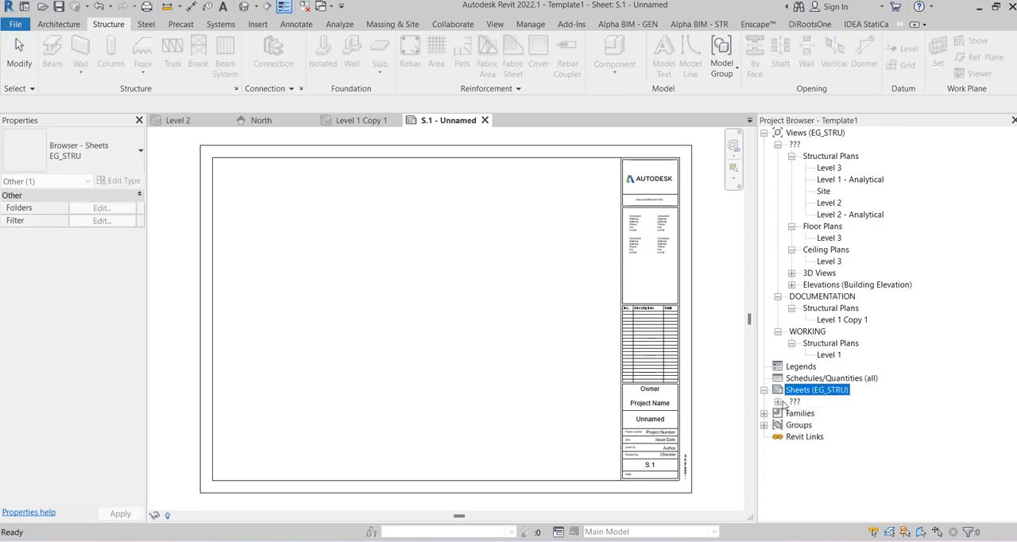
Step: Set the VIEW_TYPE parameter of sheet S.1 to PLANS
click(779, 402)
click(821, 414)
scroll(52, 420, down, 2)
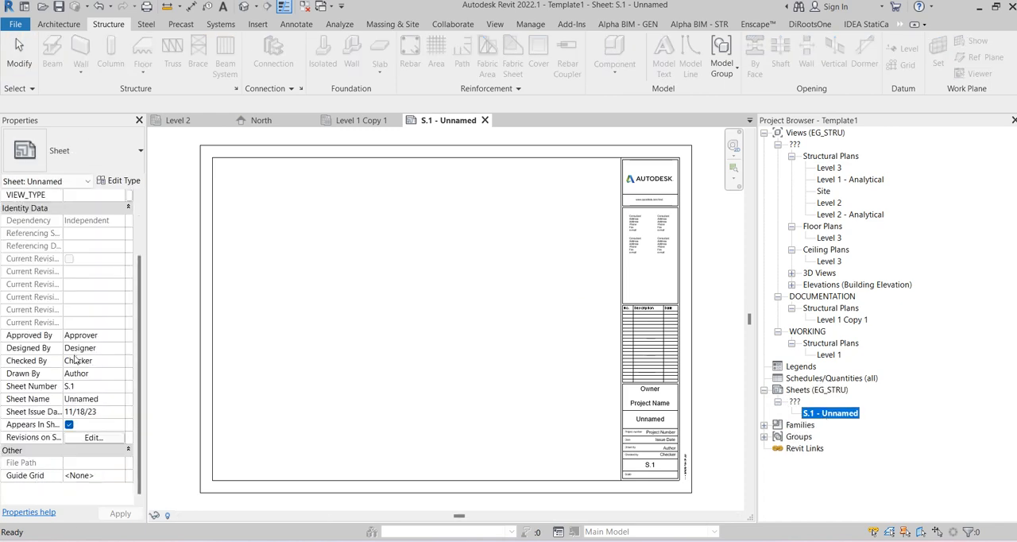
scroll(93, 471, up, 2)
click(83, 249)
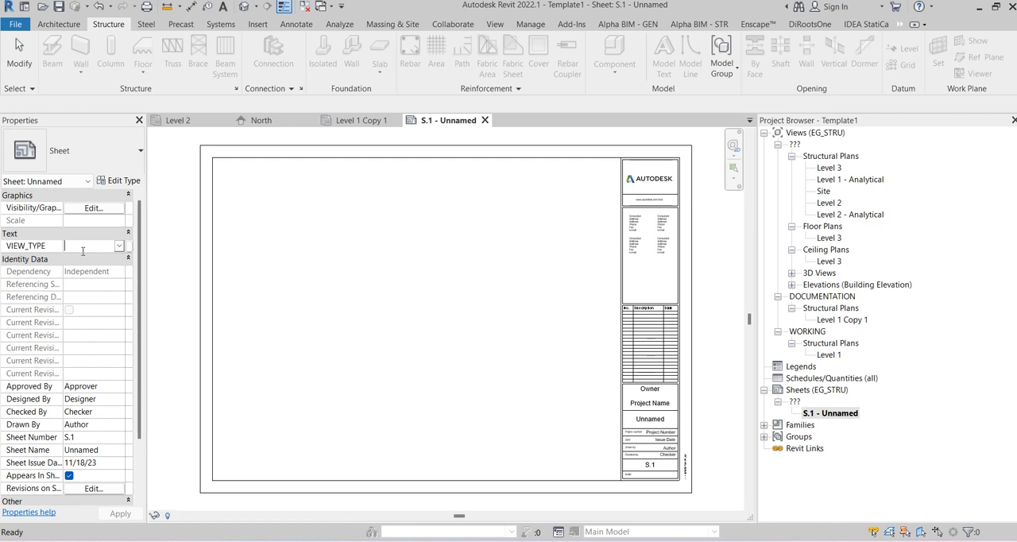
text(PLANS)
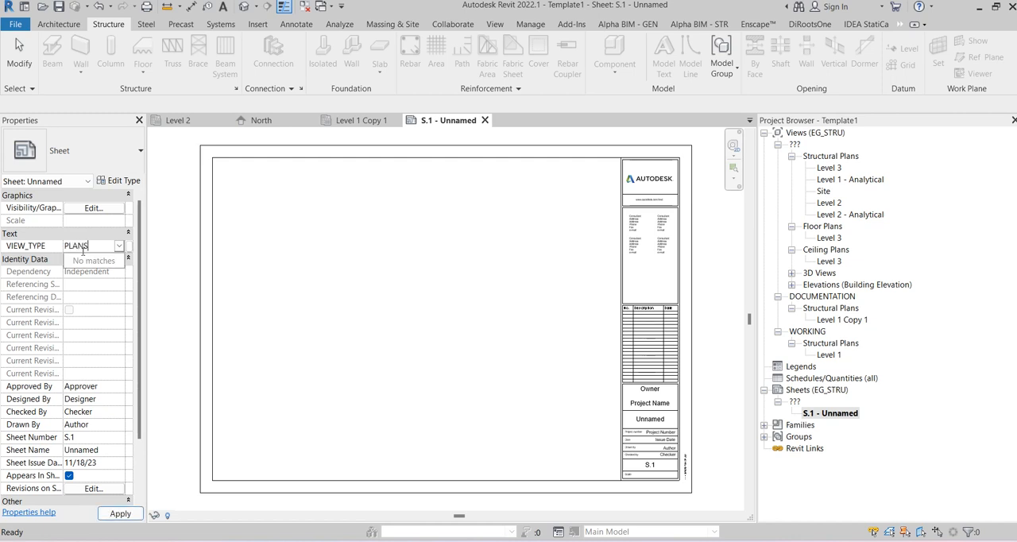
key(Return)
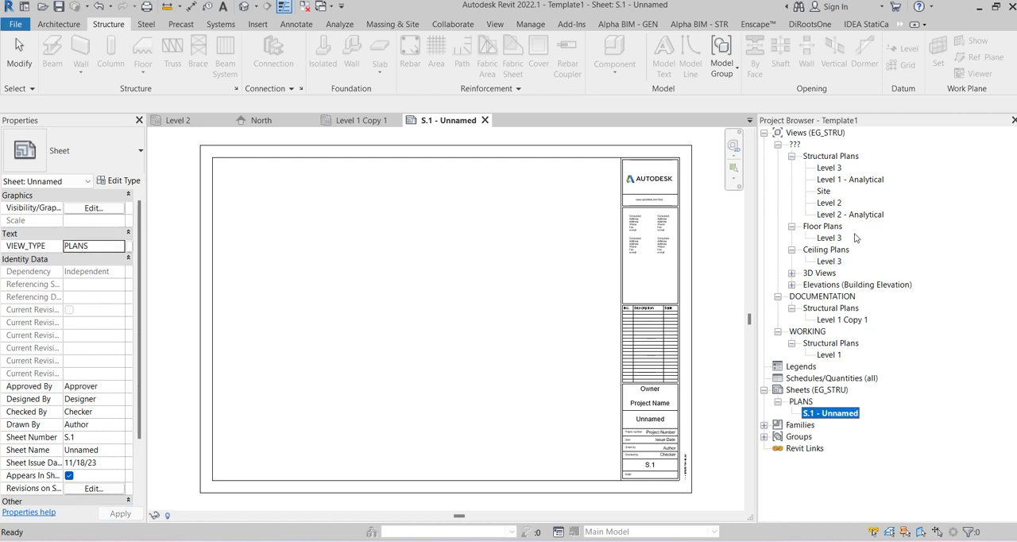
Step: Add a shared parameter named SUB_VIEW_TYPE with the Text type to the ORGANIZATION group
click(839, 354)
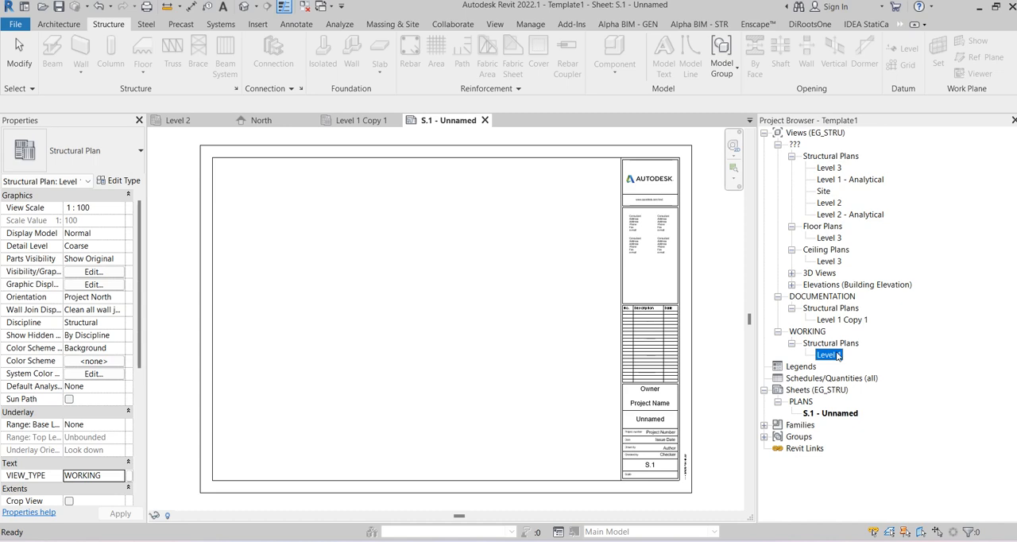
click(530, 24)
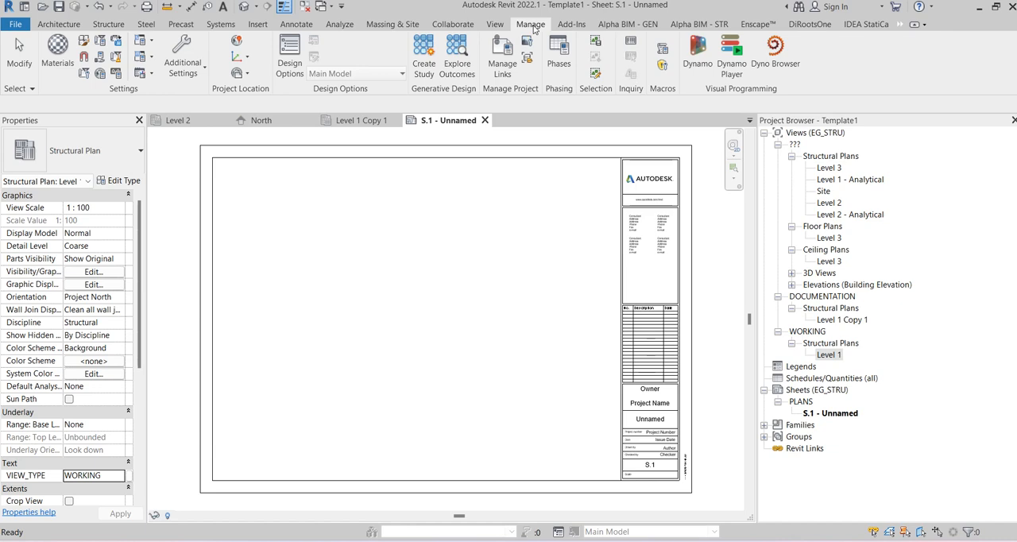
click(99, 56)
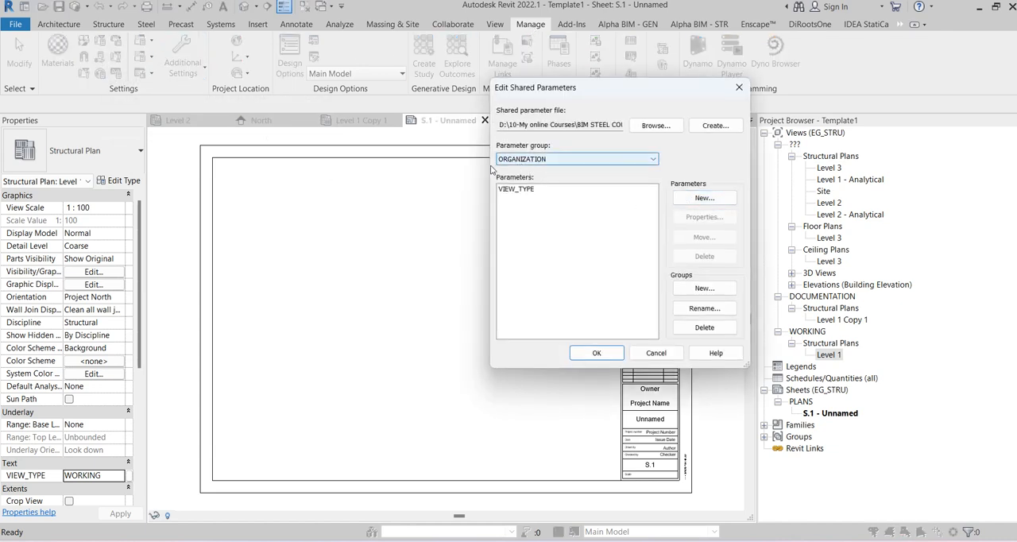
click(704, 197)
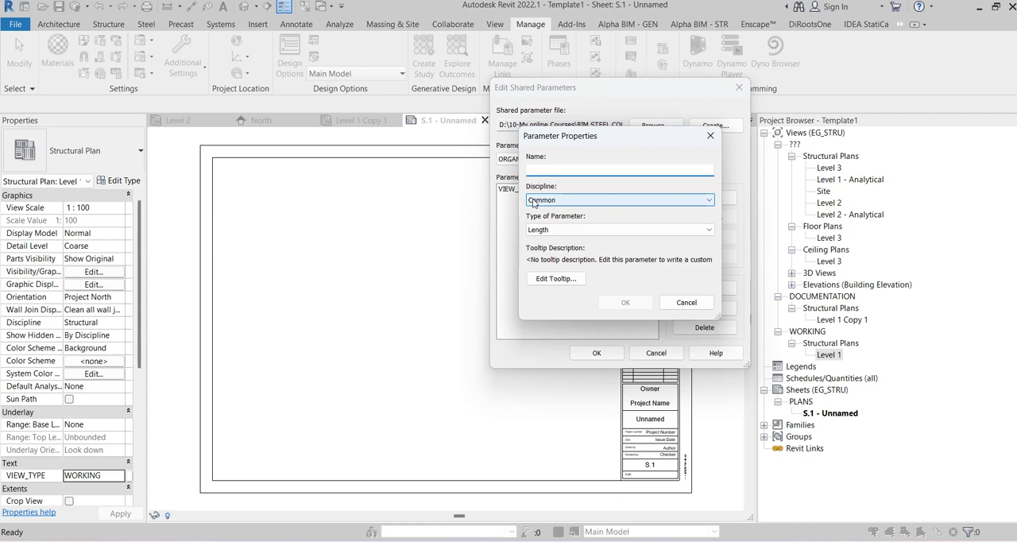
text(SUB_VIEW_TYPE)
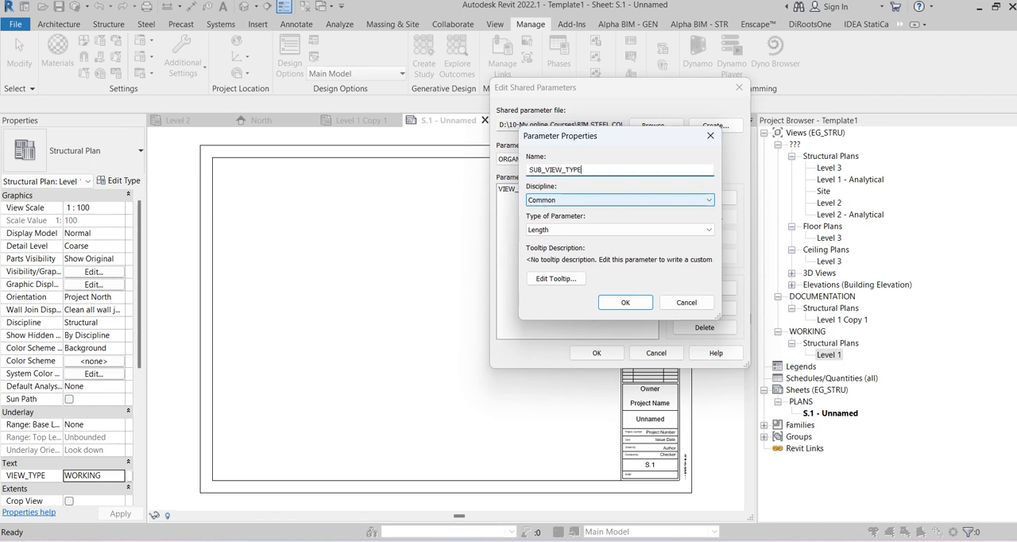
click(560, 231)
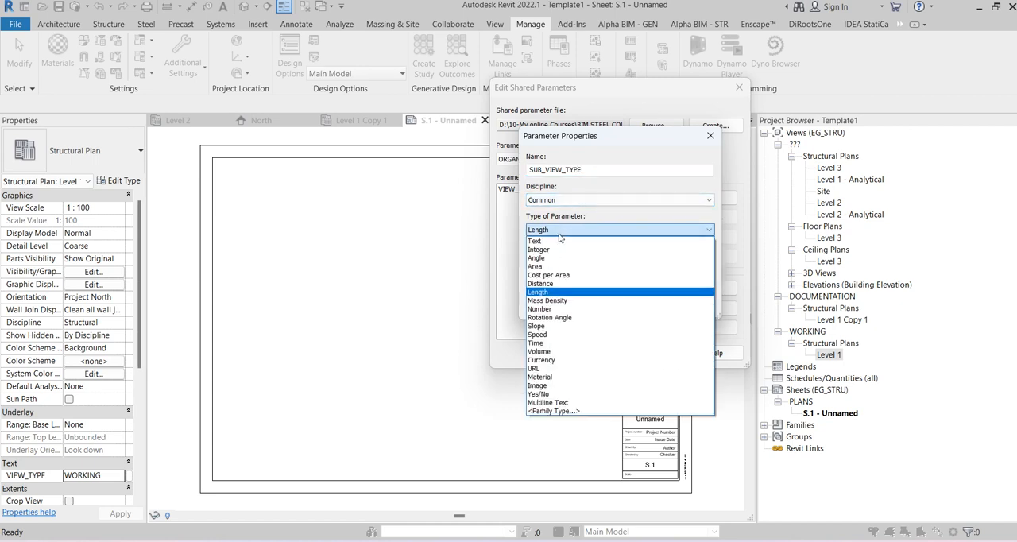
click(560, 241)
click(634, 298)
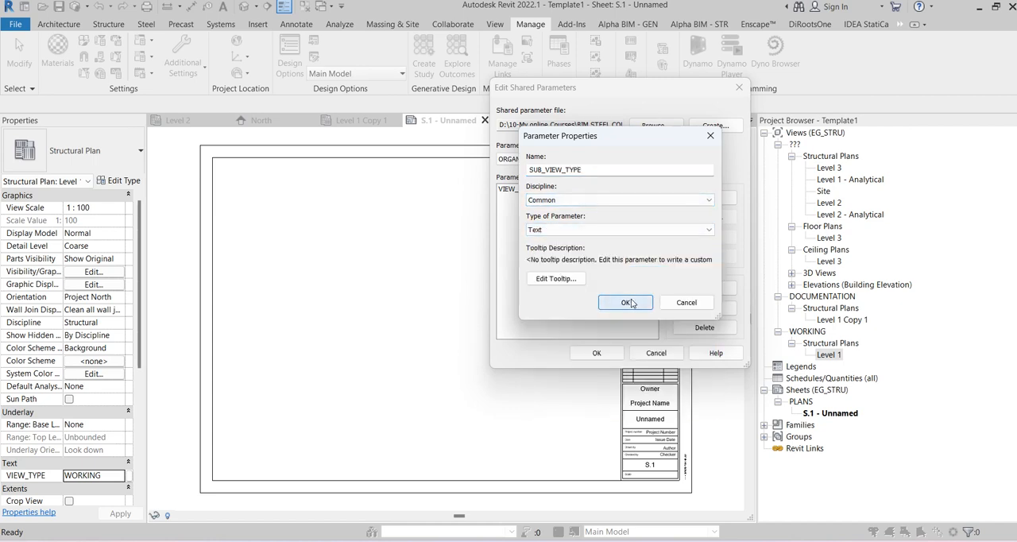
click(597, 352)
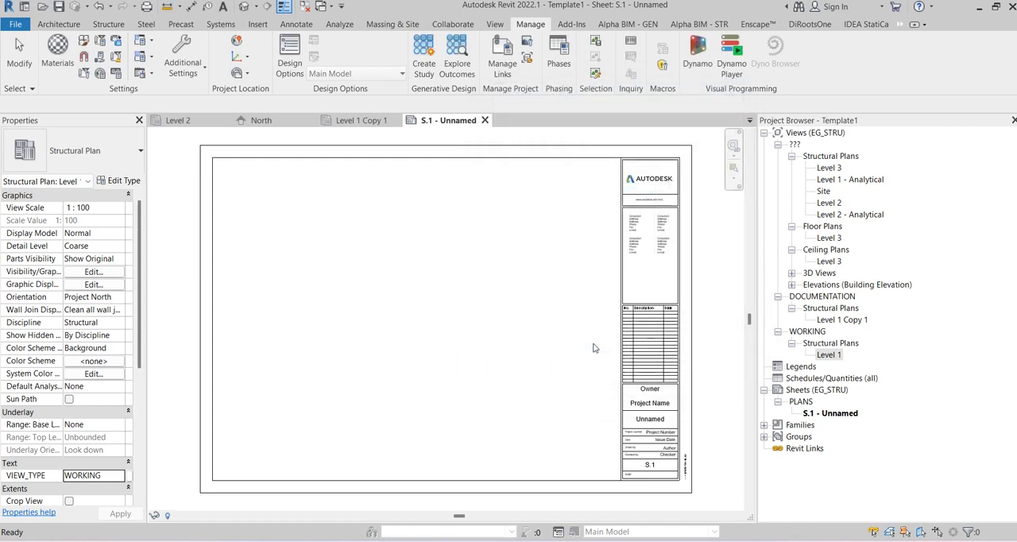
Step: Start a new project parameter based on the shared parameter SUB_VIEW_TYPE from the ORGANIZATION group
click(101, 43)
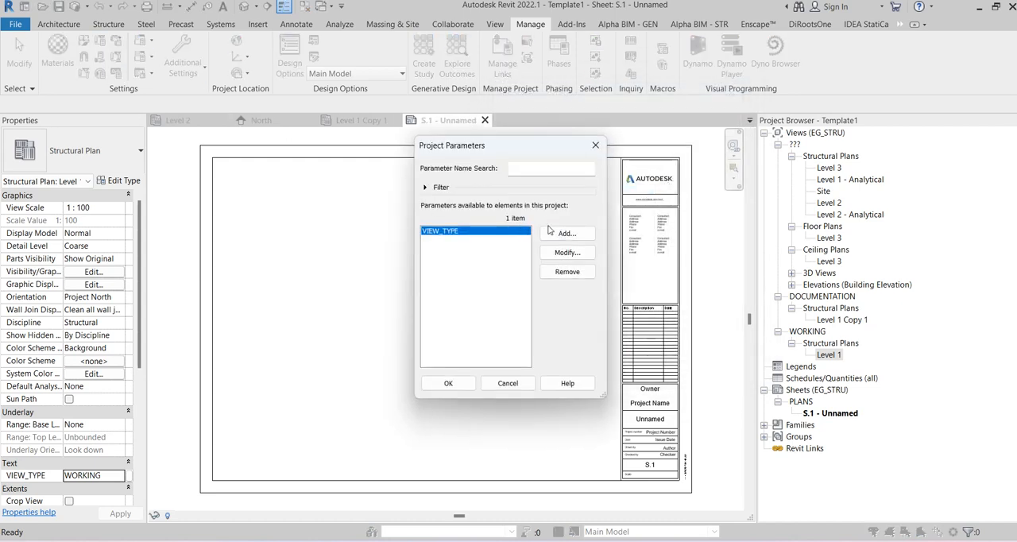
click(566, 234)
click(290, 127)
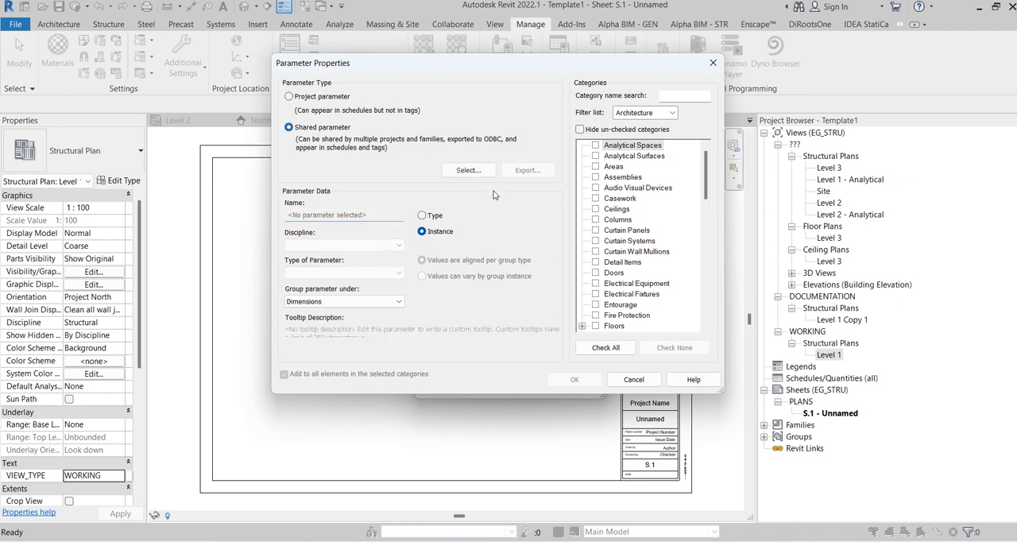
click(468, 170)
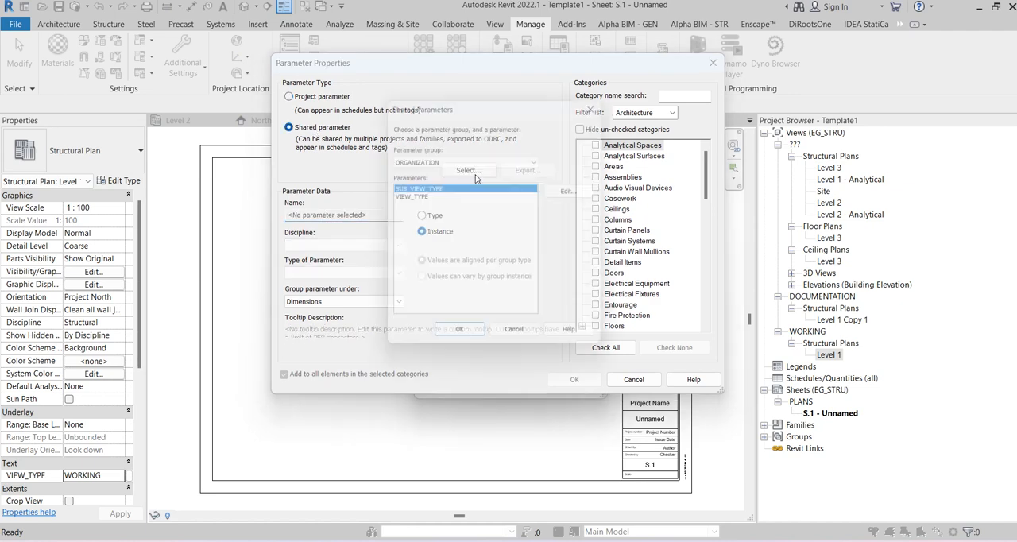
click(461, 341)
Step: Assign the SUB_VIEW_TYPE parameter to the Views and Sheets categories and add it to the project
drag(705, 179, 705, 312)
click(597, 304)
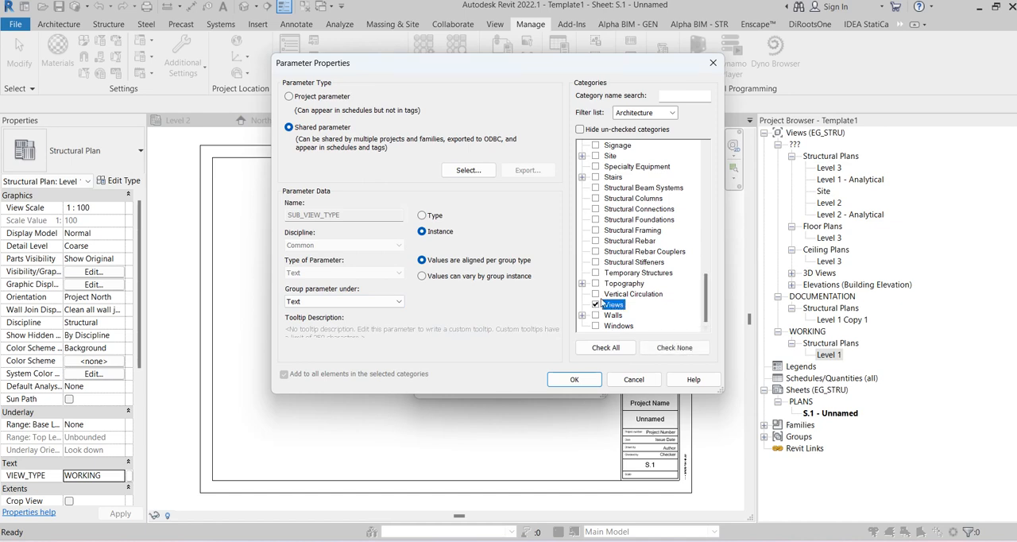
scroll(621, 294, up, 2)
click(596, 209)
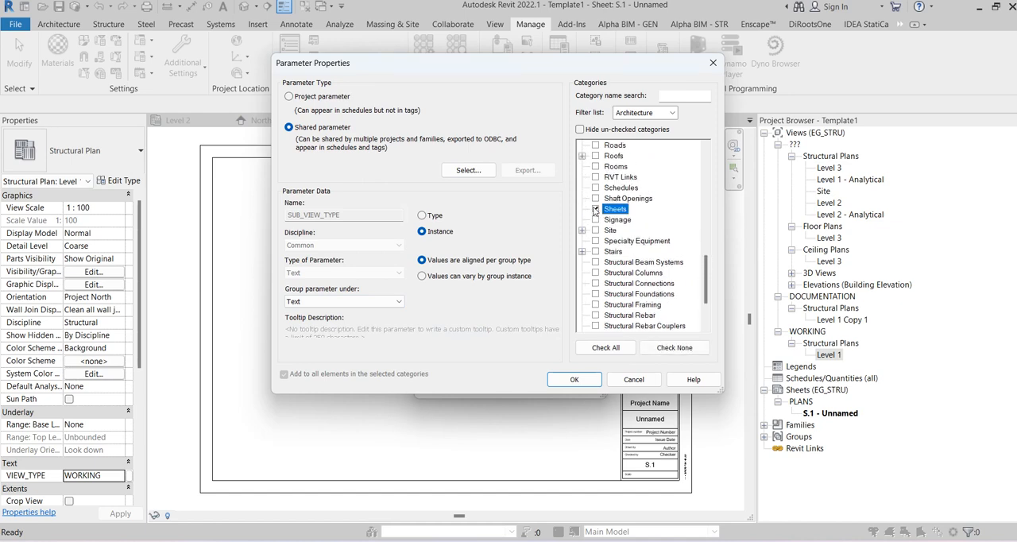
click(603, 130)
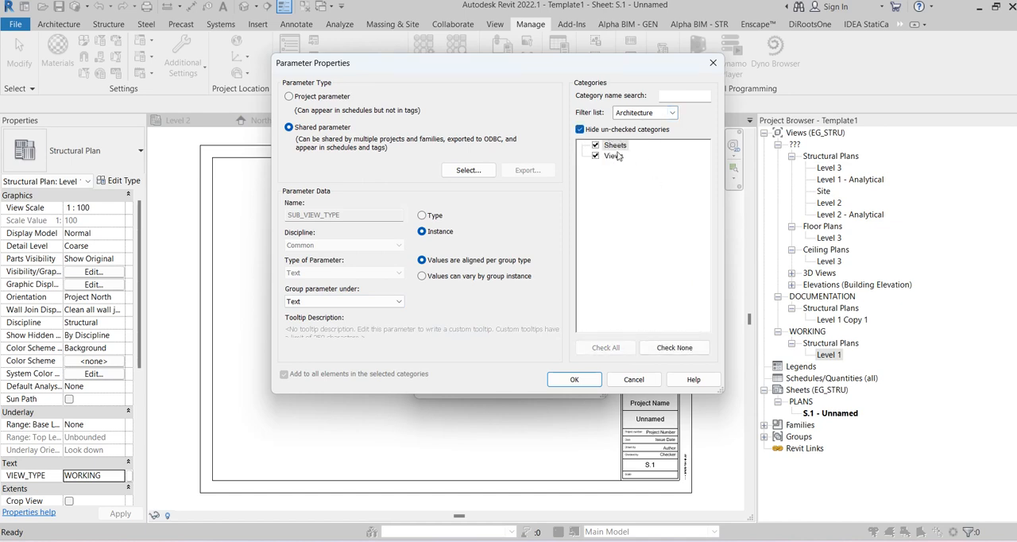
click(580, 379)
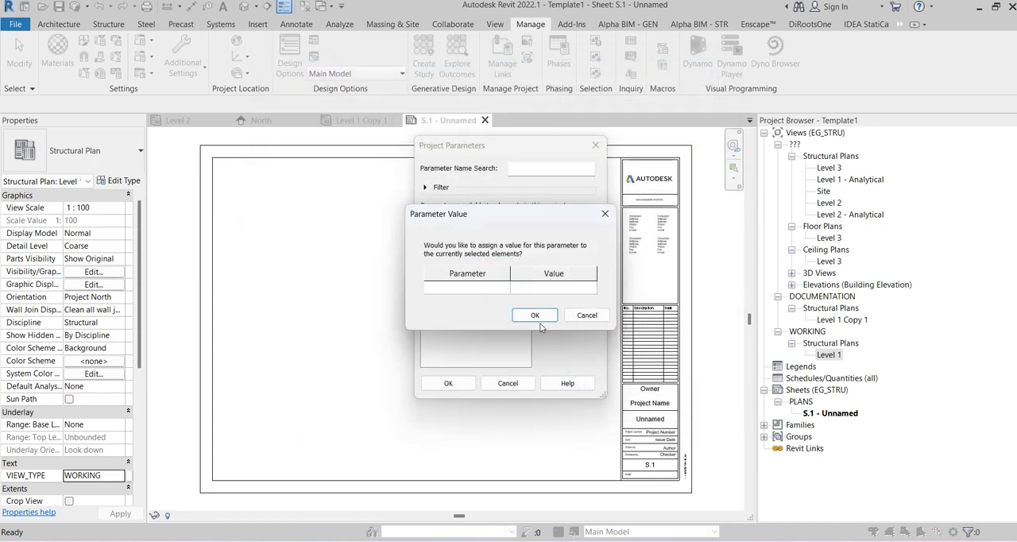
click(535, 315)
click(448, 383)
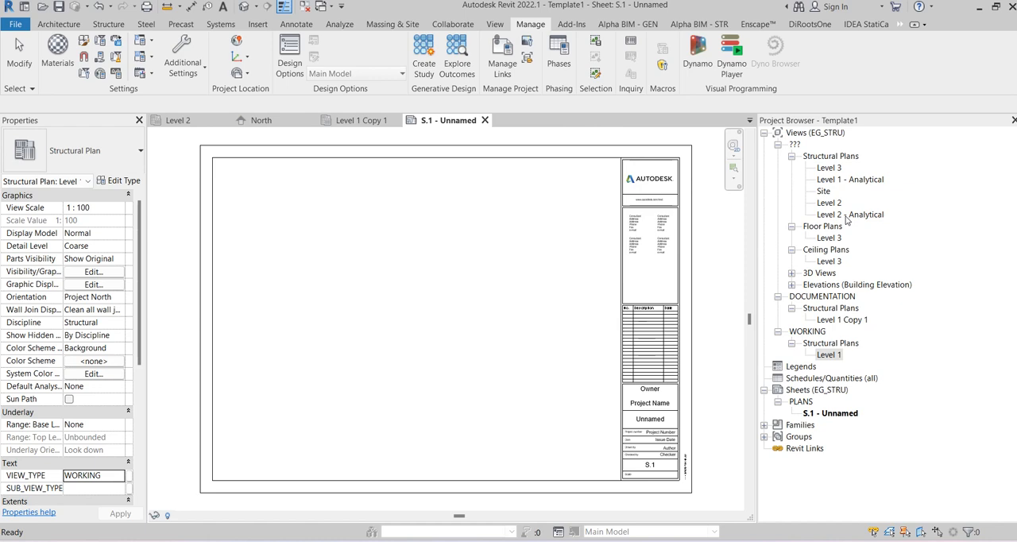
Step: Group the EG_STRU view scheme by VIEW_TYPE, then SUB_VIEW_TYPE, then Family and Type, and check the Level 1 plan under WORKING
right_click(844, 133)
click(844, 141)
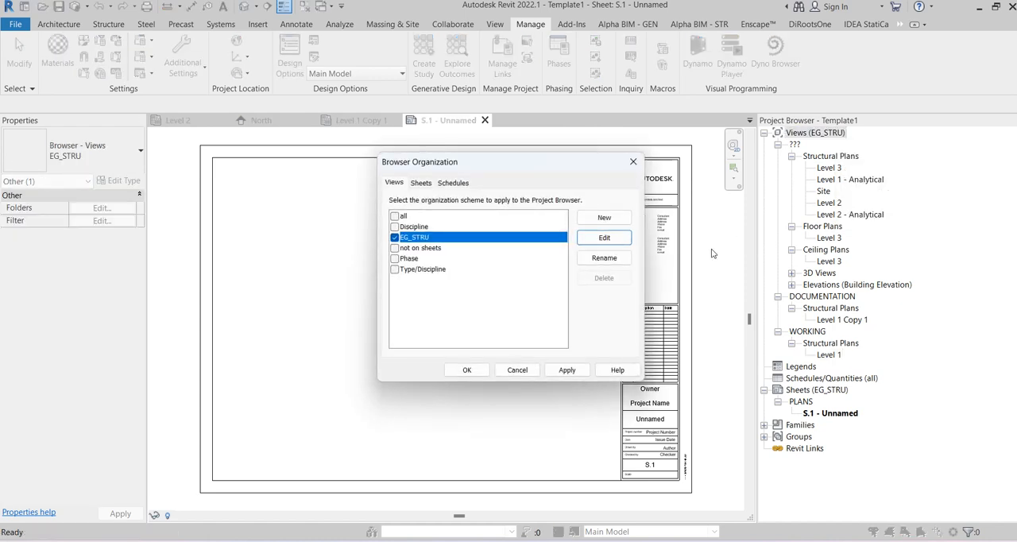
click(628, 240)
click(266, 107)
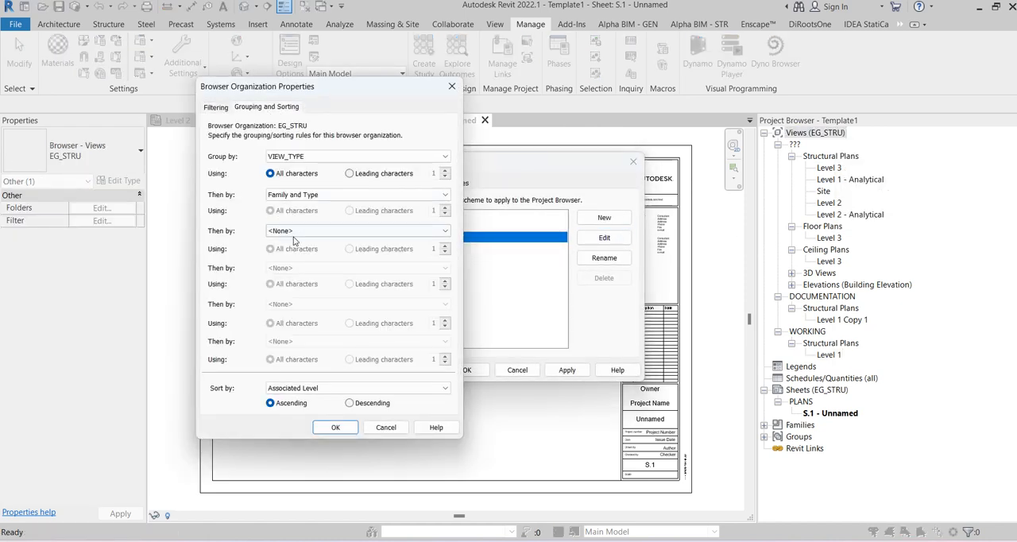
click(307, 194)
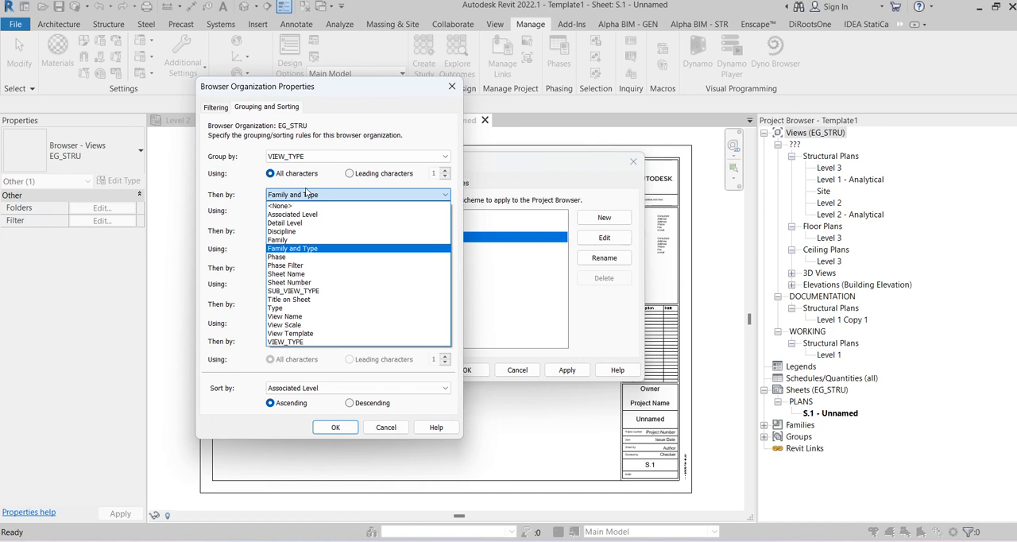
click(293, 290)
click(334, 230)
click(293, 284)
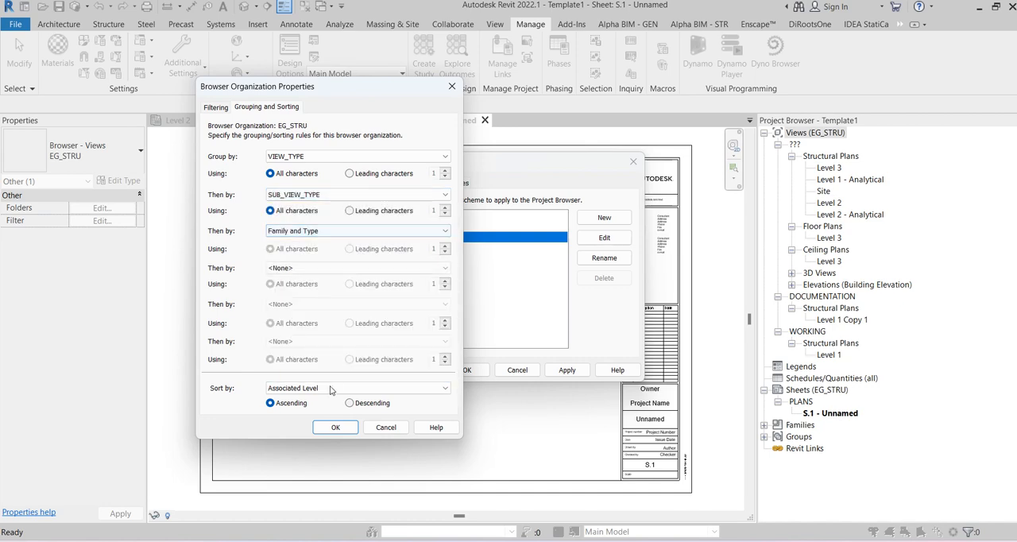
click(335, 427)
click(467, 369)
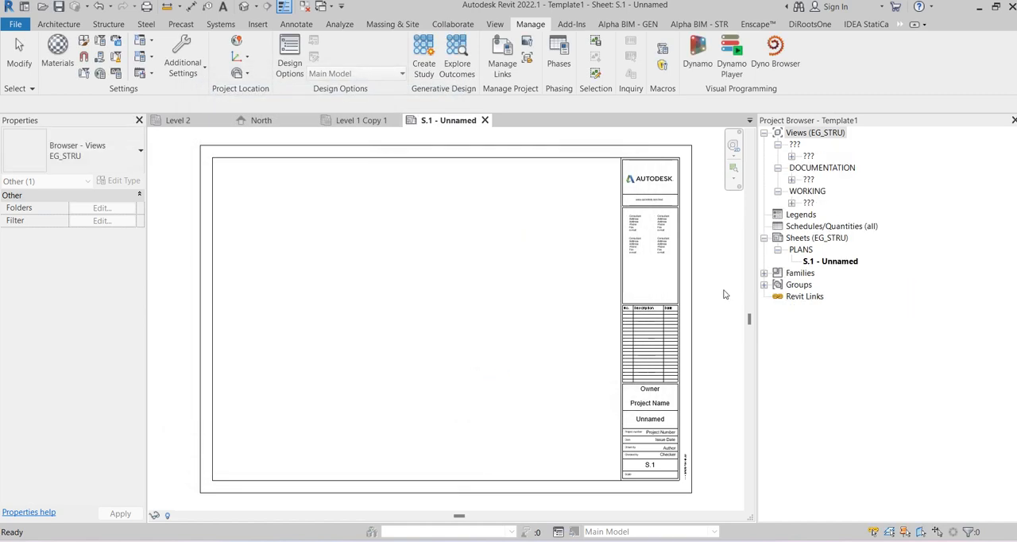
click(792, 203)
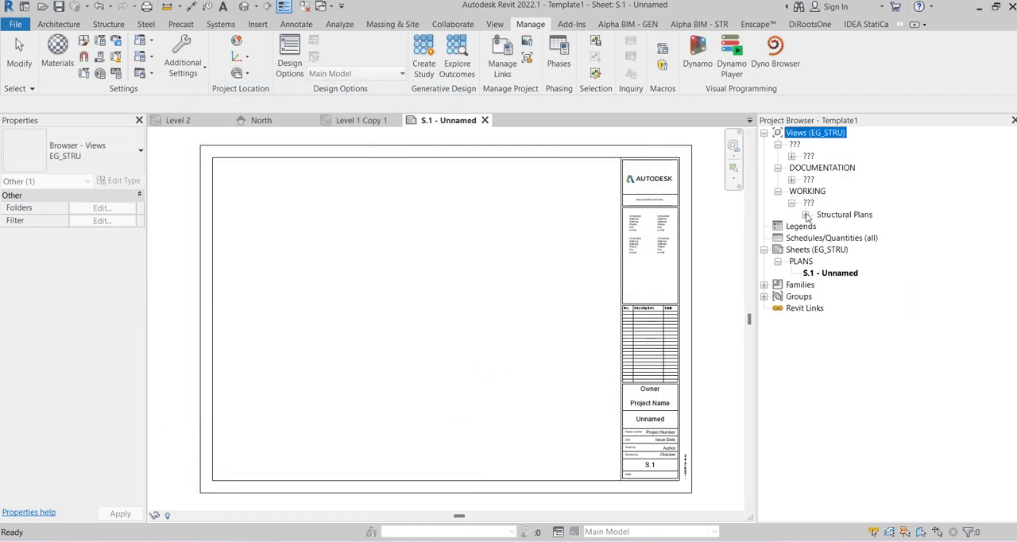
click(805, 215)
click(841, 227)
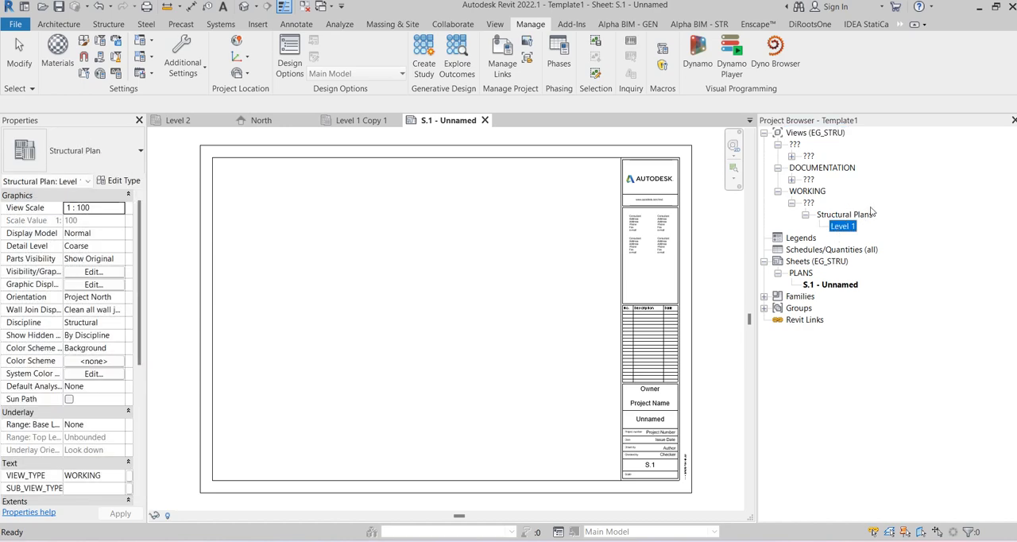
Step: Regroup the EG_STRU view scheme by Family and Type, then VIEW_TYPE, then SUB_VIEW_TYPE
right_click(815, 134)
click(844, 141)
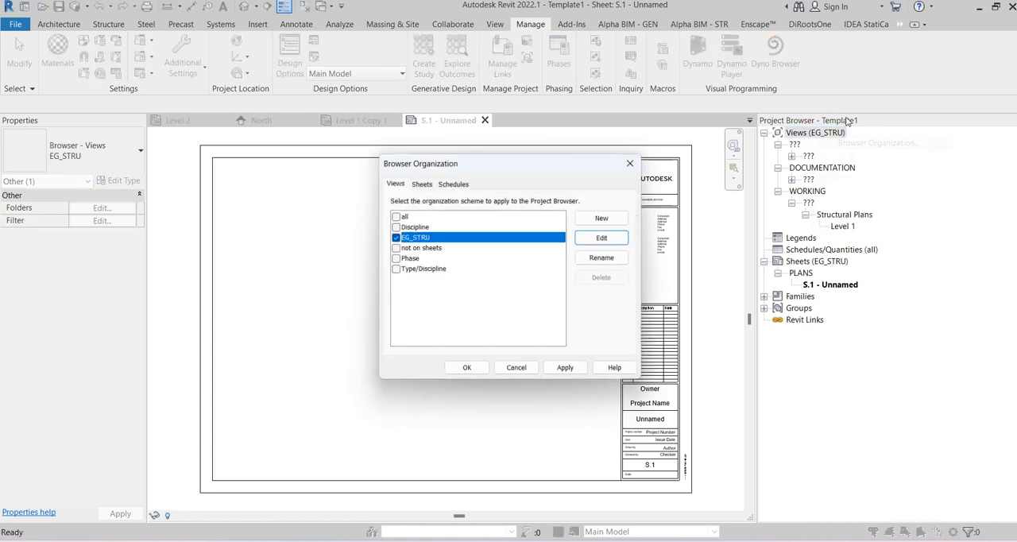
click(606, 238)
click(288, 106)
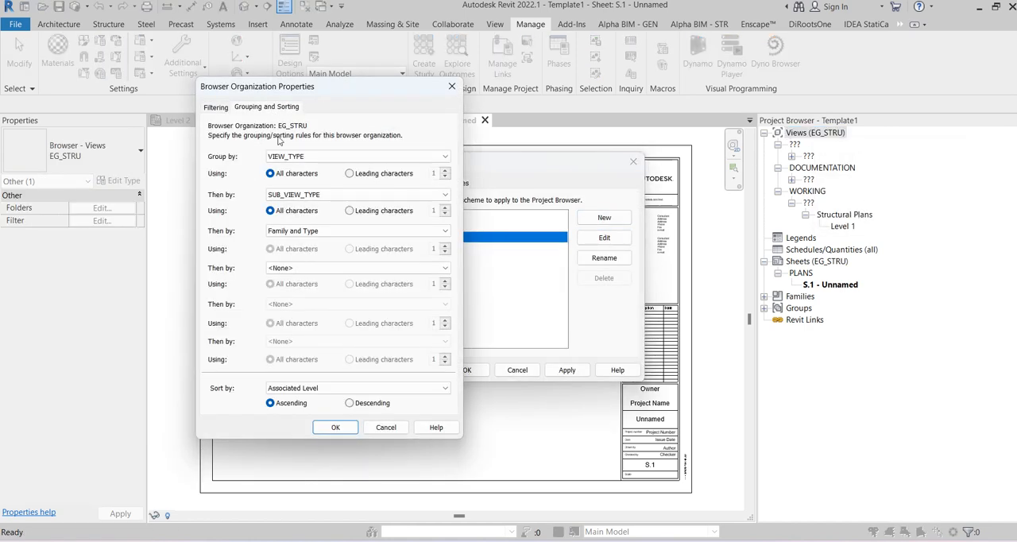
click(294, 157)
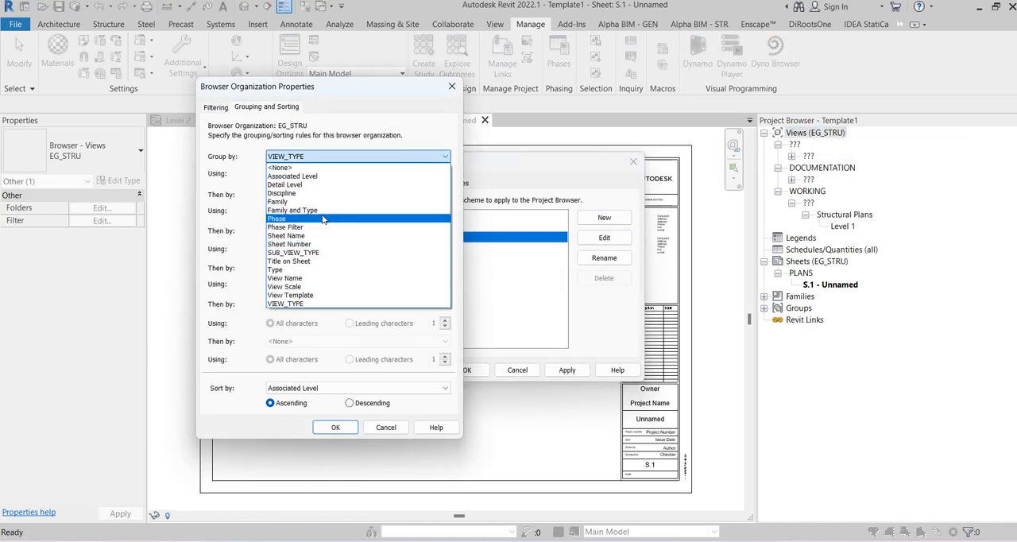
click(324, 210)
click(322, 195)
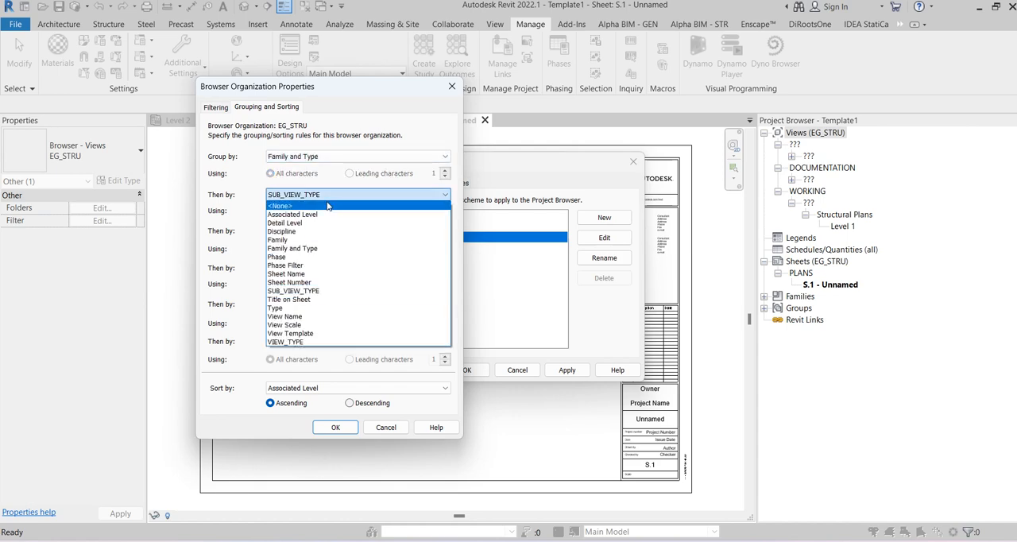
click(287, 341)
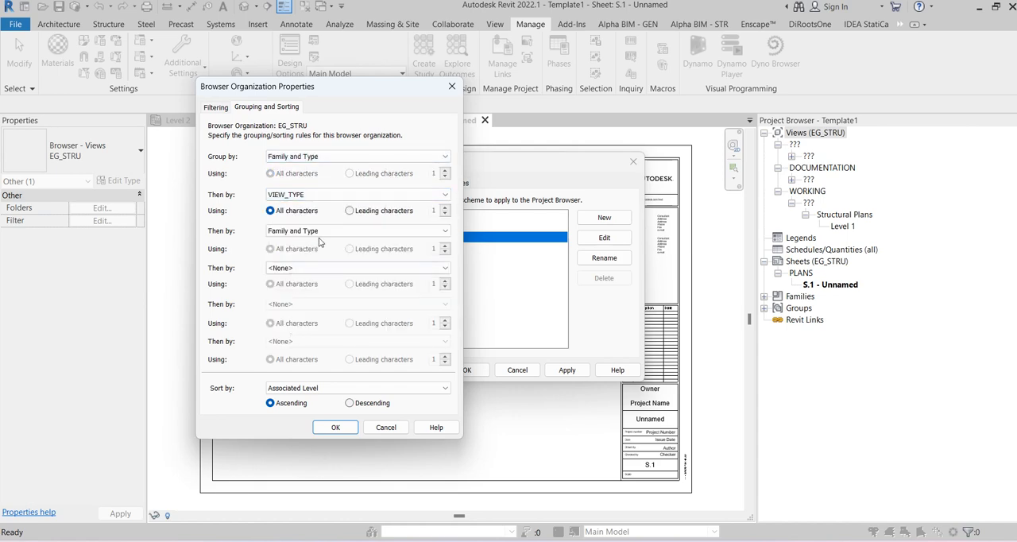
click(339, 231)
click(318, 327)
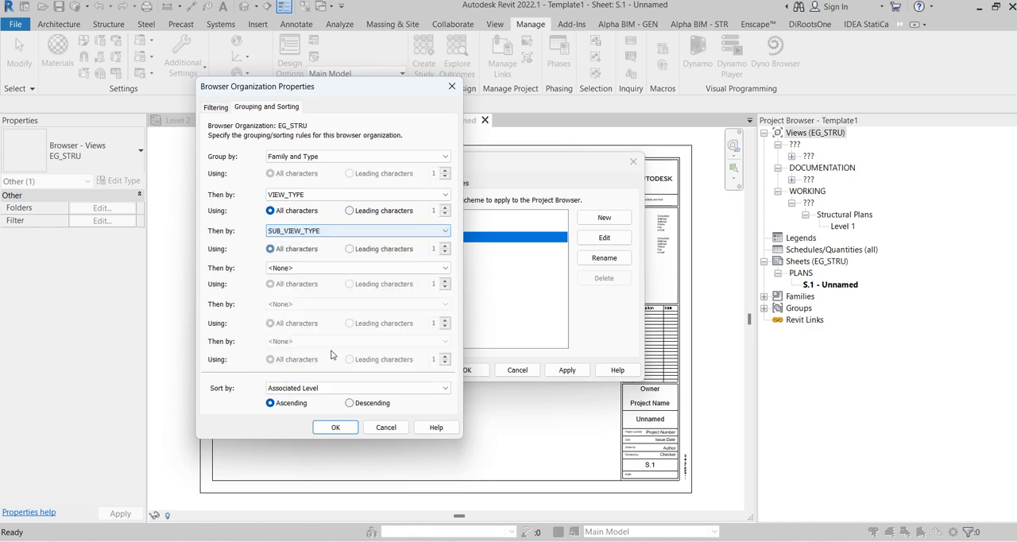
click(336, 427)
click(466, 370)
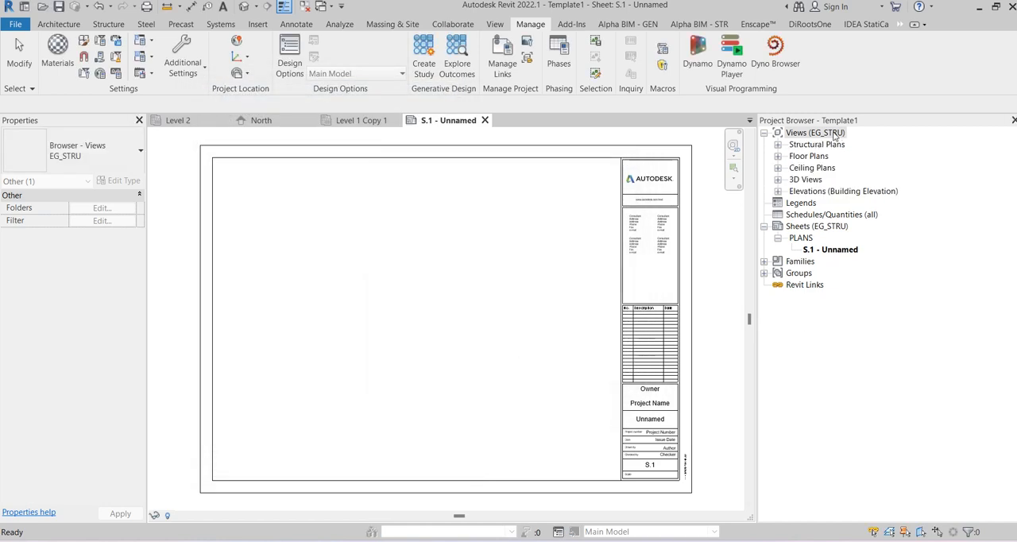
Step: Set SUB_VIEW_TYPE to "1-CONC _PLANS" for the Level 1 structural plan in the WORKING group
click(779, 145)
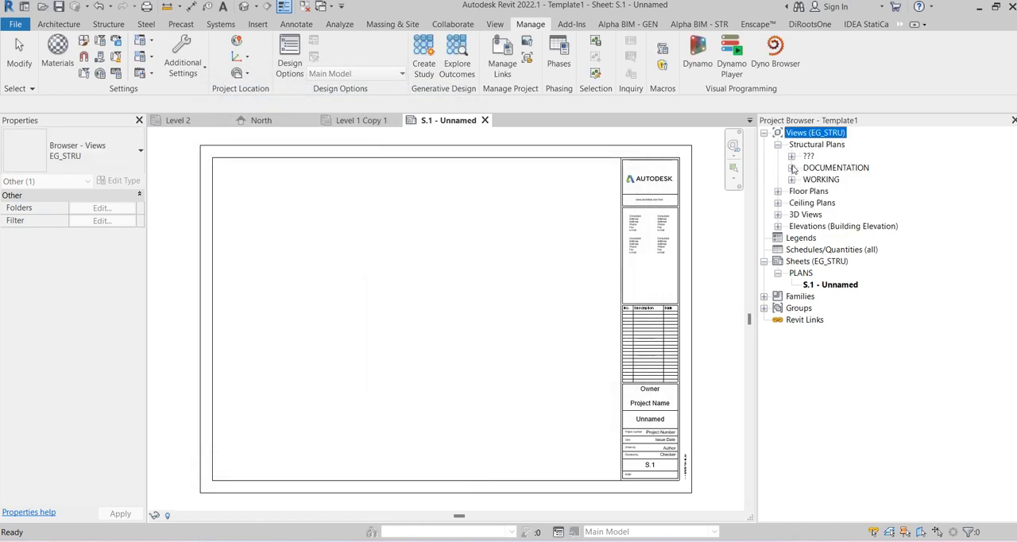
click(792, 168)
click(805, 179)
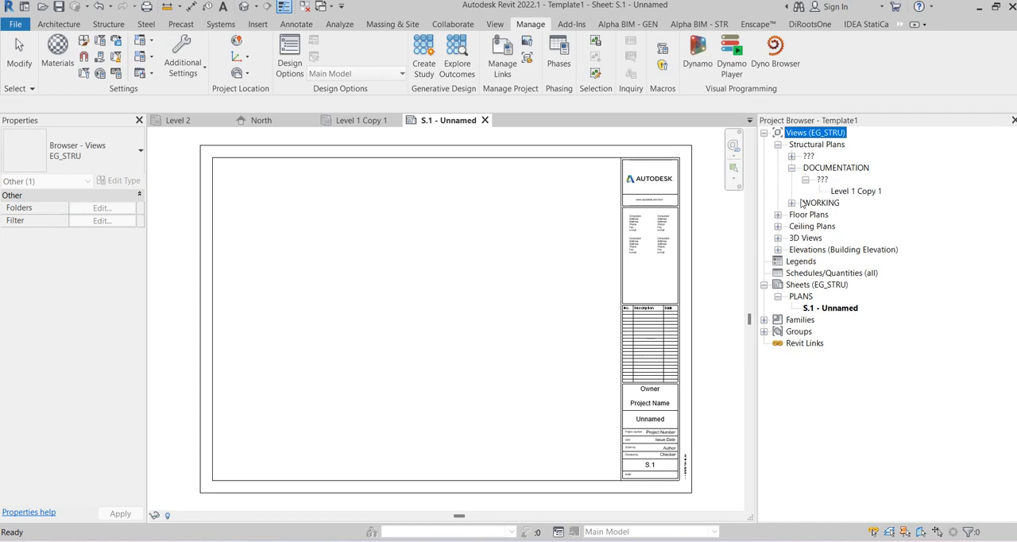
click(792, 203)
click(805, 215)
click(842, 226)
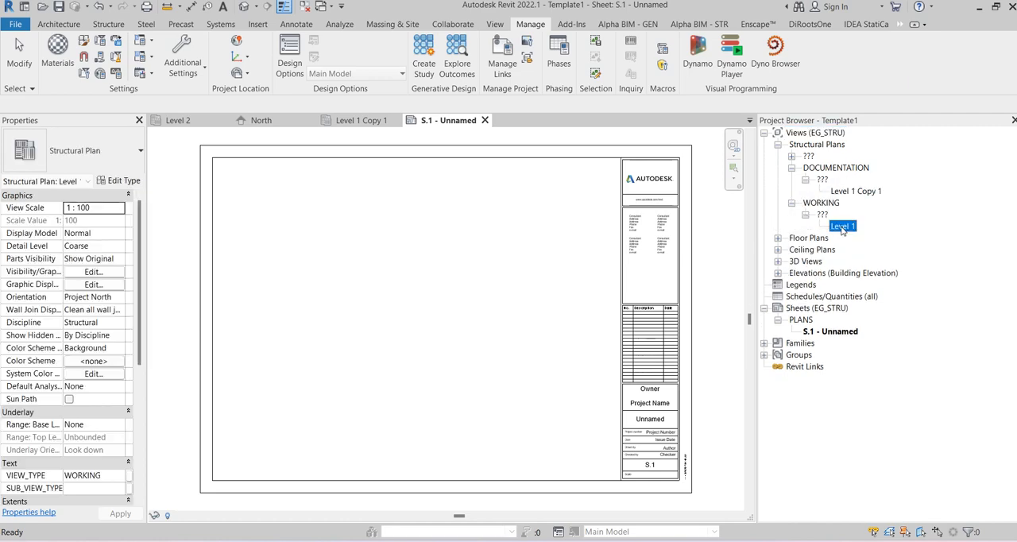
scroll(72, 405, down, 5)
scroll(76, 390, down, 2)
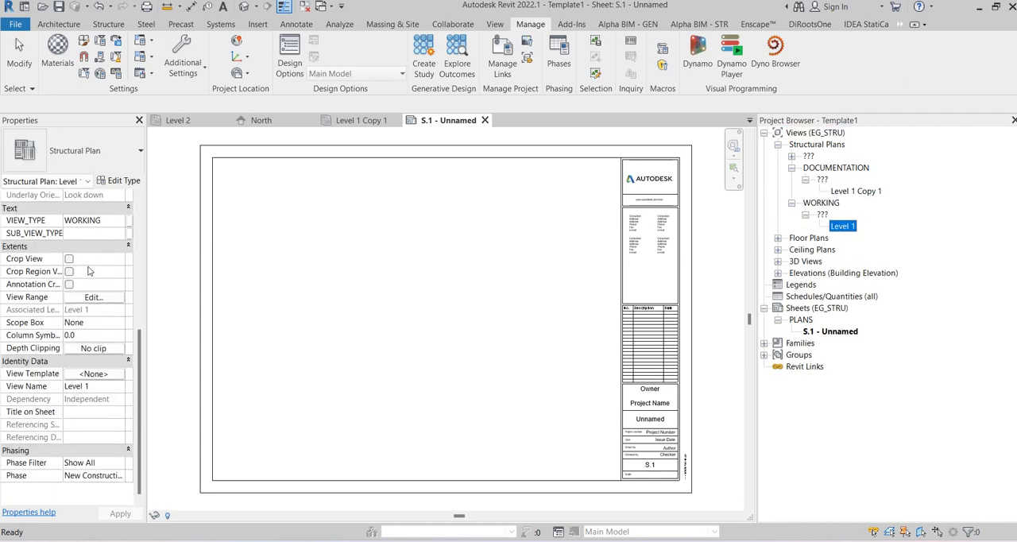
click(76, 233)
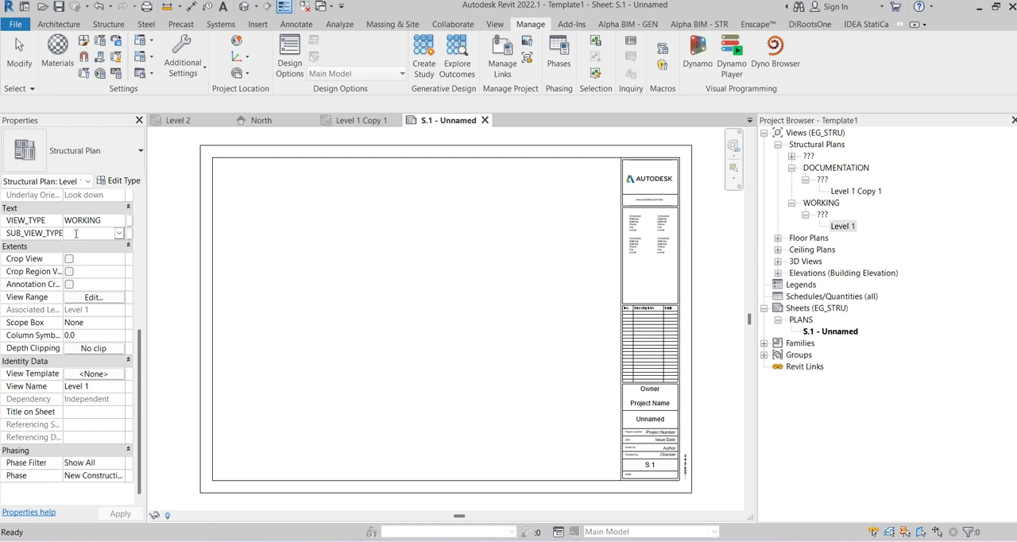
text(1-CONC)
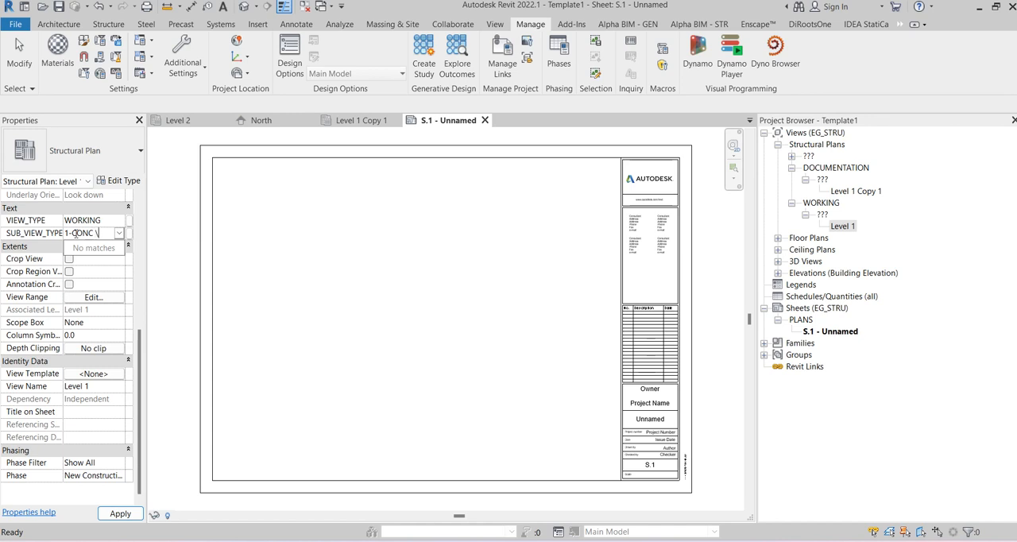
text(_PLANS)
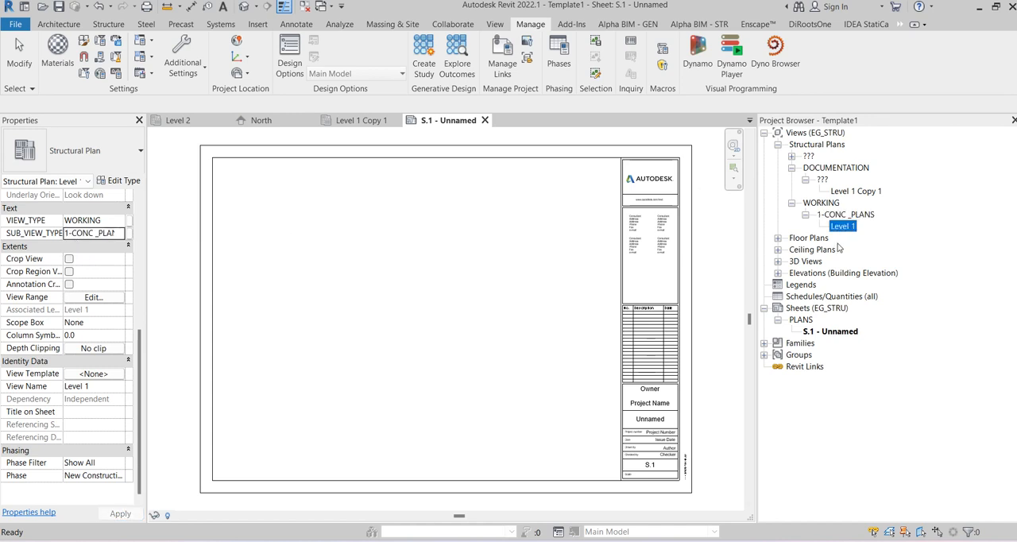
Step: Create a new sheet with the A1 metric title block
click(801, 320)
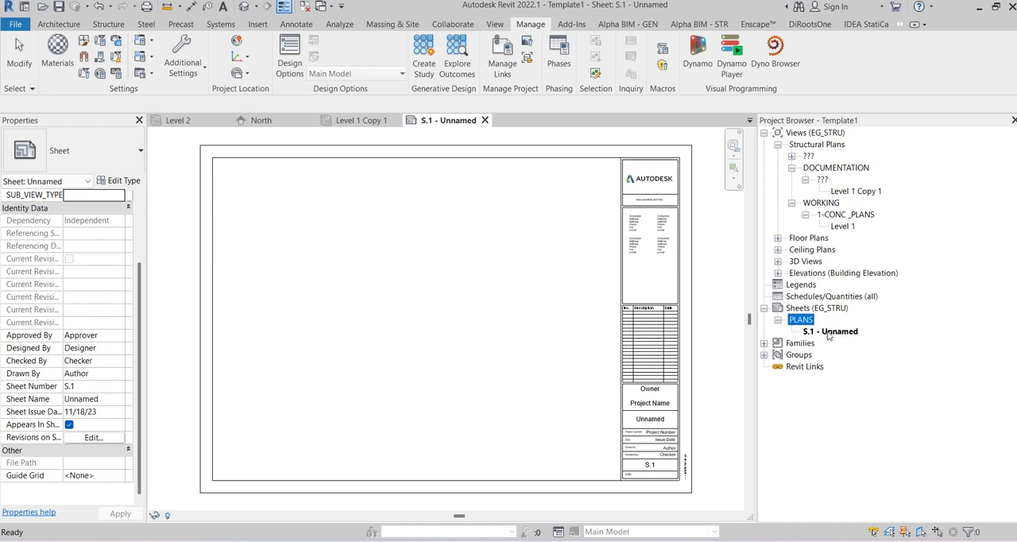
click(828, 332)
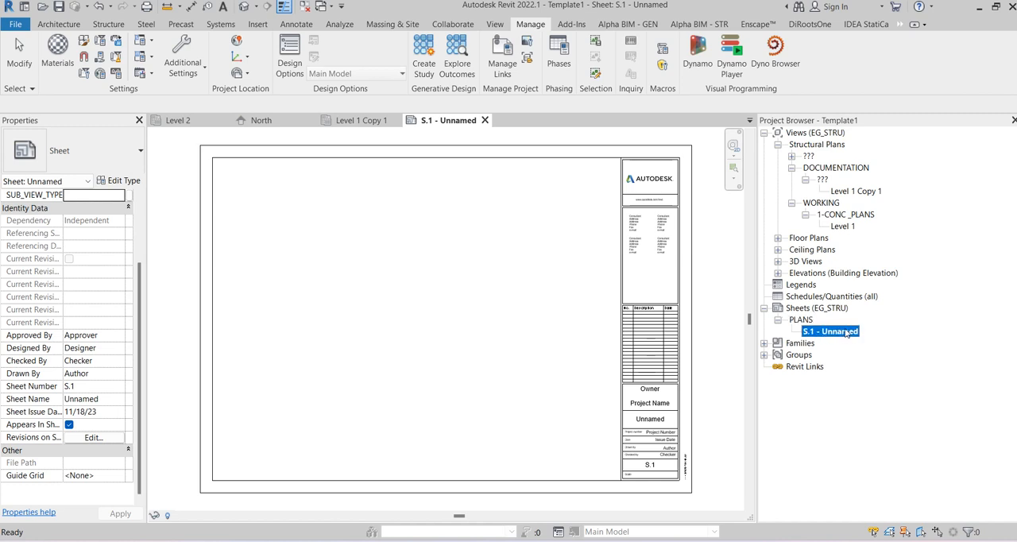
right_click(795, 297)
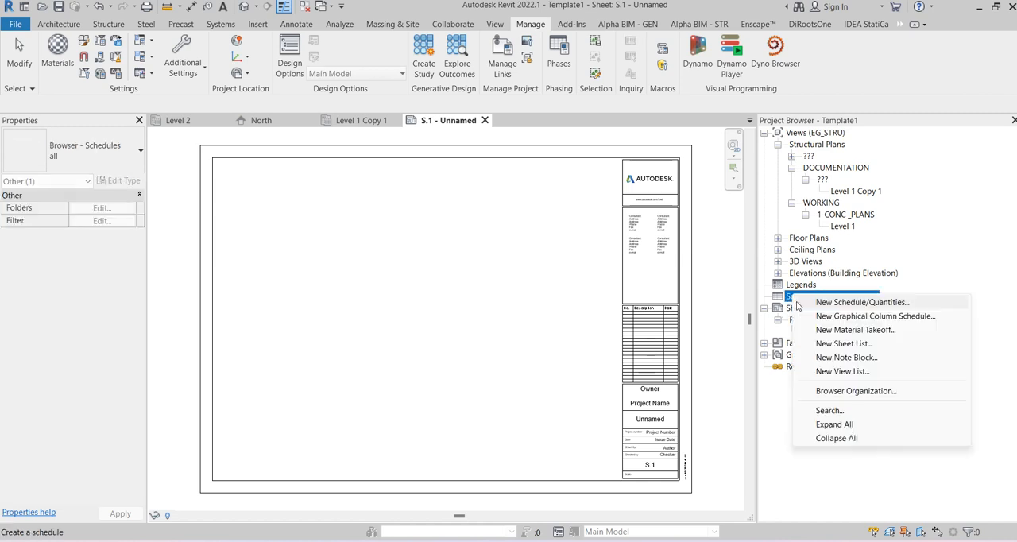
right_click(784, 309)
click(819, 325)
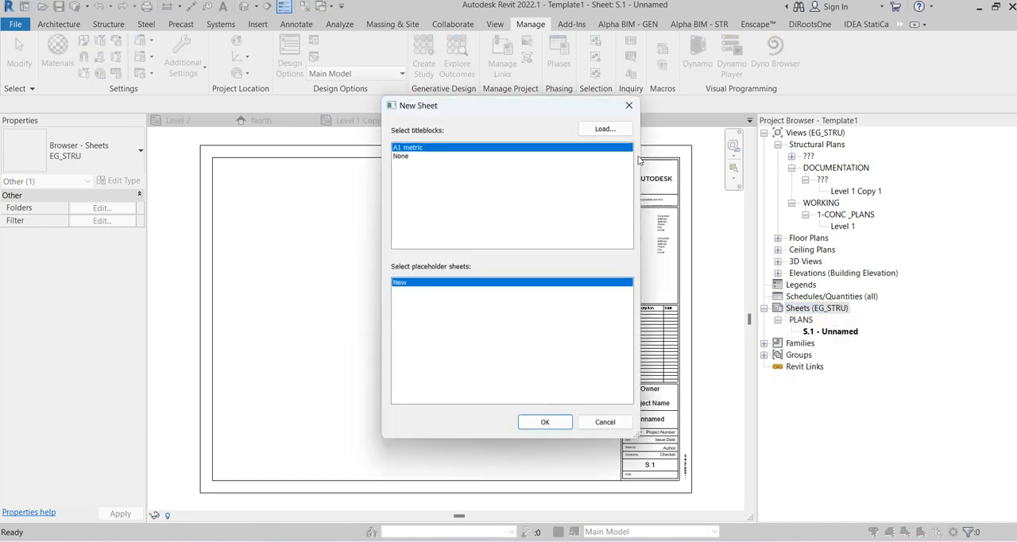
click(545, 422)
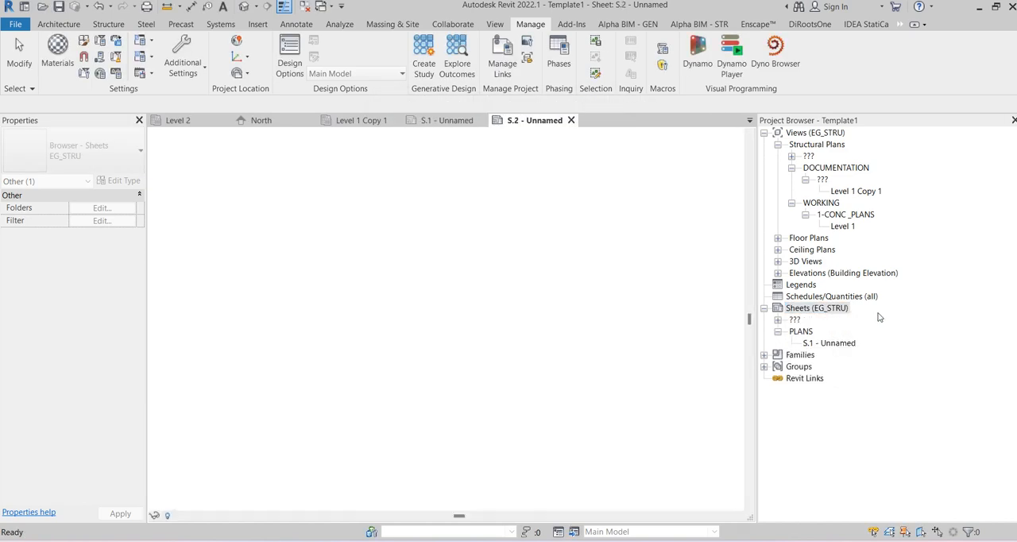
Step: Add SUB_VIEW_TYPE as the second grouping level, after VIEW_TYPE, in the EG_STRU sheet organization scheme
right_click(833, 310)
click(864, 335)
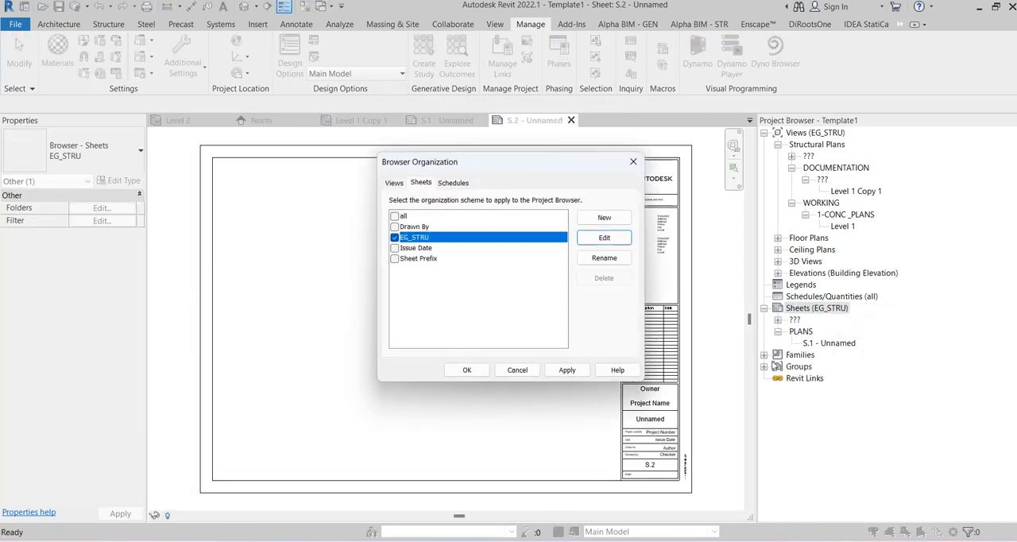
click(632, 241)
click(266, 107)
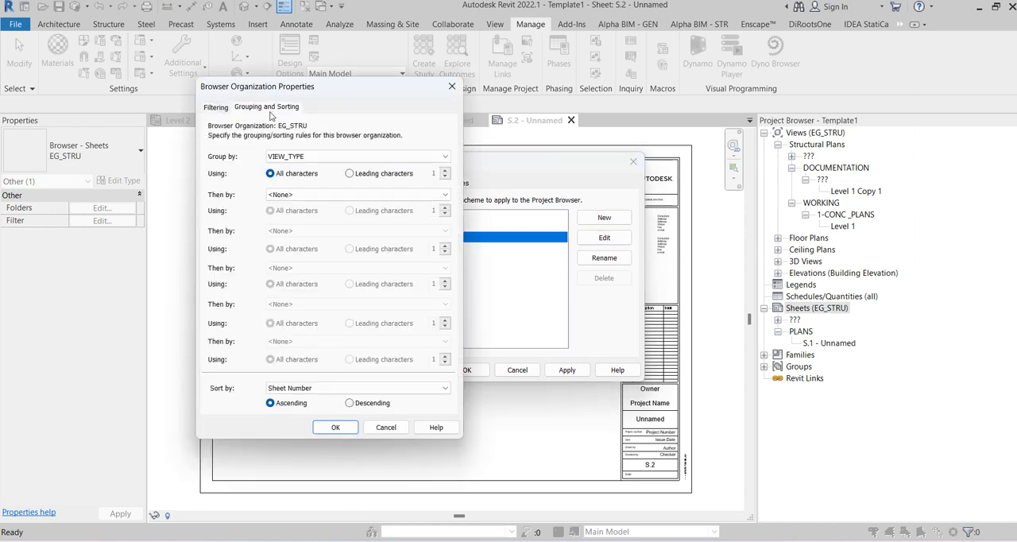
click(279, 194)
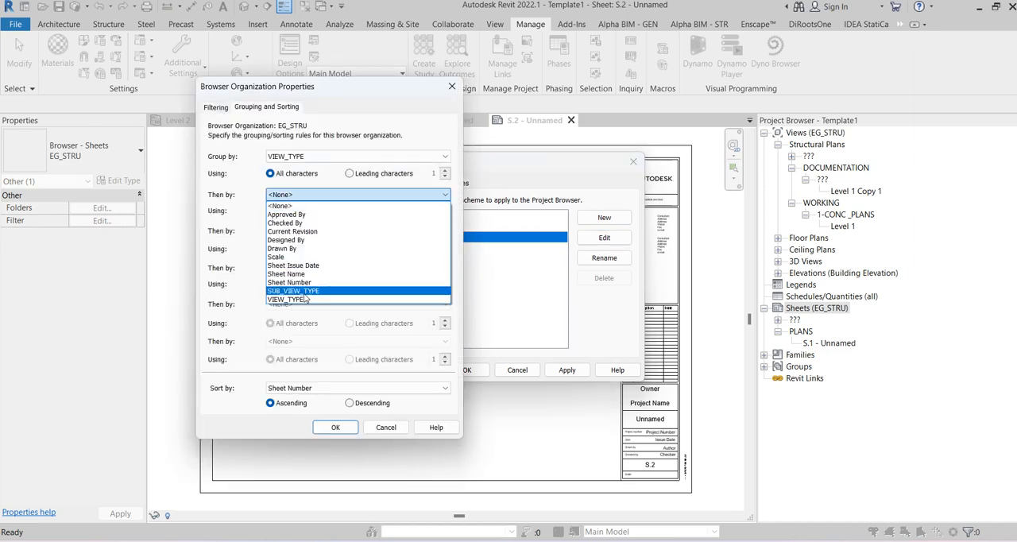
click(294, 292)
click(334, 427)
click(463, 370)
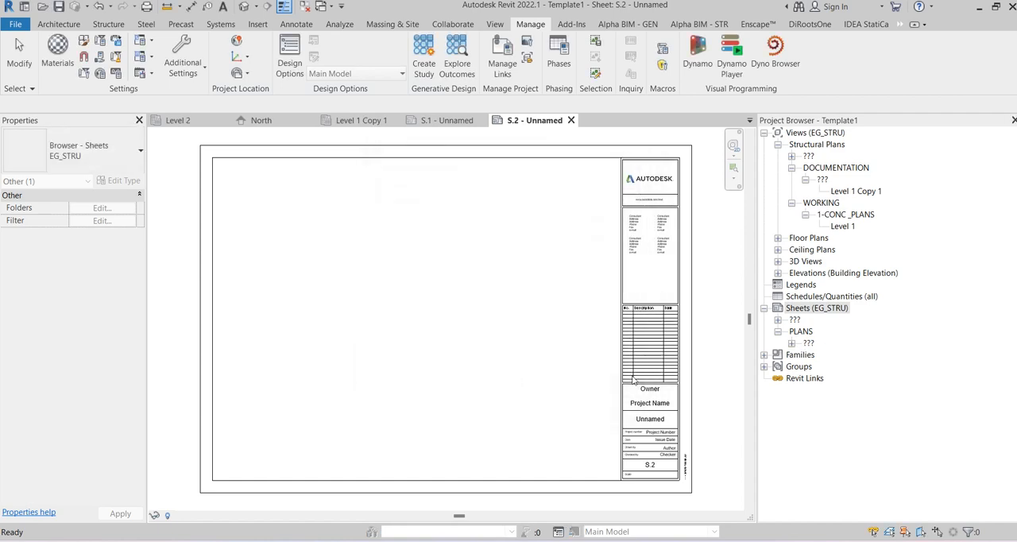
Step: Set sheet S.1's VIEW_TYPE to 1-CONCRETE and its SUB_VIEW_TYPE to 1-PLNAS
click(791, 342)
click(842, 354)
scroll(83, 395, down, 2)
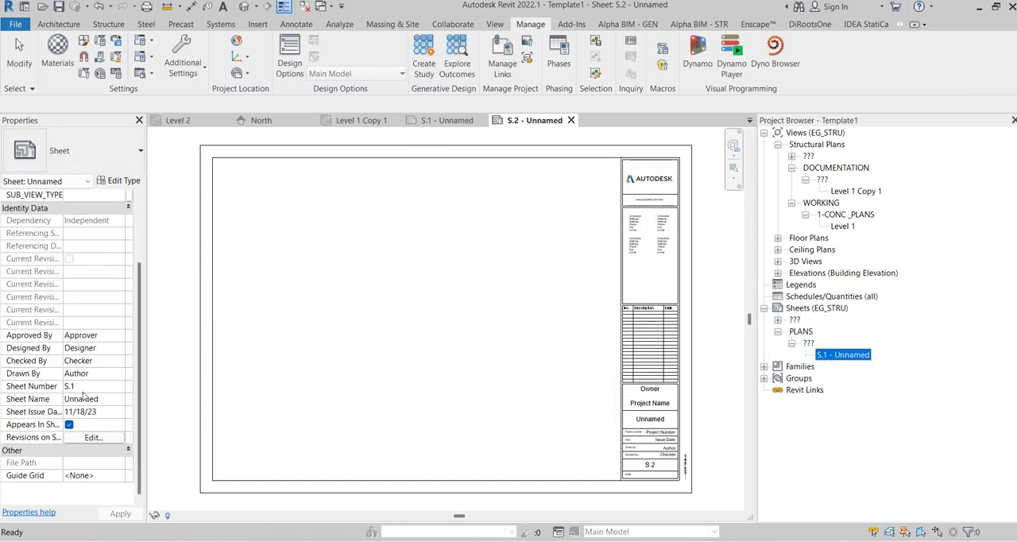
scroll(94, 406, up, 2)
click(100, 245)
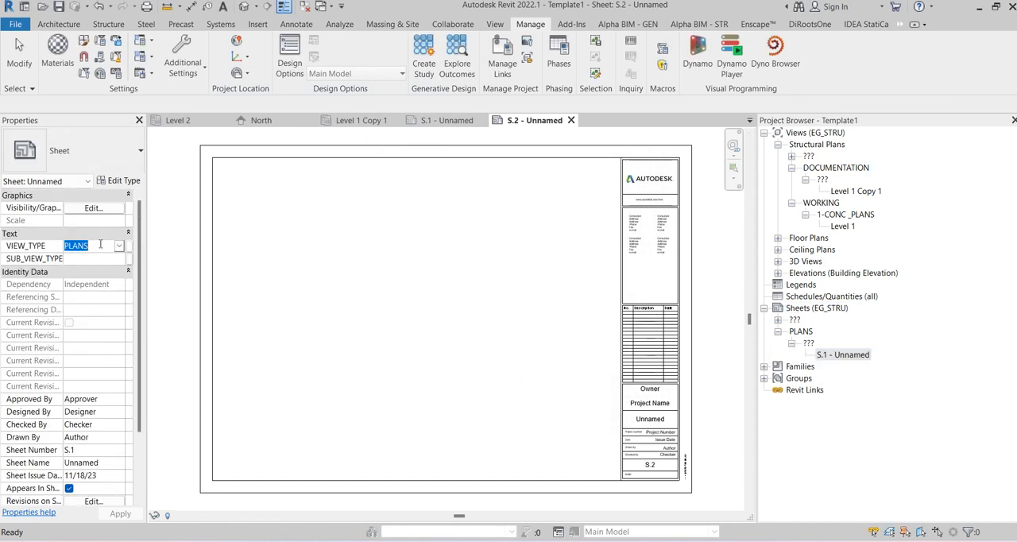
text(1-CONCRETE)
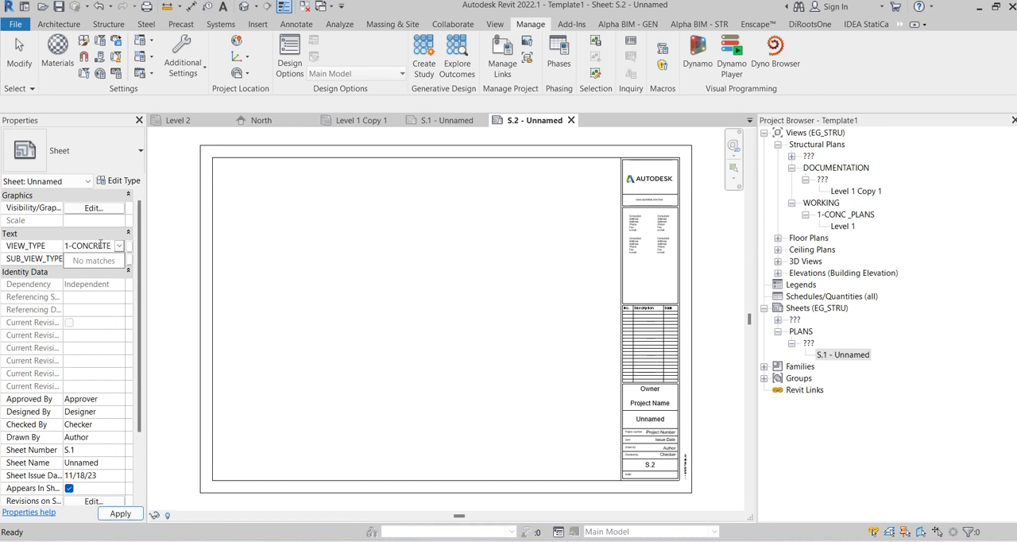
click(96, 258)
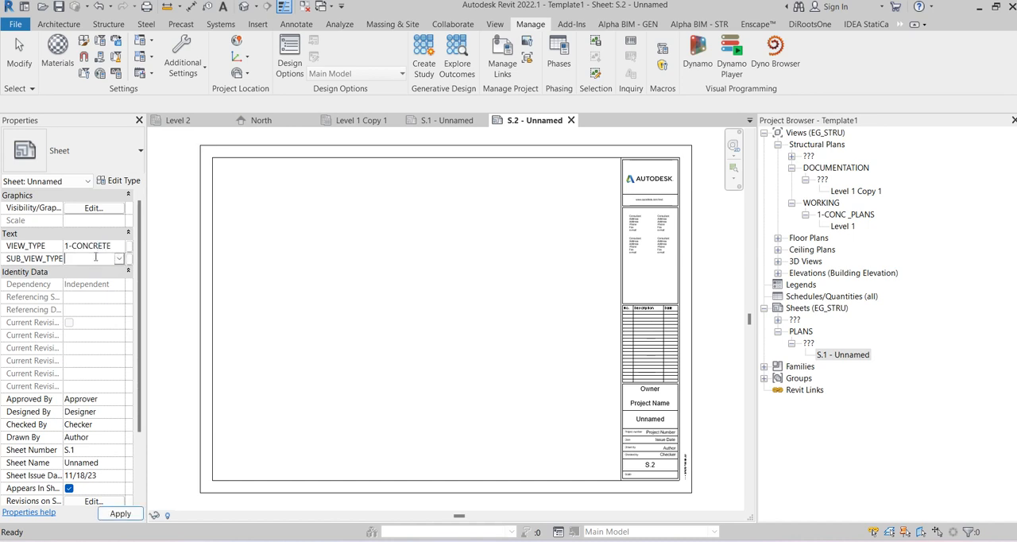
text(1-PLNAS)
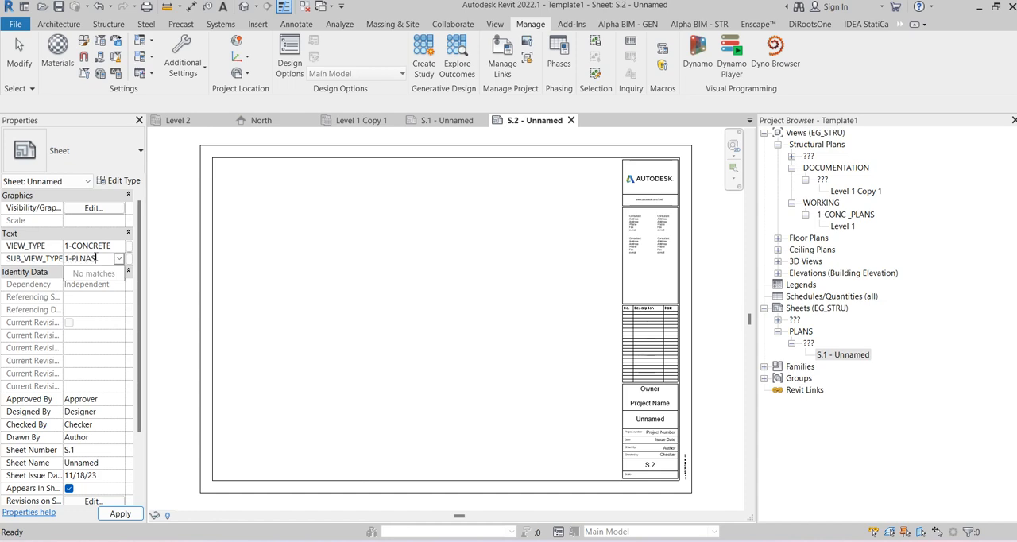
key(Return)
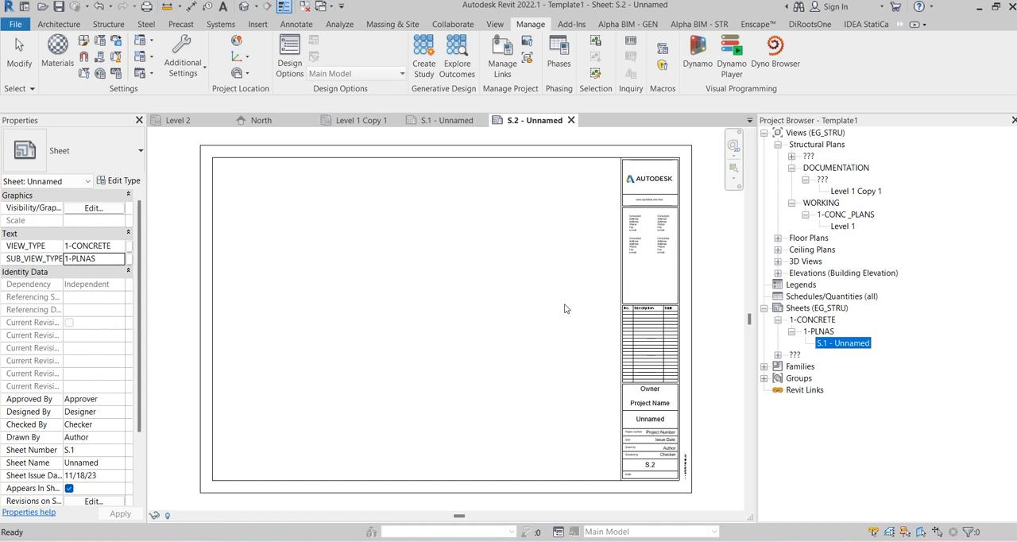
Step: Start saving the project as a template and create and open a new folder named TEMP inside REVIT's RFA folder
click(15, 24)
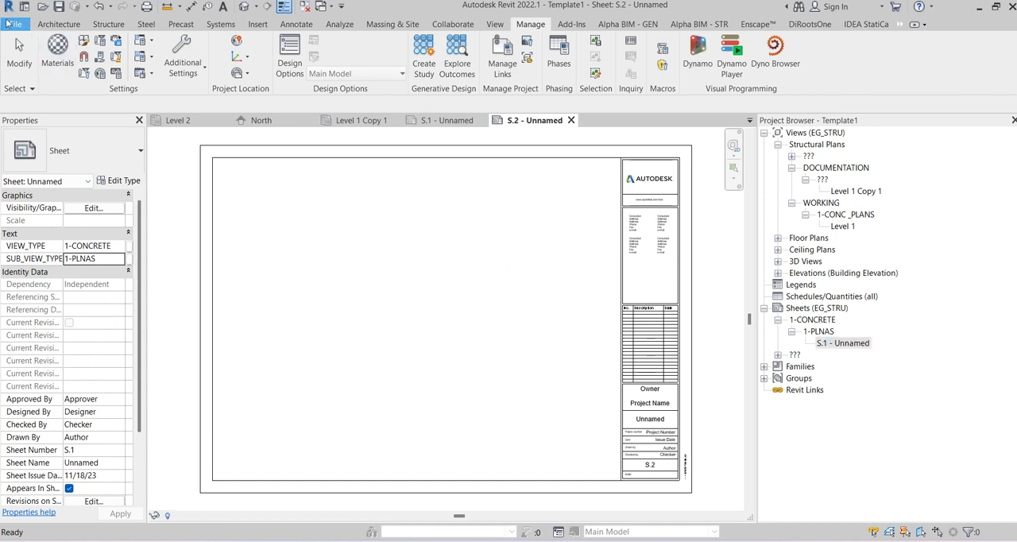
mouse_move(77, 208)
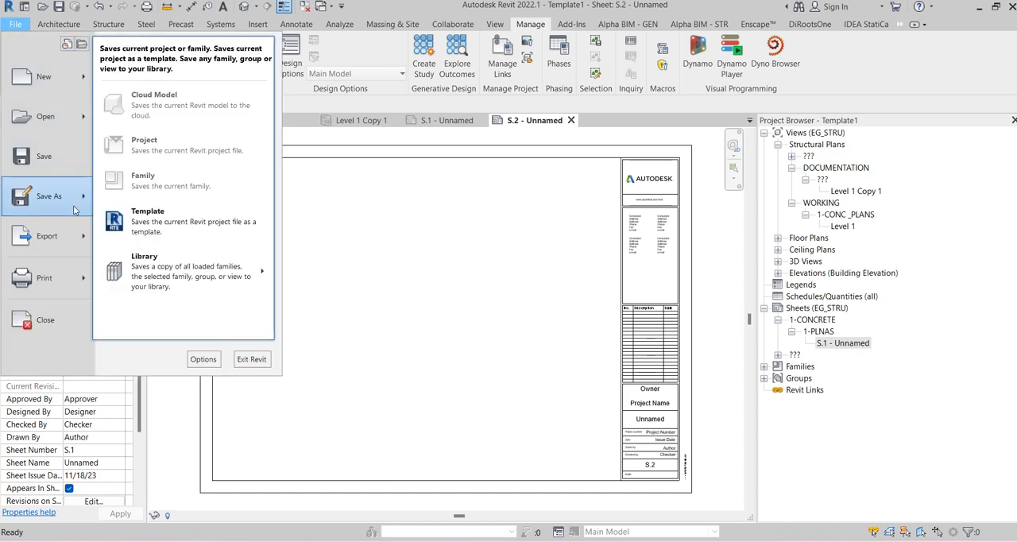
click(156, 228)
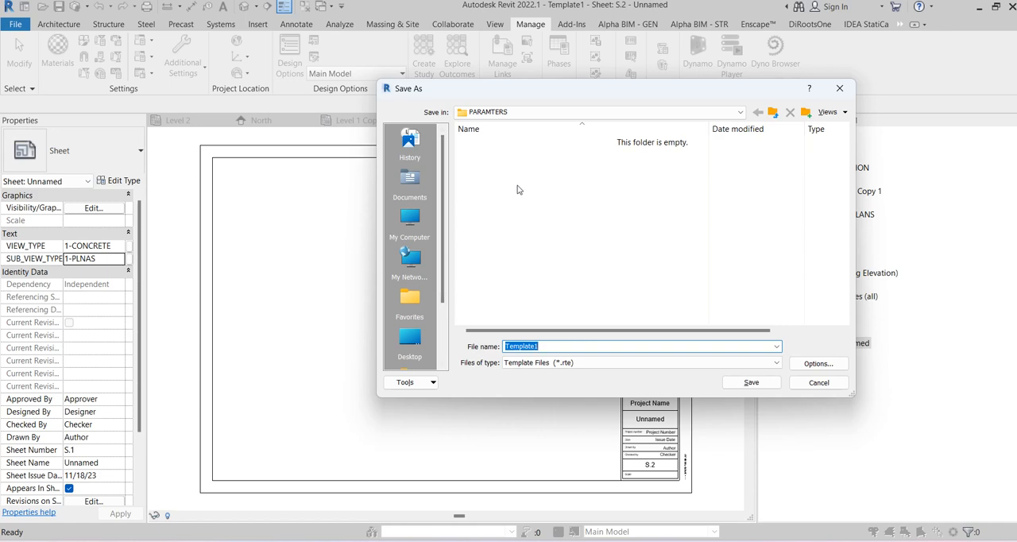
click(775, 113)
click(773, 112)
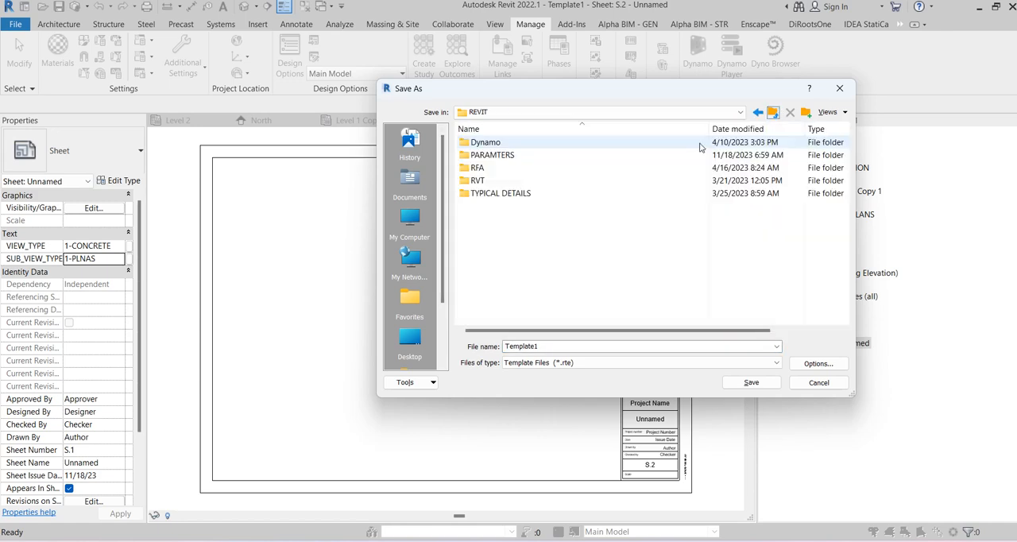
double_click(506, 171)
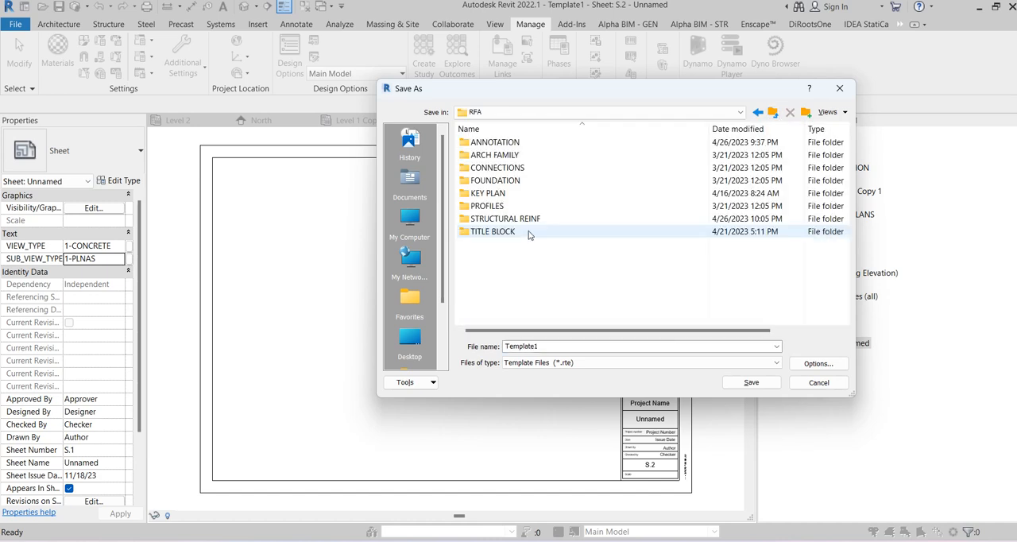
click(805, 112)
text(TEMPL)
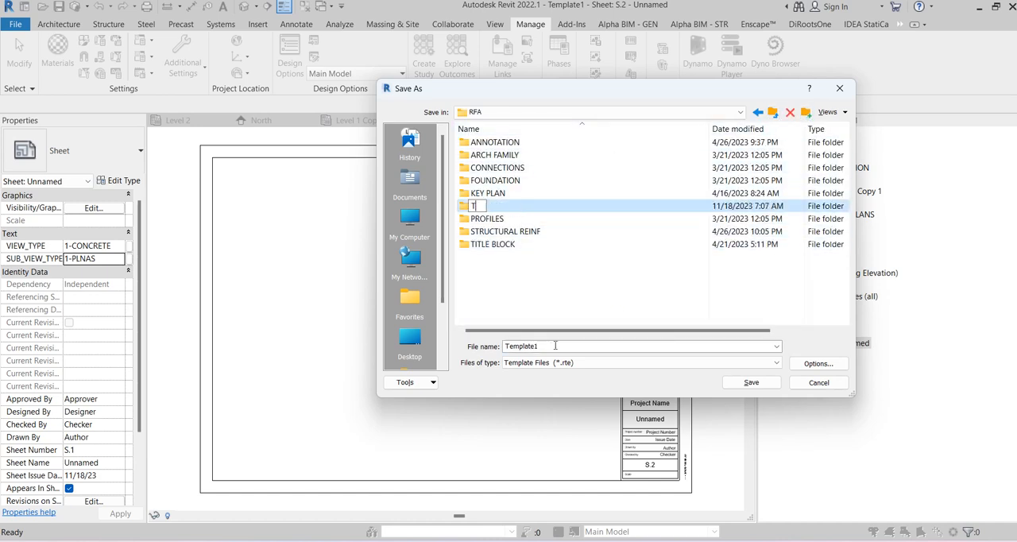
key(BackSpace)
key(Return)
key(Return)
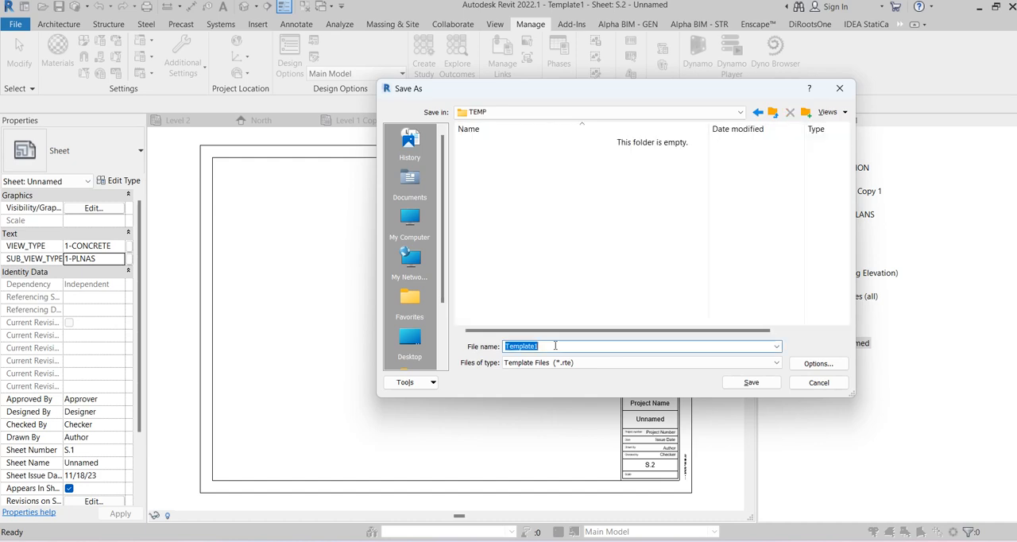
Step: Save the template file as STRU_TEMP in the TEMP folder
text(STR)
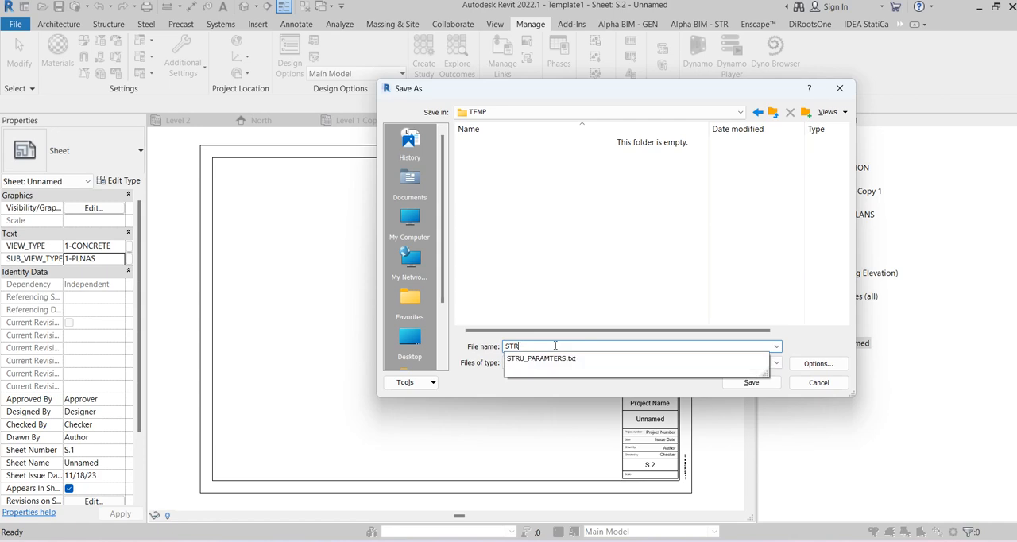
text(U_TEM)
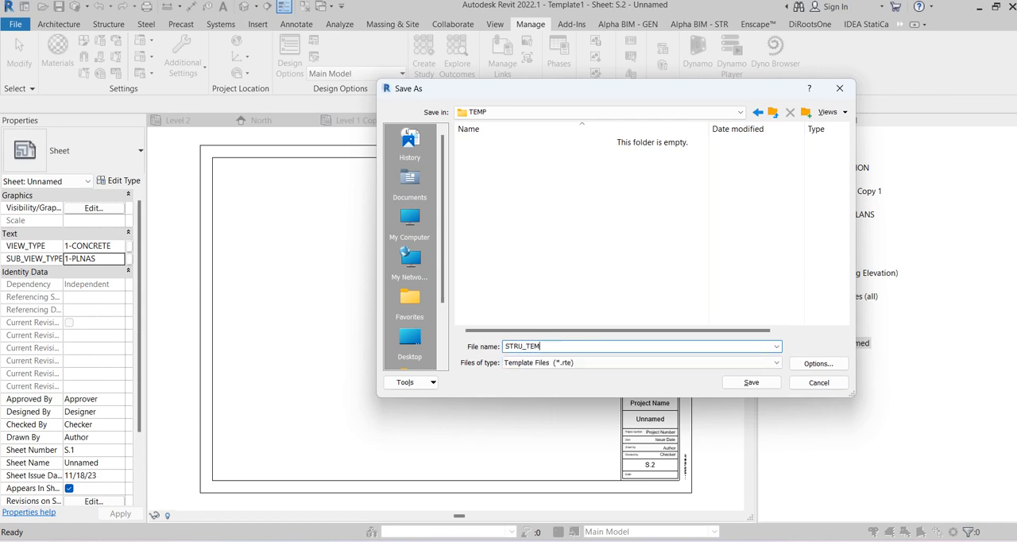
text(P)
key(Return)
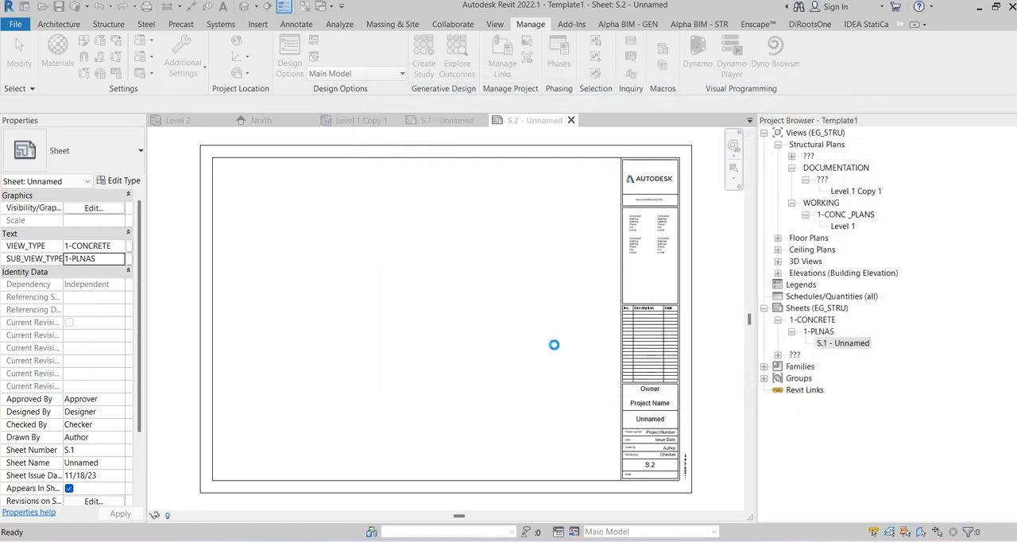